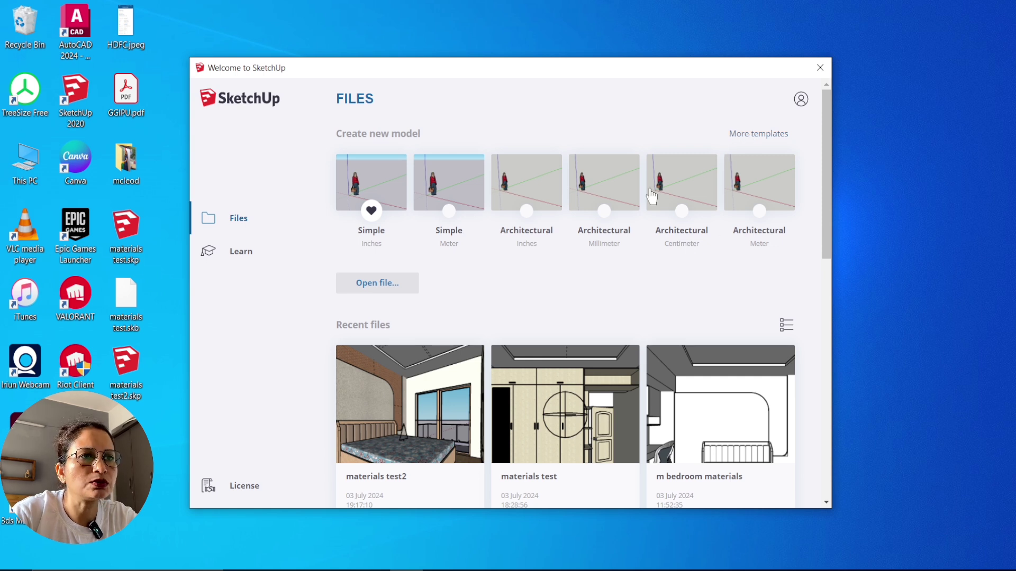
Start a Simple Inches template model and delete the default person figure
left_click(380, 178)
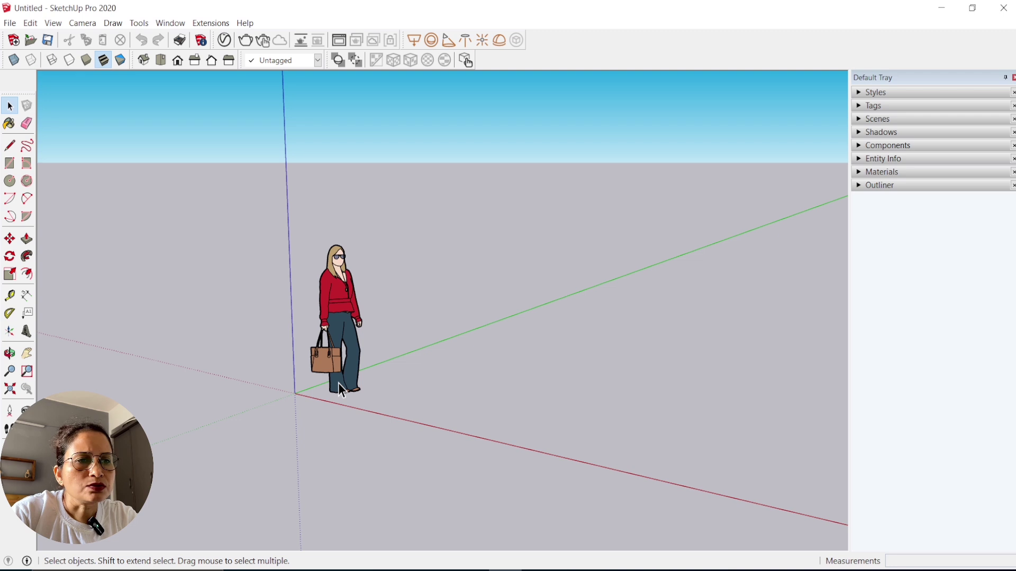
left_click(336, 302)
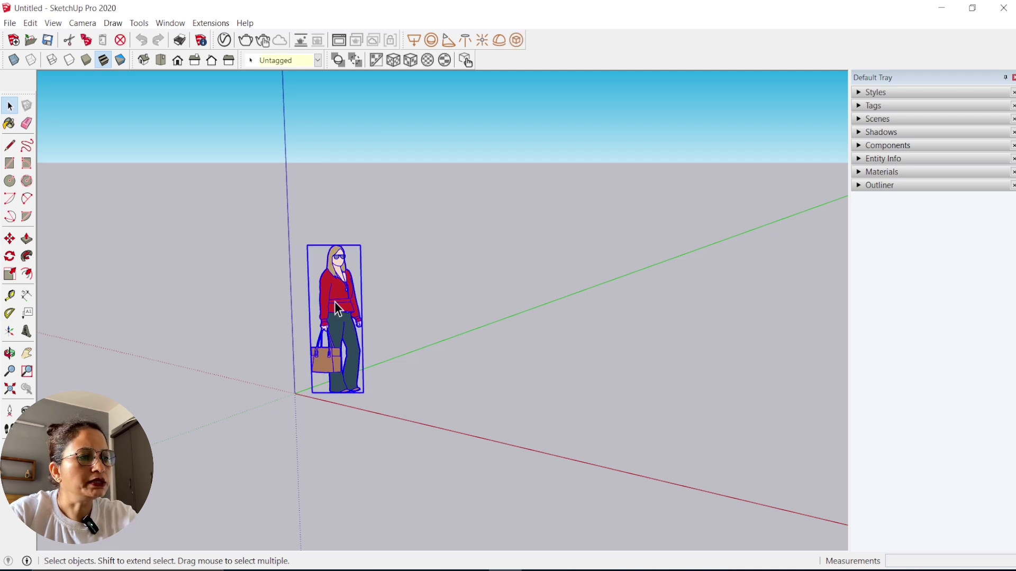
key("Delete")
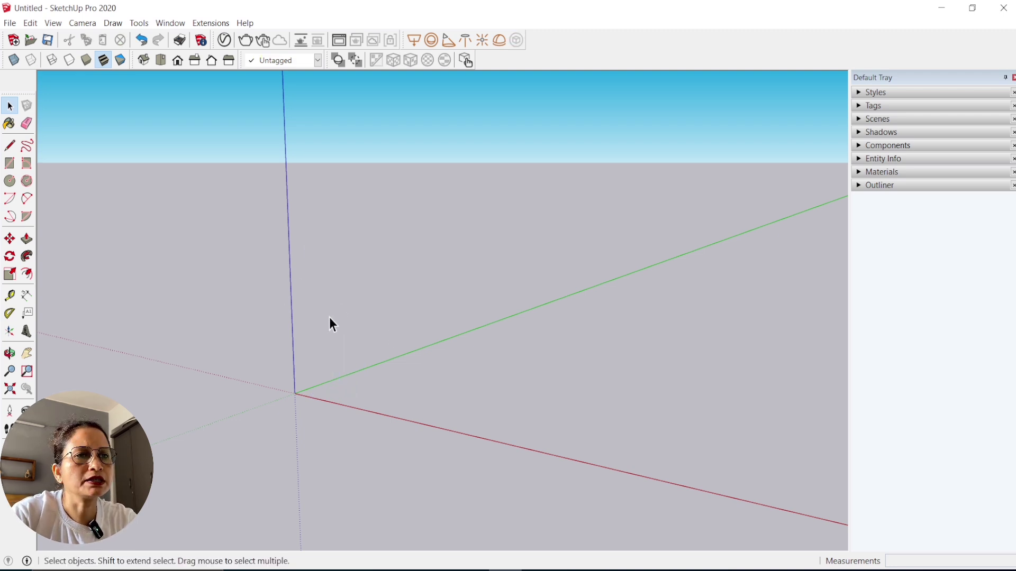
Confirm Architectural as the length format in Model Info > Units
left_click(202, 42)
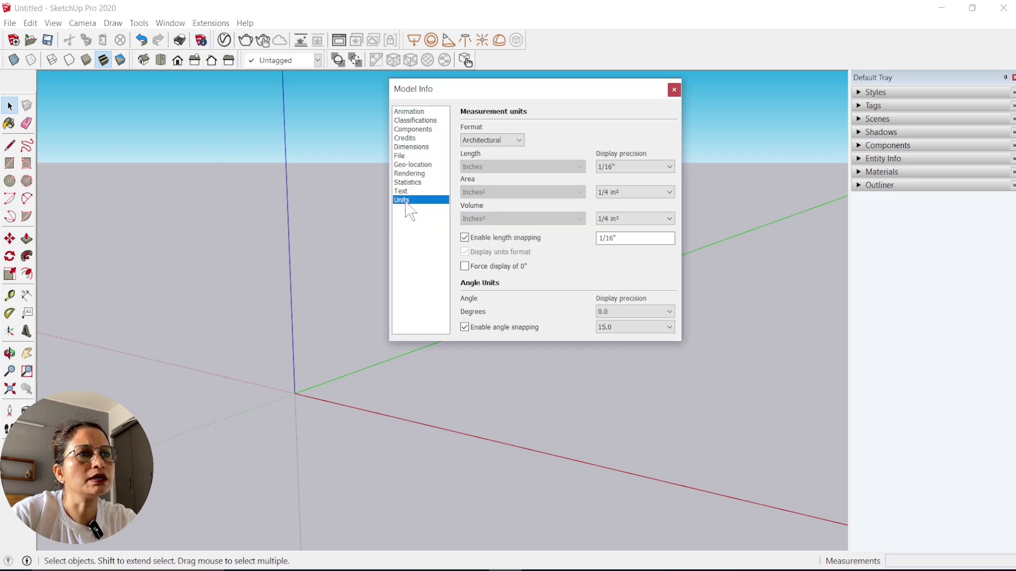
left_click(519, 141)
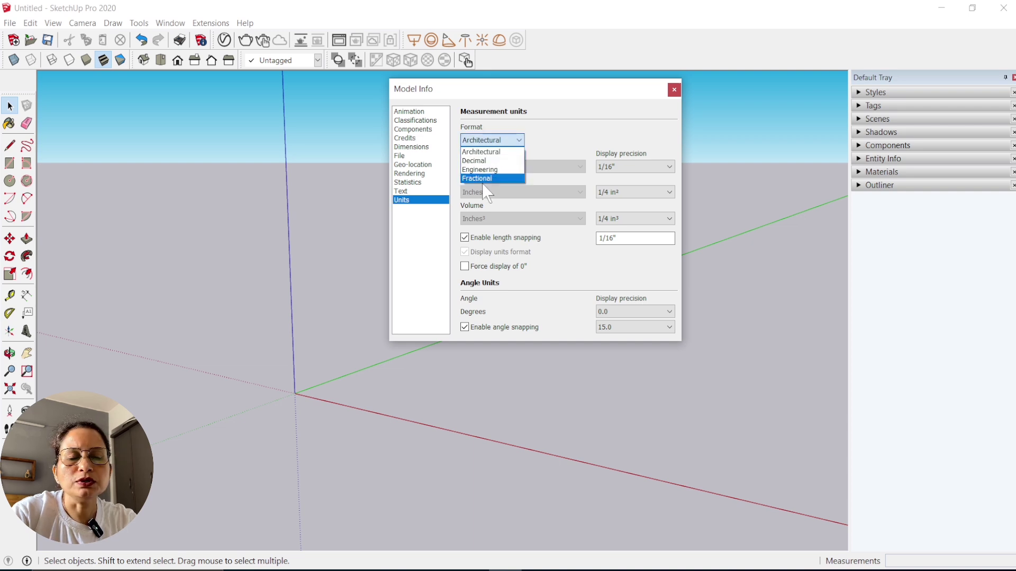
left_click(518, 142)
left_click(674, 90)
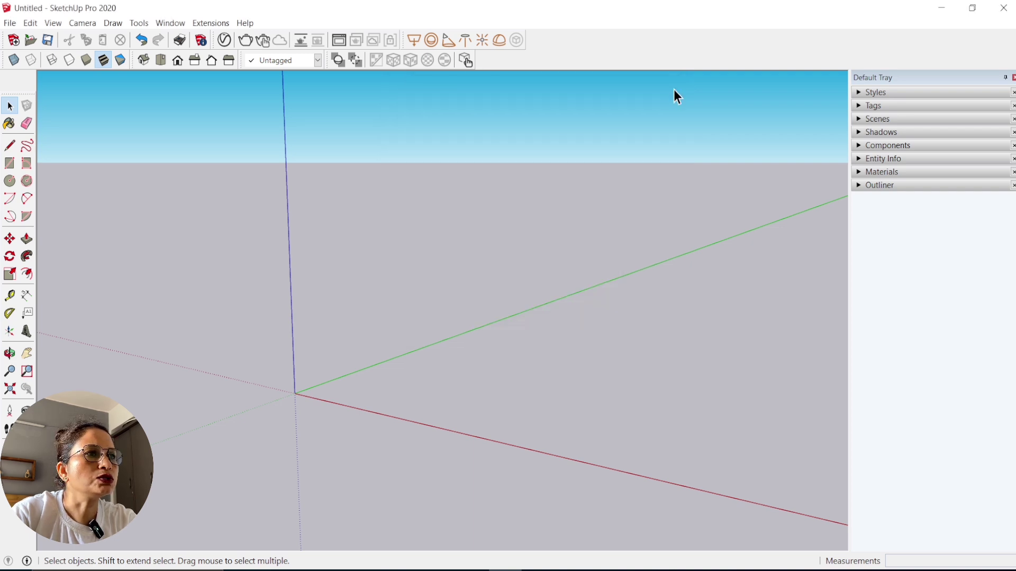
Draw a 4'6" by 2' rectangle on the ground from the origin and zoom in on it
middle_click_drag(341, 257, 358, 341)
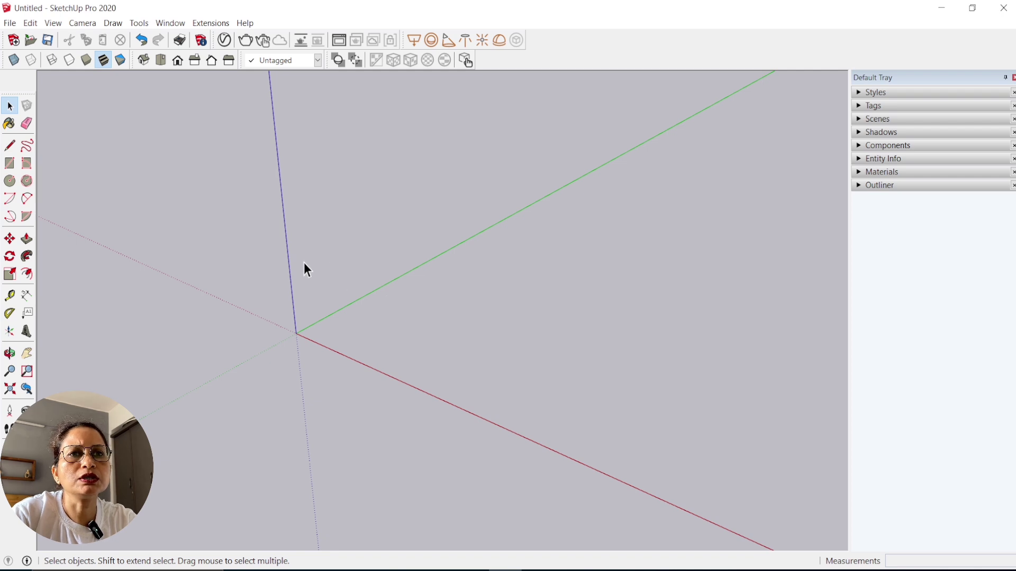
left_click(11, 164)
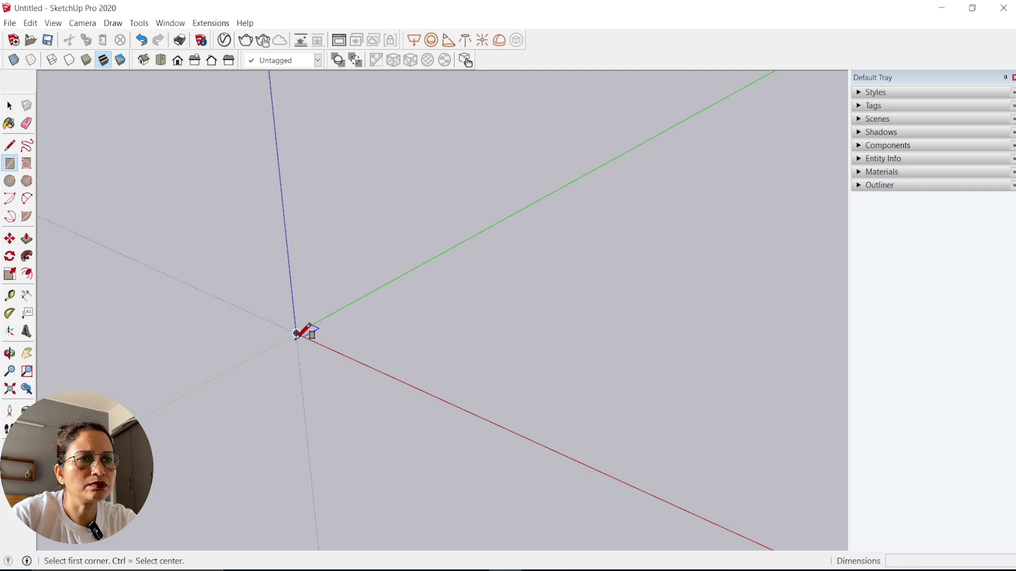
left_click(296, 333)
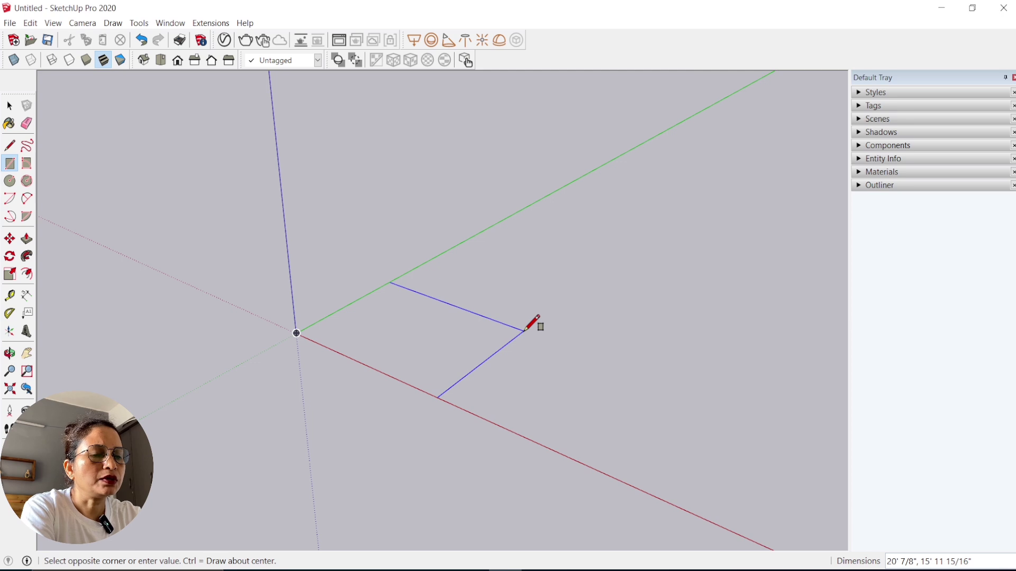
type("4'6,2'8")
key("Return")
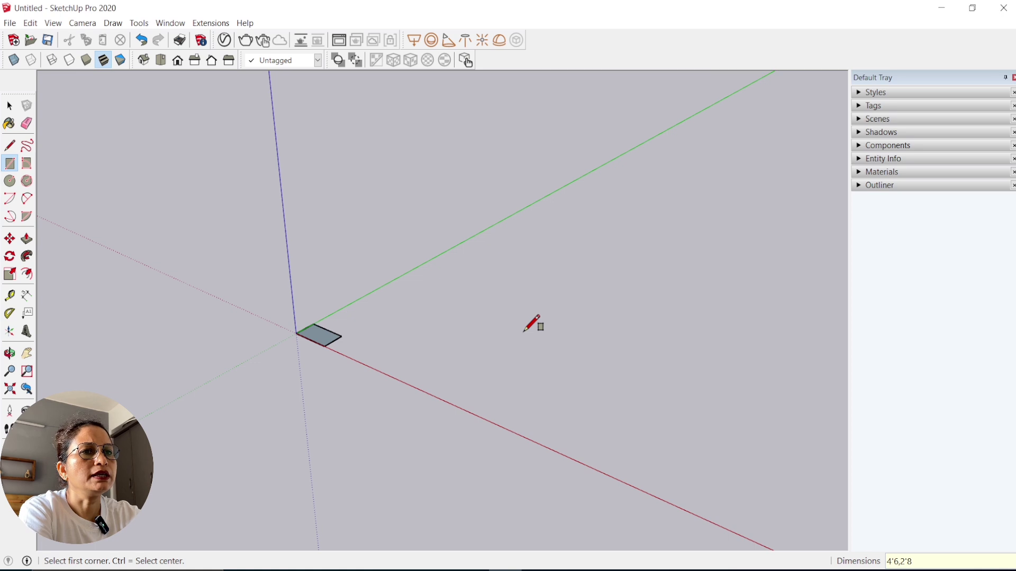
scroll(314, 347, "up", 3)
scroll(328, 322, "up", 3)
scroll(358, 287, "up", 1)
scroll(389, 339, "up", 1)
middle_click_drag(390, 313, 418, 435)
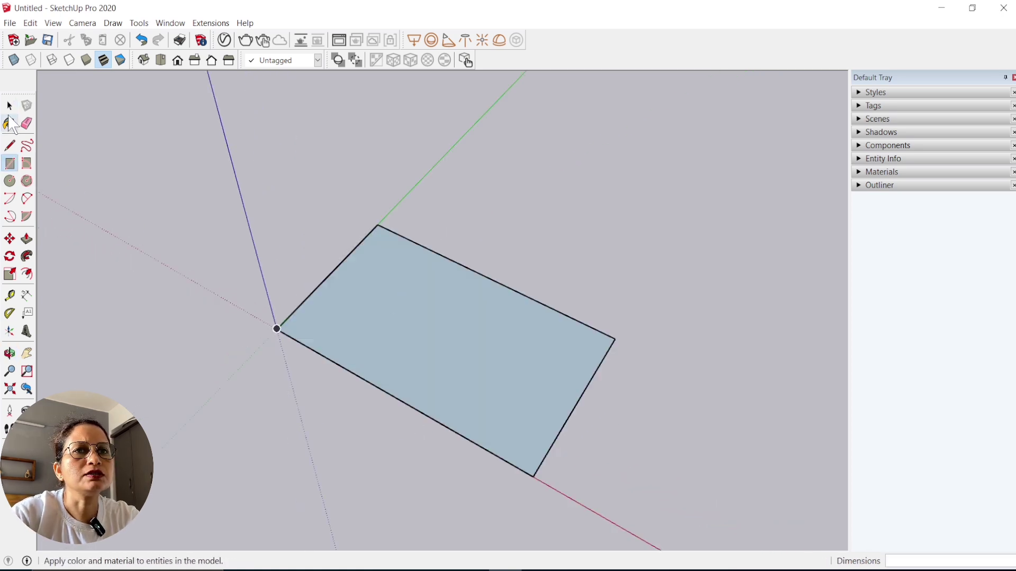
left_click(9, 106)
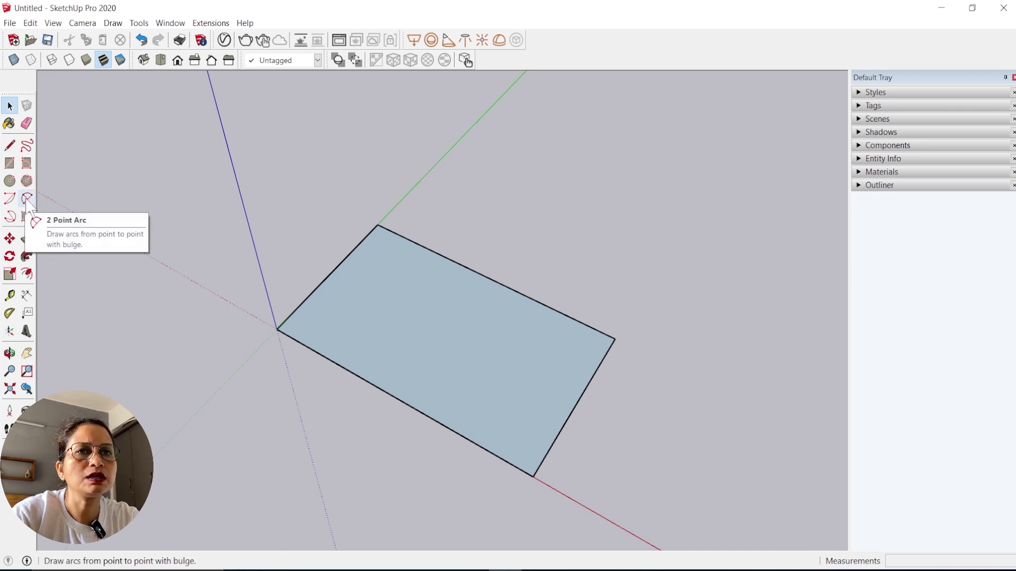
Fillet all four rectangle corners with same-radius tangent arcs using the 2 Point Arc tool
left_click(27, 200)
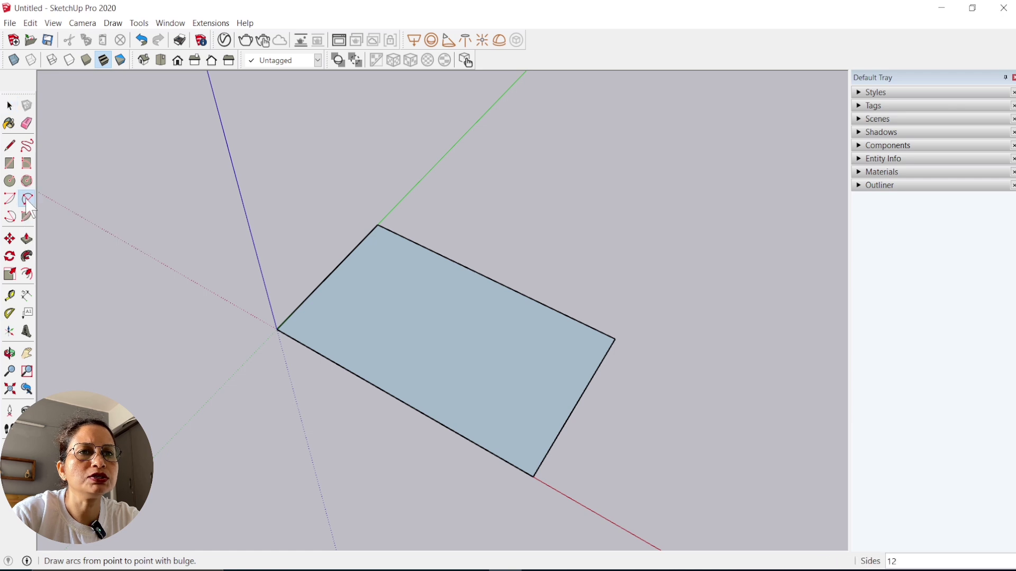
left_click(315, 351)
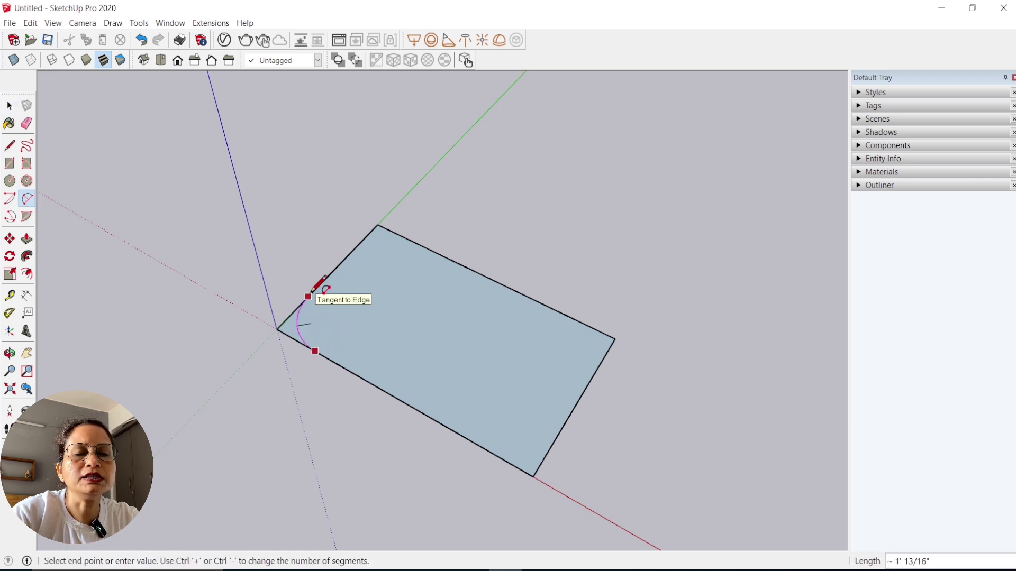
left_click(311, 291)
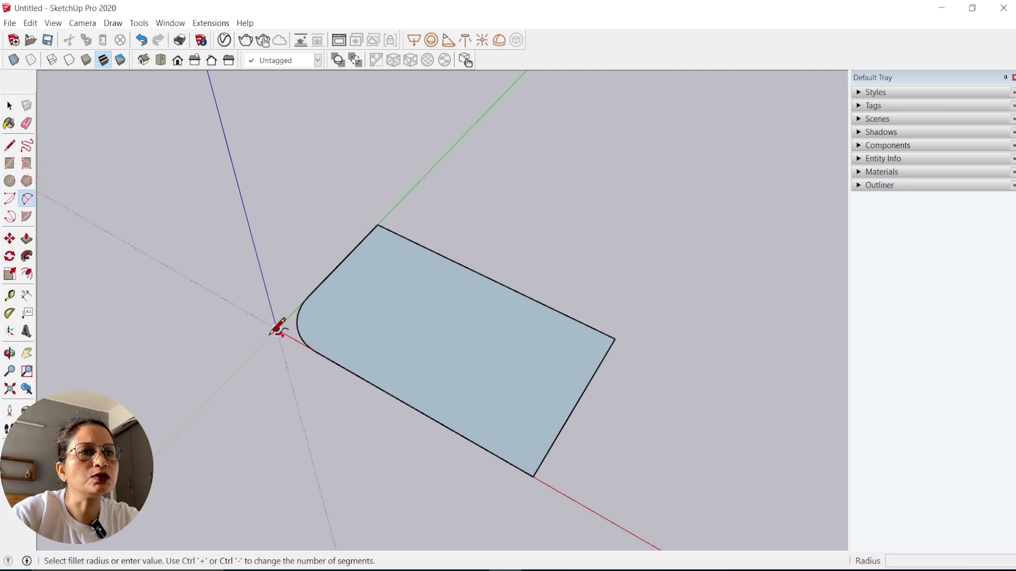
left_click(536, 456)
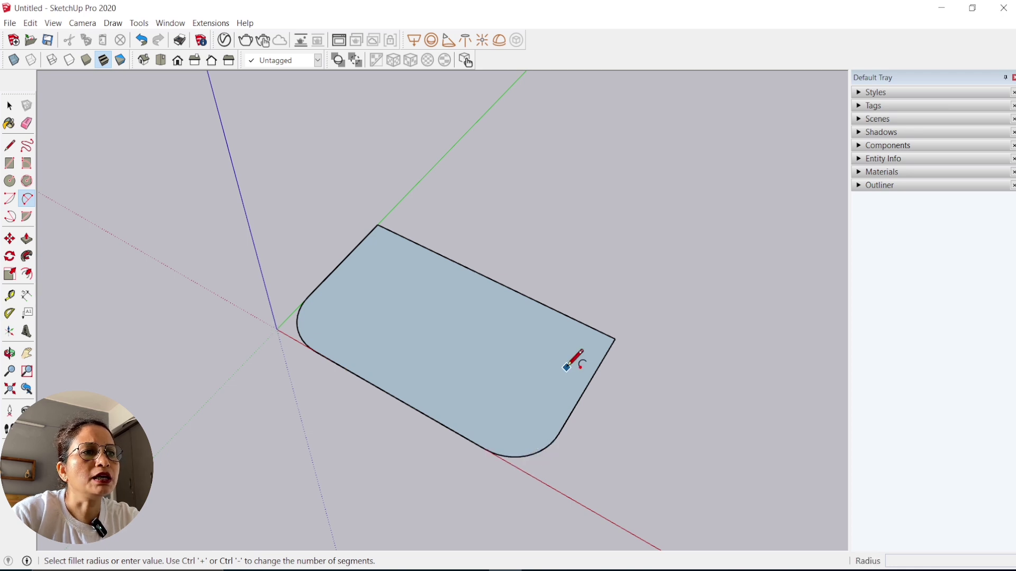
left_click(607, 332)
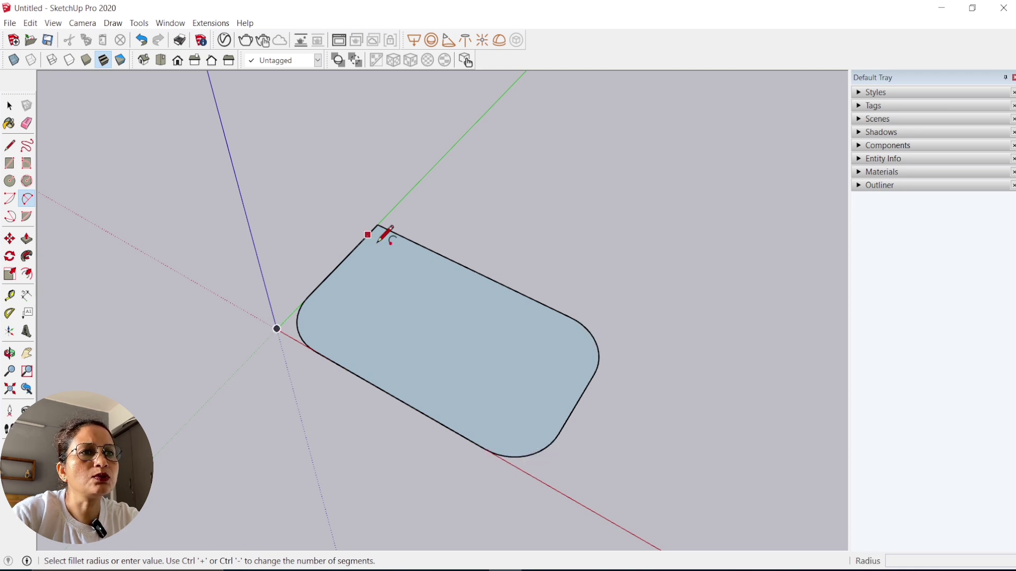
left_click(377, 227)
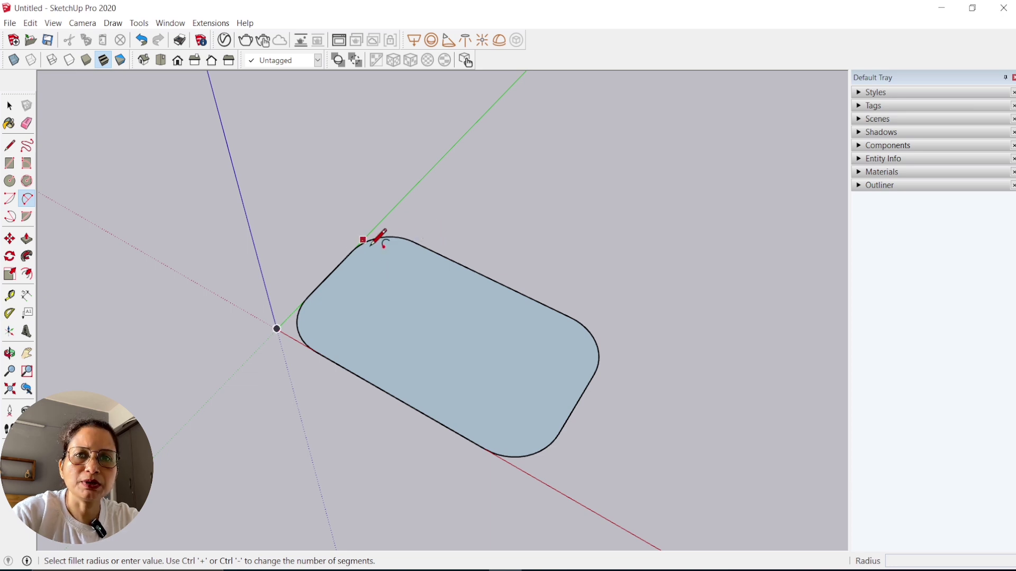
left_click(7, 110)
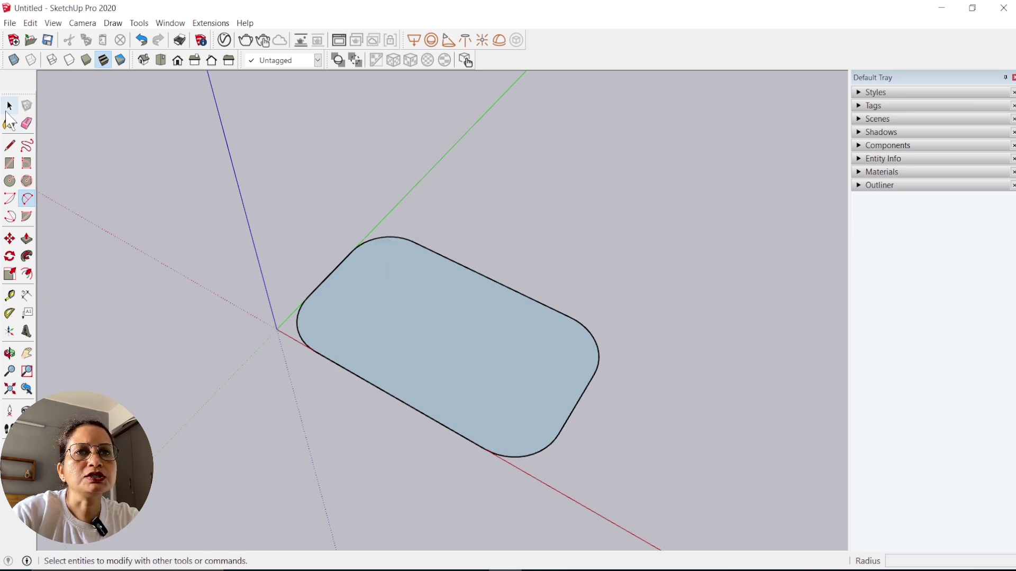
left_click(7, 111)
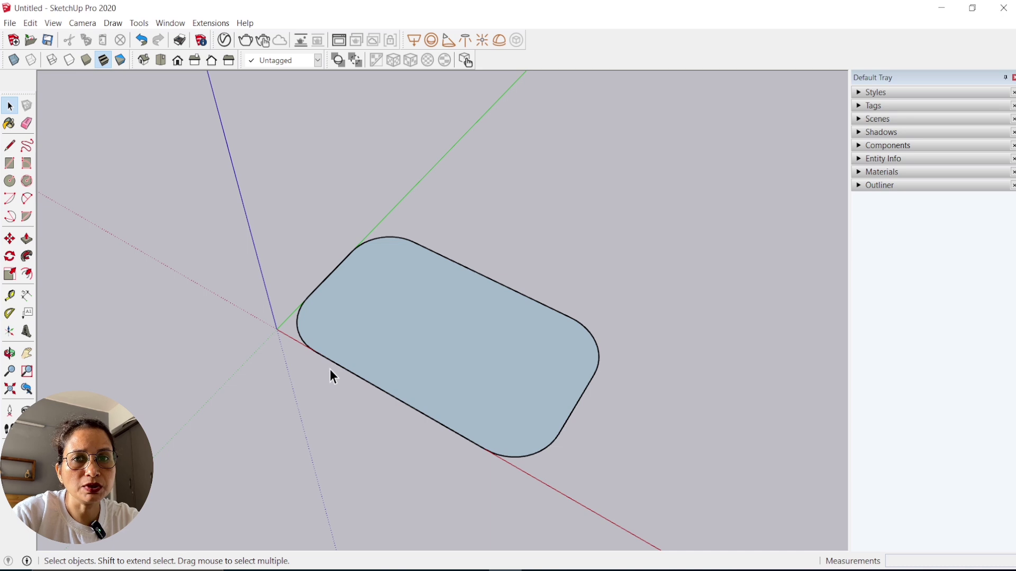
Make the rounded rectangle's face and edges into one group
middle_click_drag(374, 359, 351, 317)
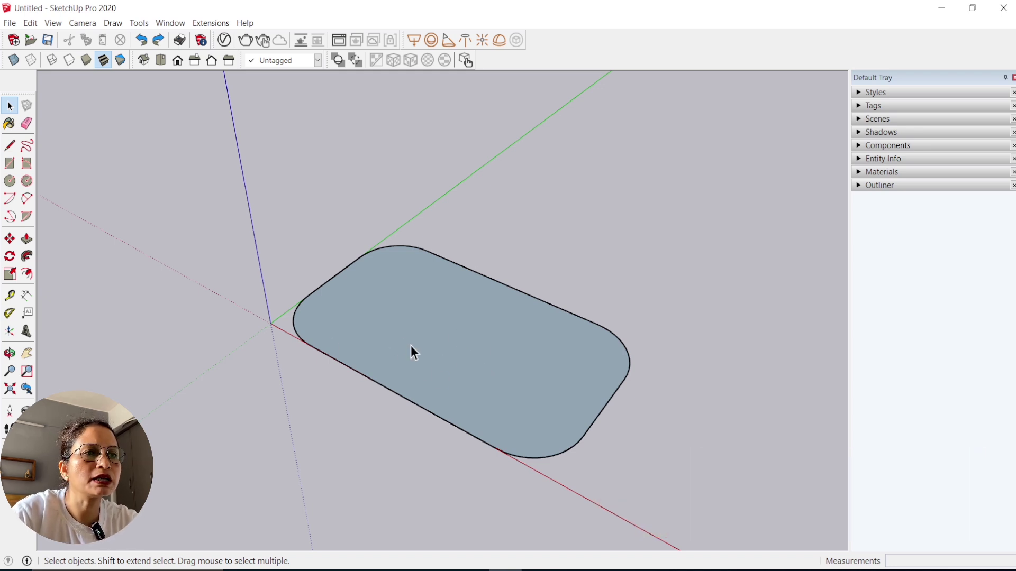
double_click(440, 356)
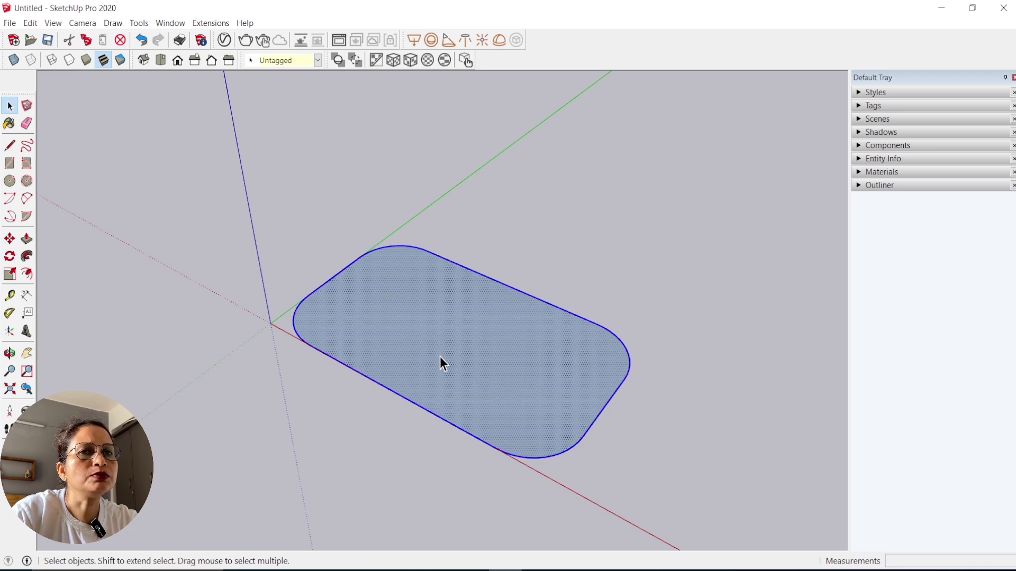
right_click(439, 357)
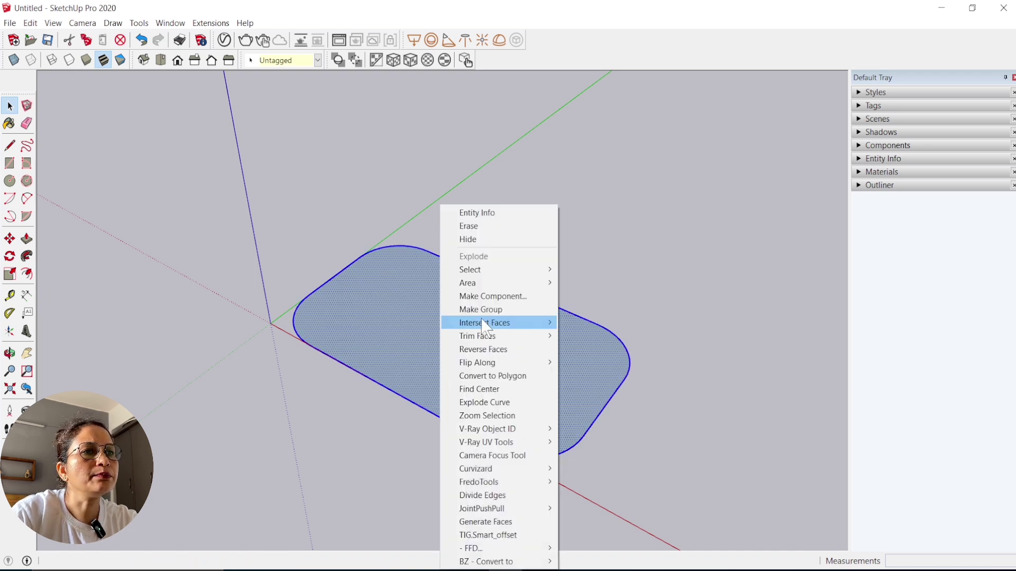
left_click(483, 311)
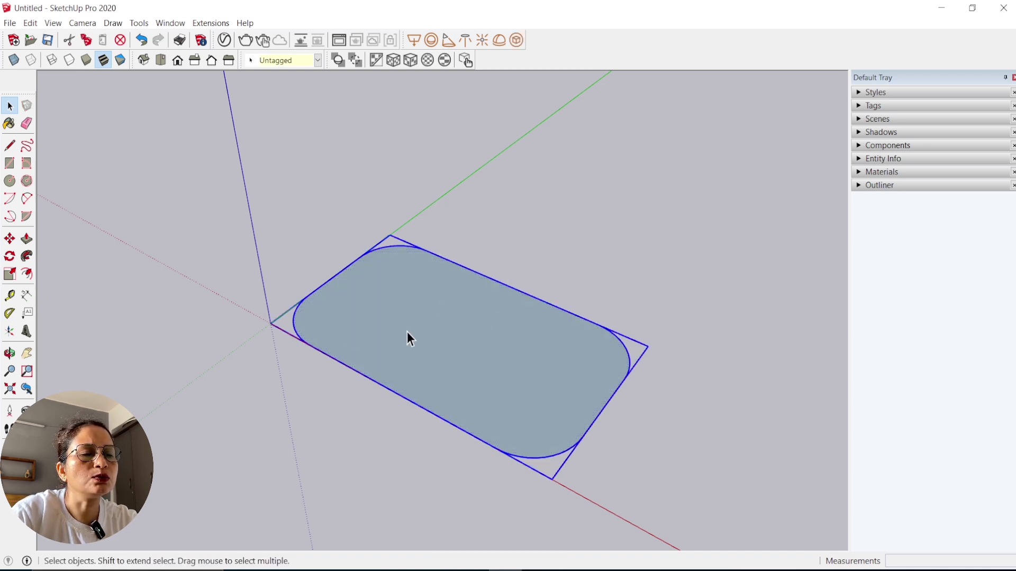
left_click(545, 268)
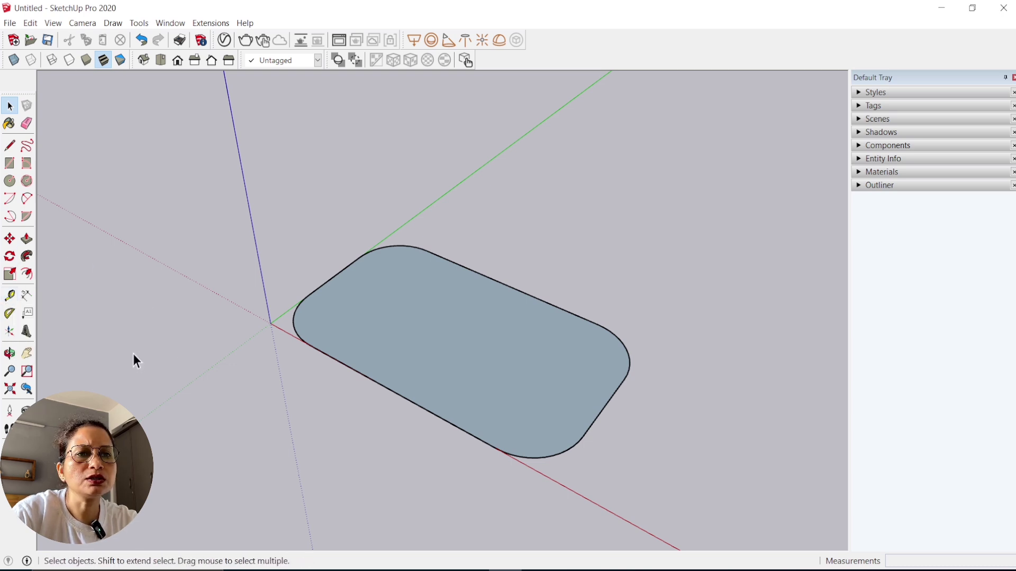
Place Tape Measure guide lines 8" inward from the tabletop's long and short edges
key("t")
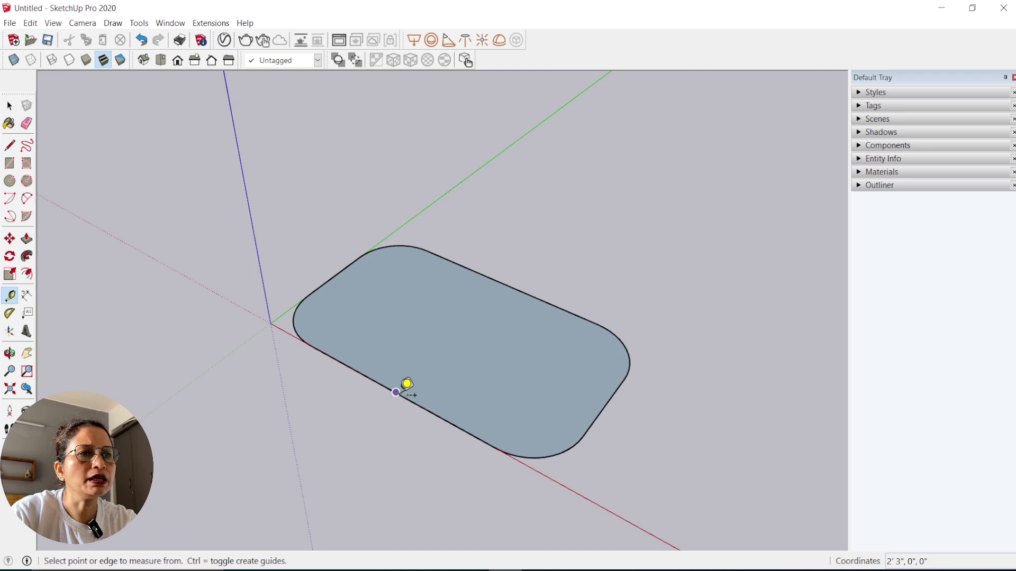
left_click(396, 392)
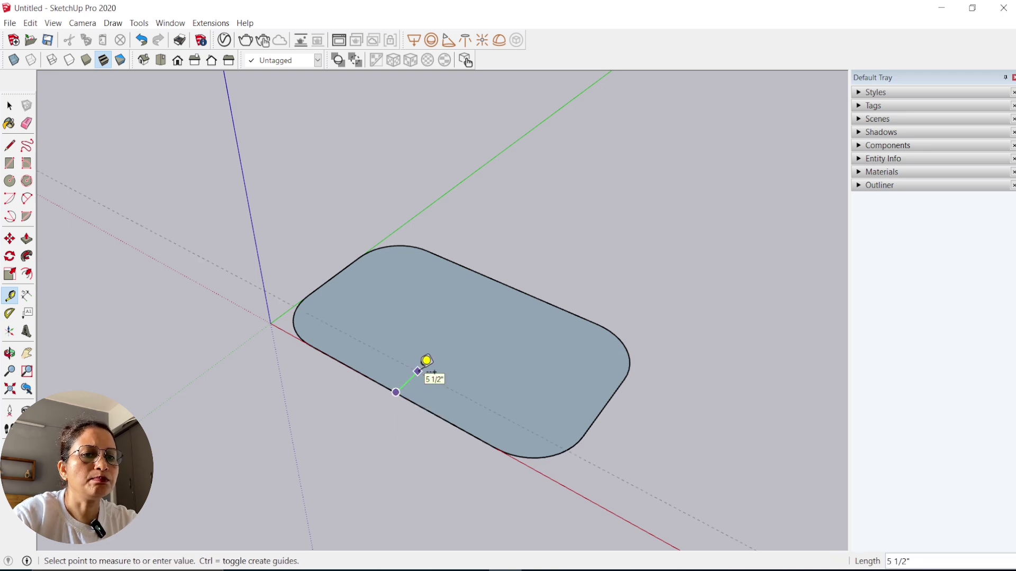
key("Return")
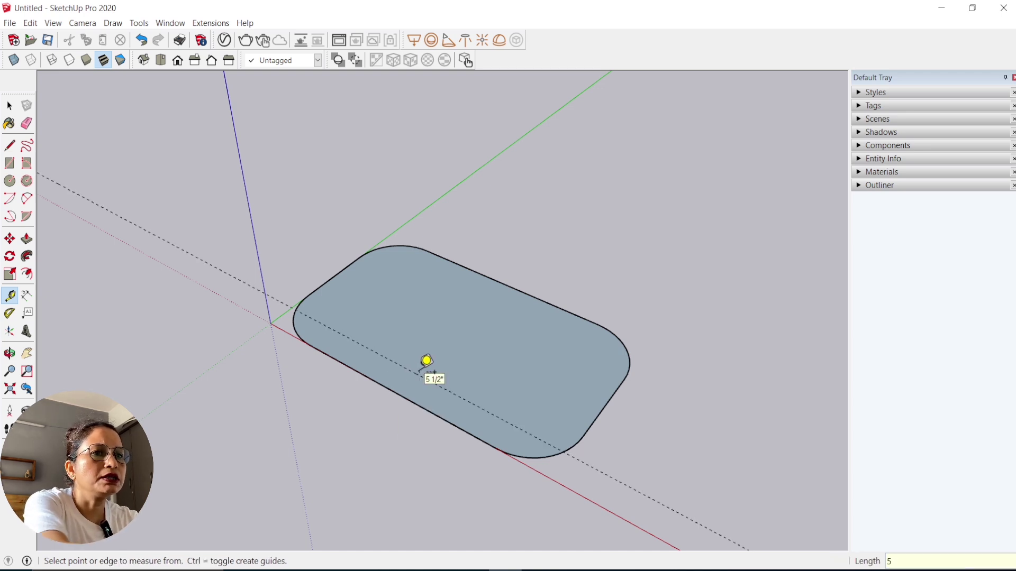
left_click(520, 290)
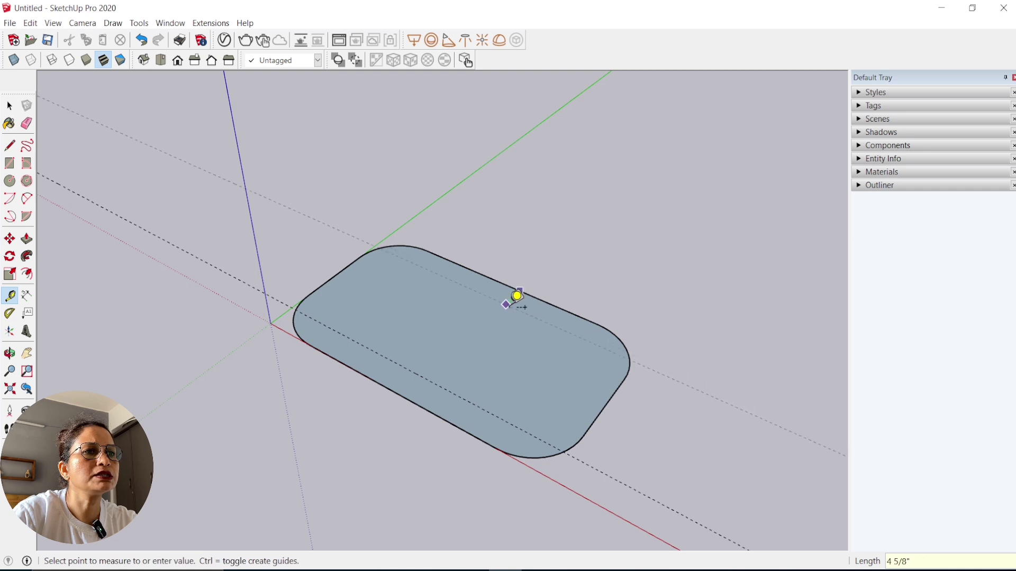
left_click(514, 300)
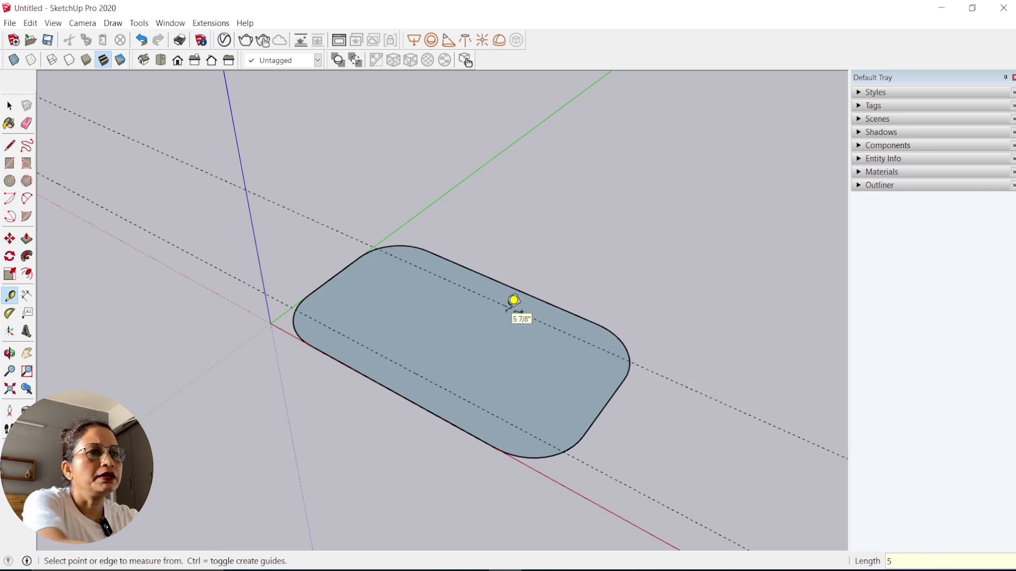
left_click(335, 276)
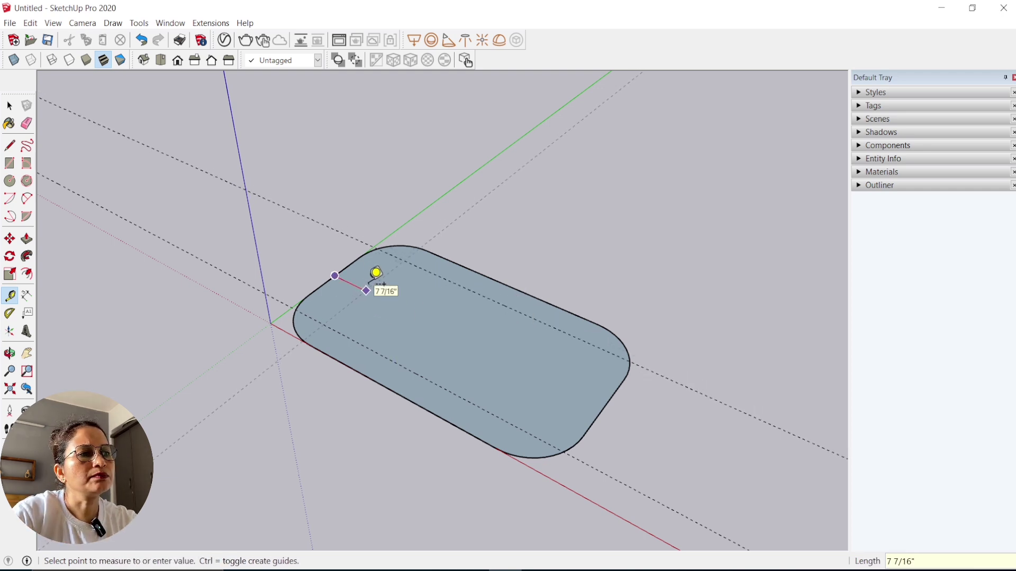
key("Return")
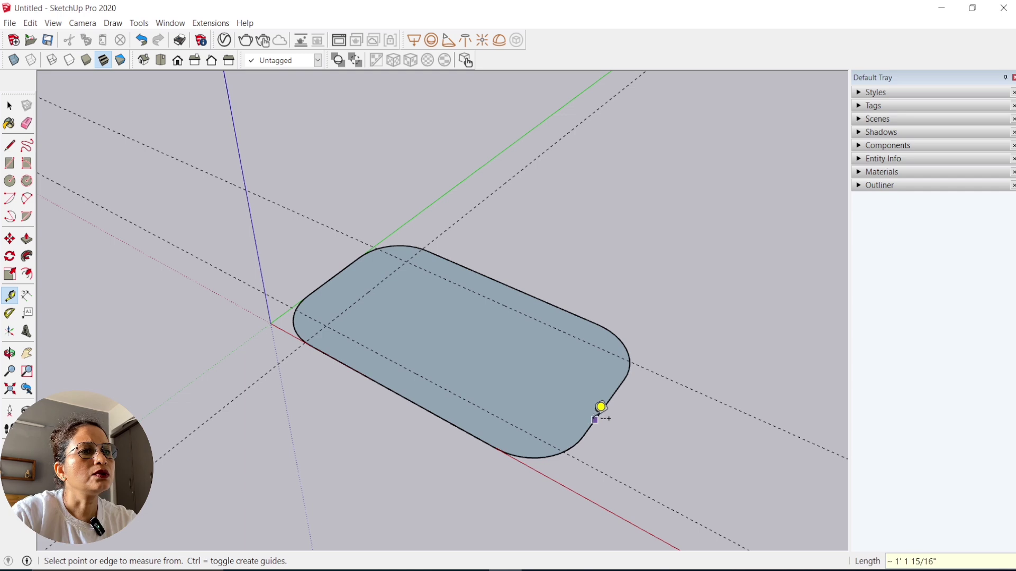
left_click(605, 407)
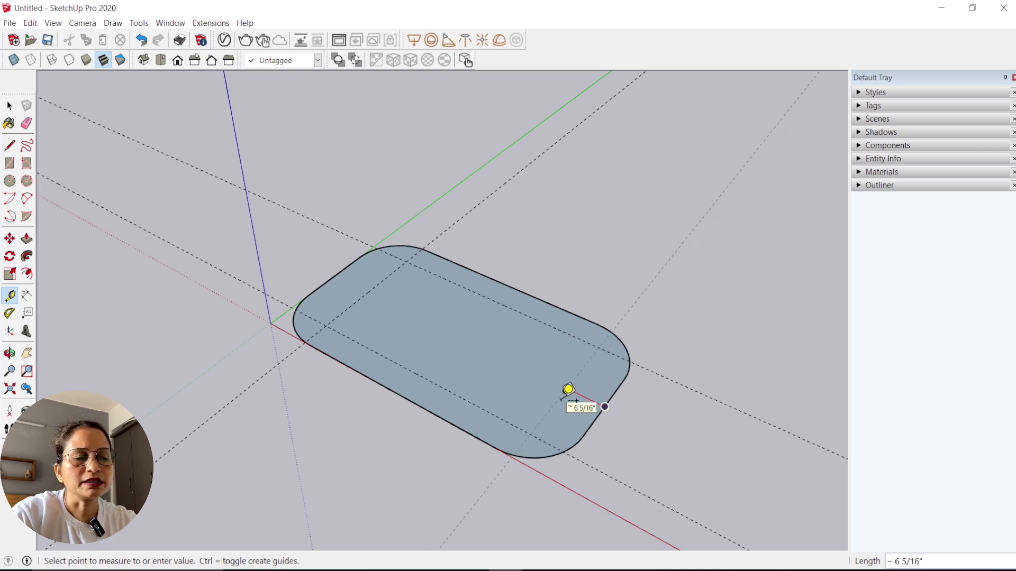
type("8")
key("Return")
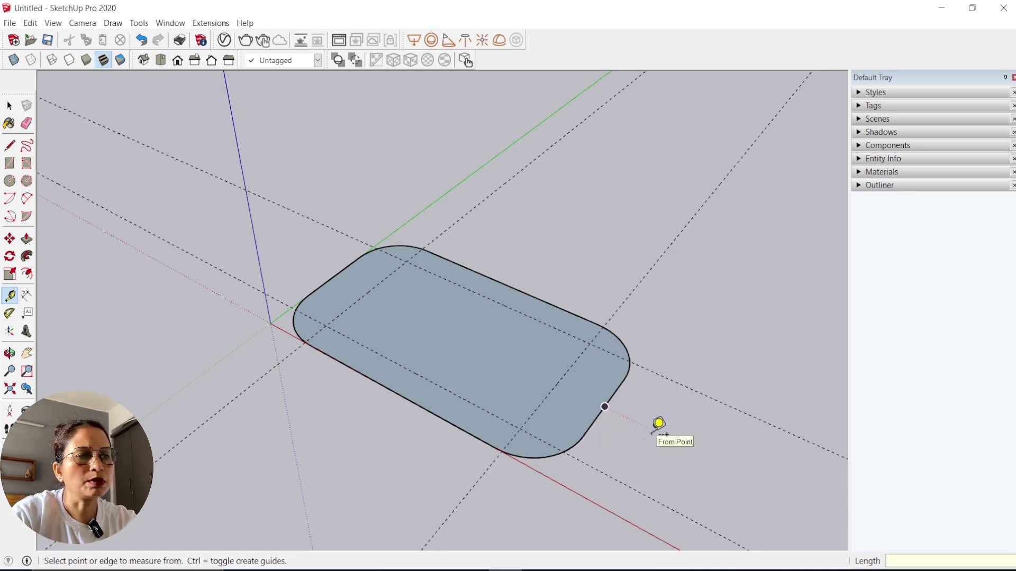
key("space")
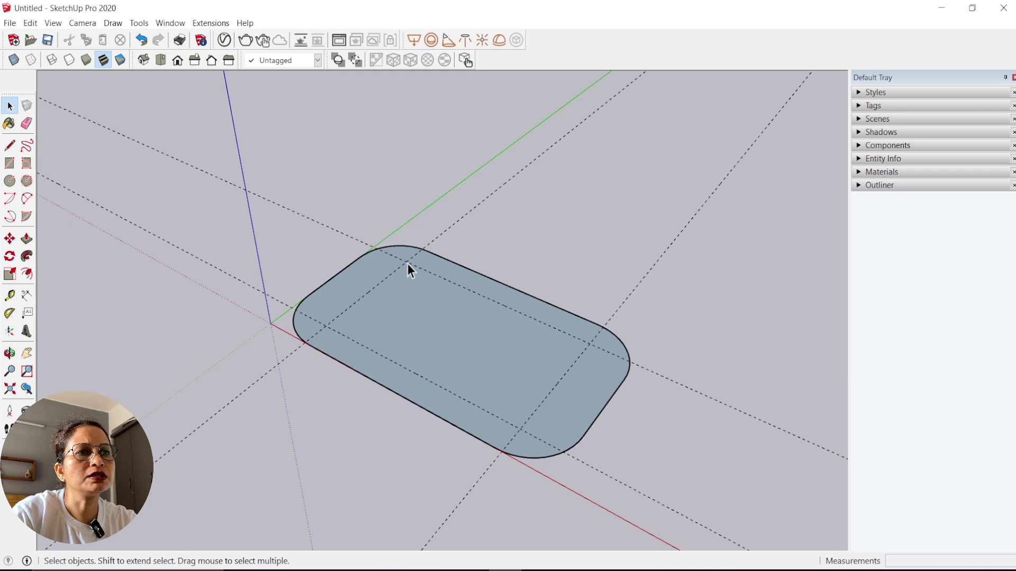
Draw a 2"-radius circle at the left guide intersection
left_click(9, 181)
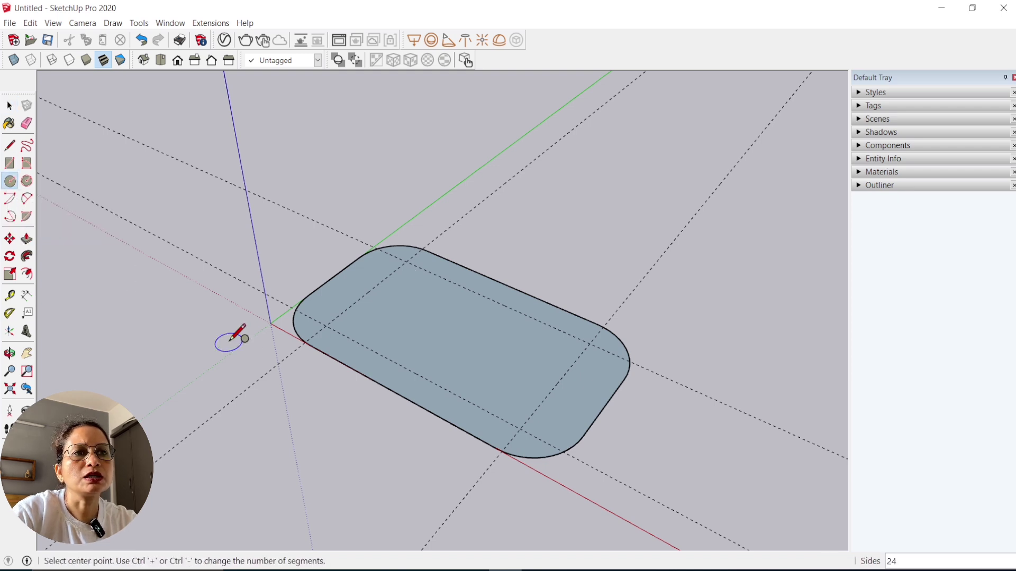
left_click(326, 326)
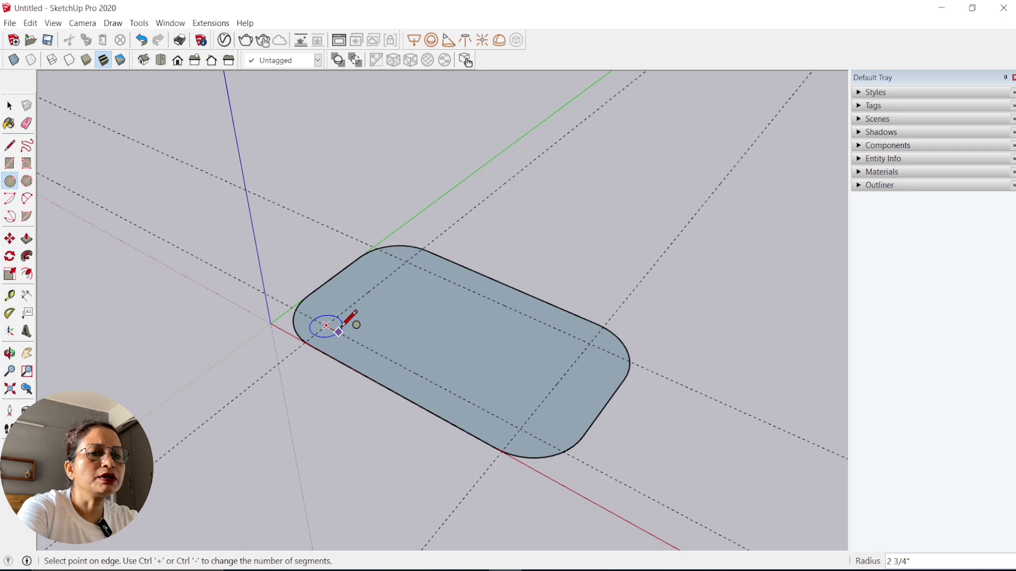
type("2")
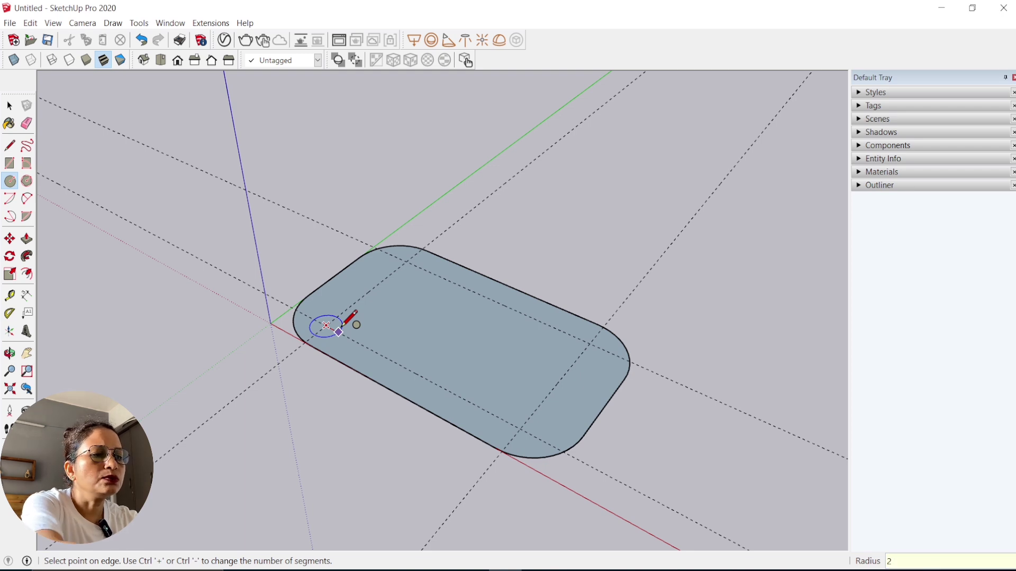
key("Return")
key("space")
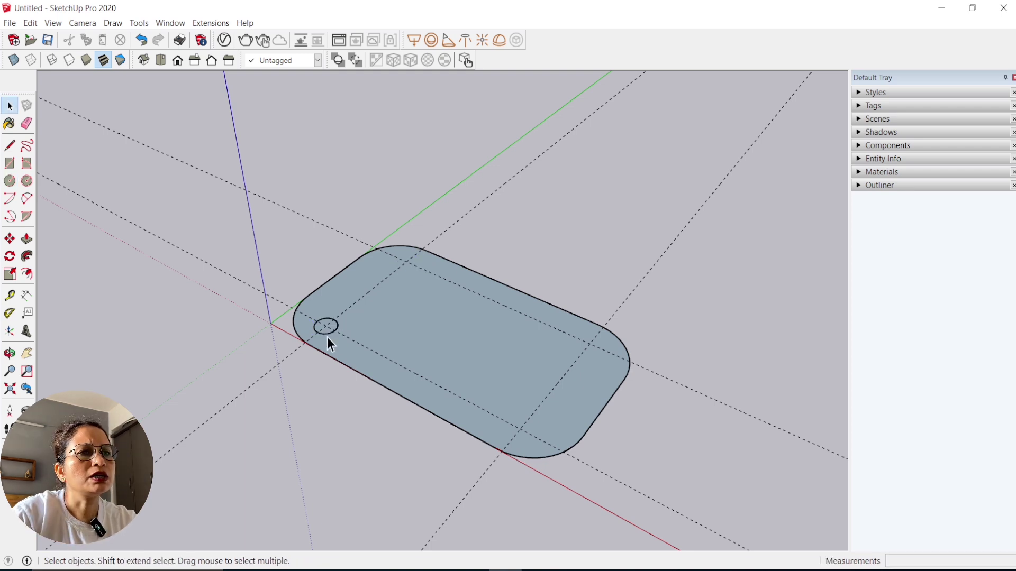
Copy the circle to the other three guide intersections
left_click(326, 337)
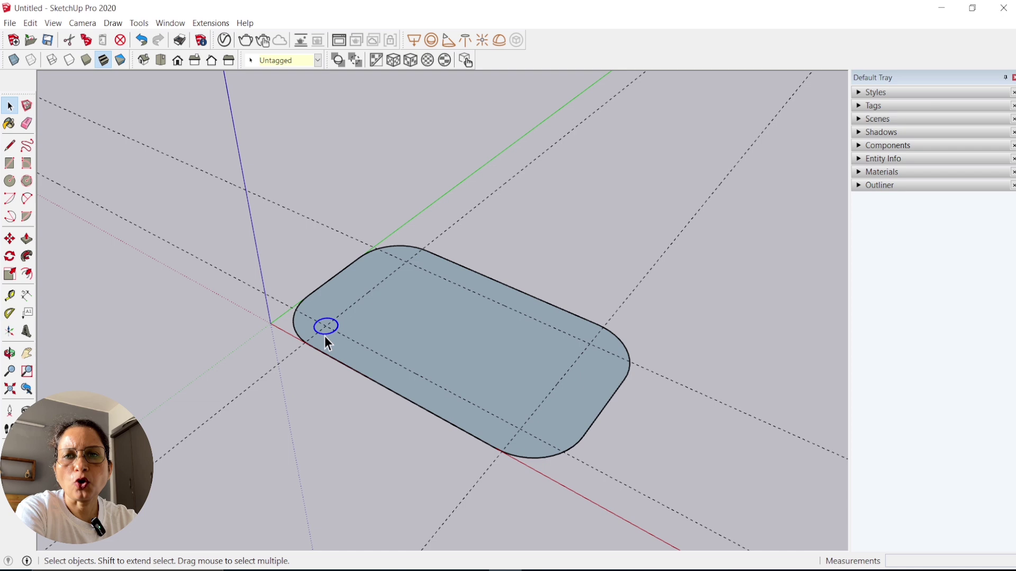
key("m")
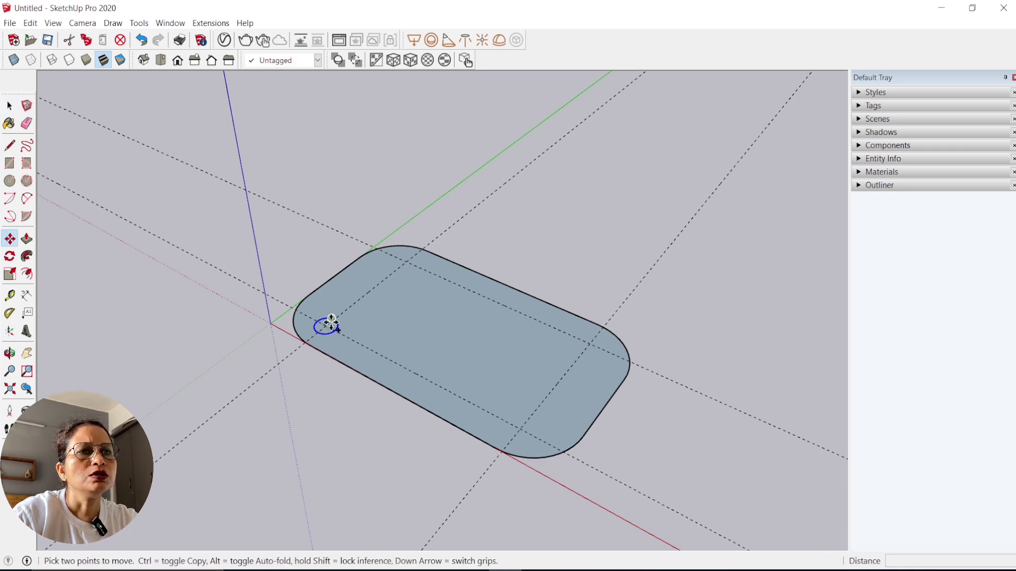
left_click(327, 325, "ctrl")
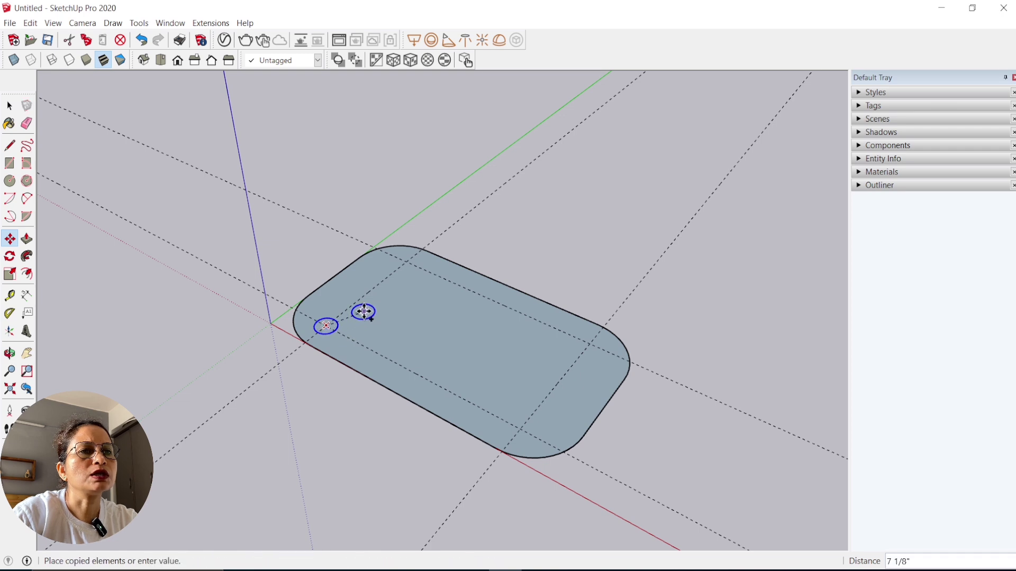
left_click(406, 261)
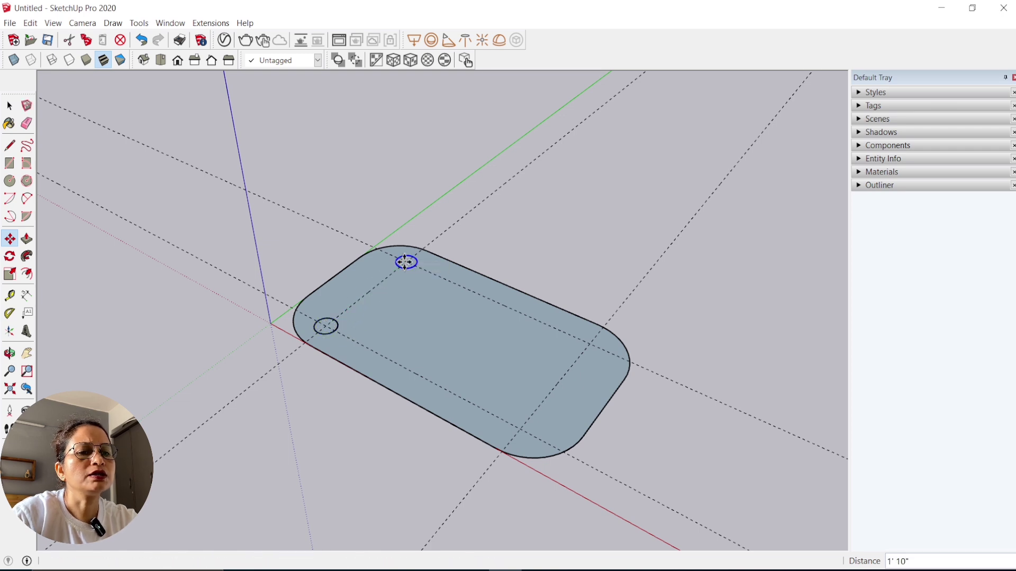
key("space")
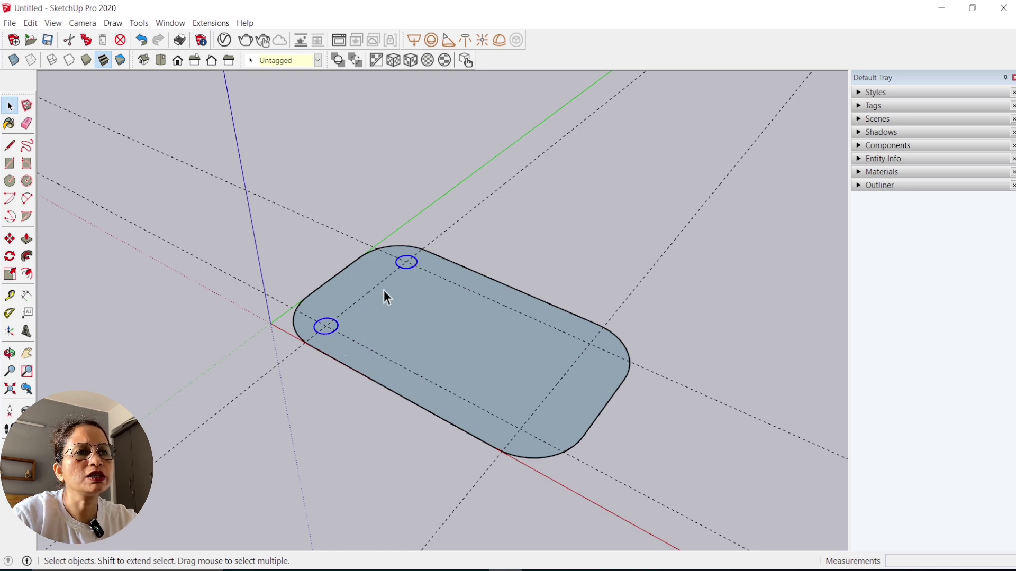
key("m")
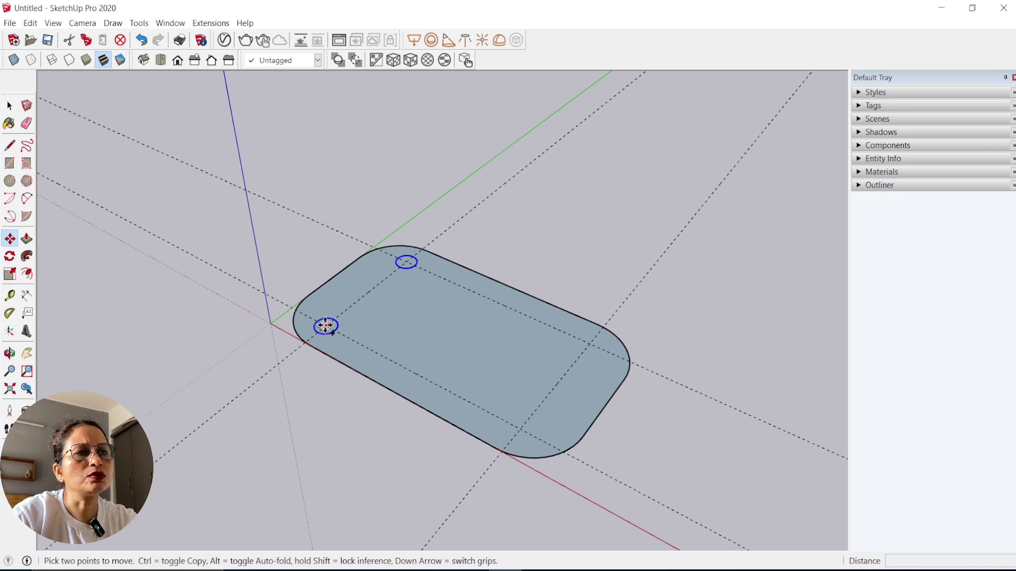
key("ctrl")
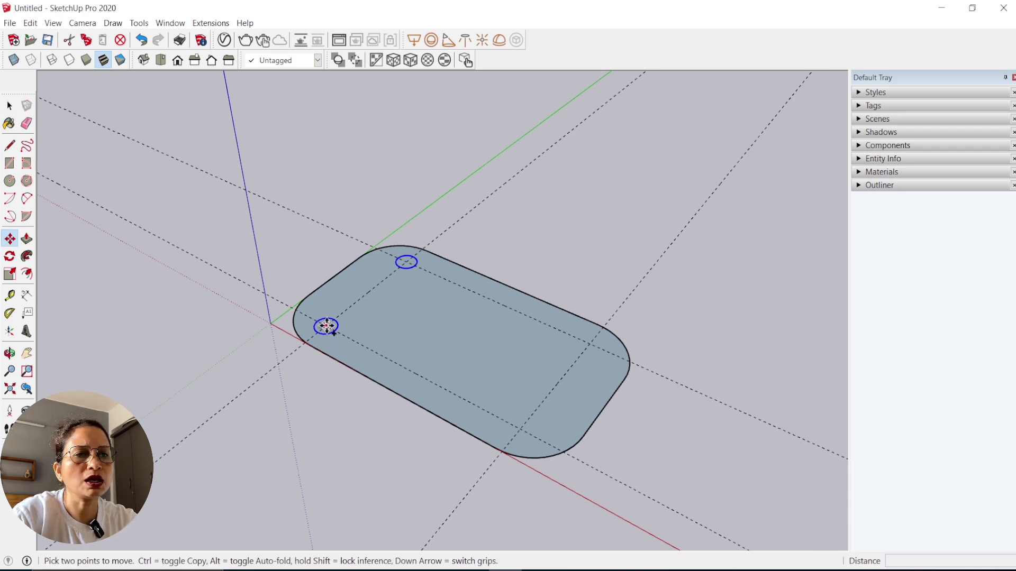
left_click(326, 326)
left_click(521, 429)
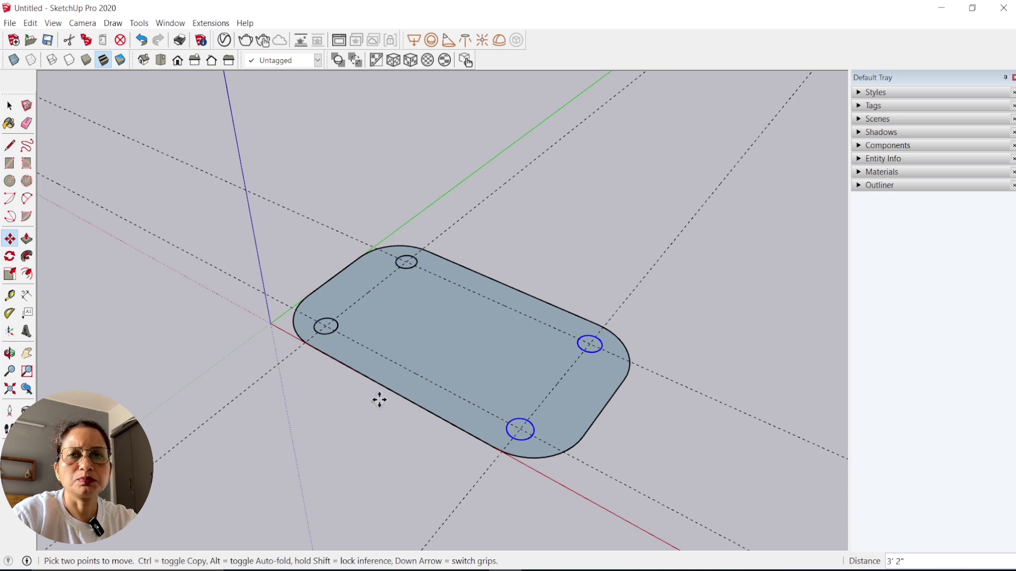
key("space")
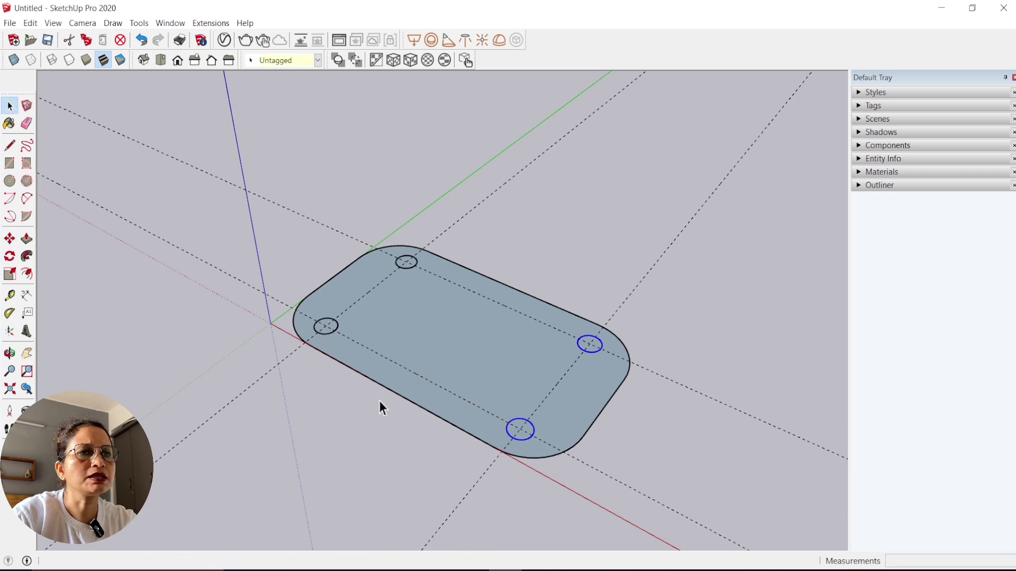
Erase all the dashed guide lines from the tabletop
left_click(675, 266)
left_click_drag(757, 192, 453, 201)
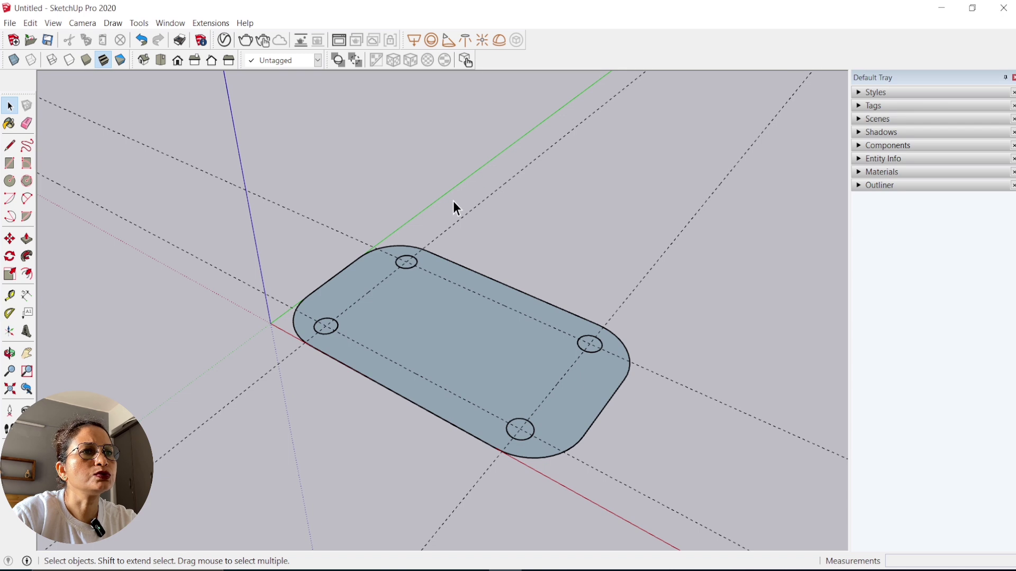
left_click(687, 227)
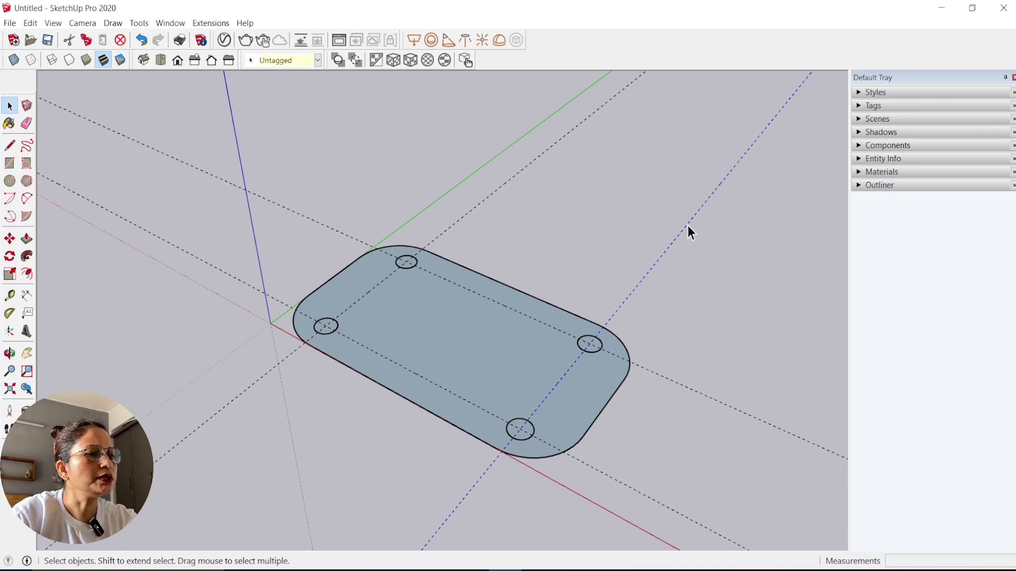
key("Delete")
left_click_drag(559, 164, 506, 196)
key("Delete")
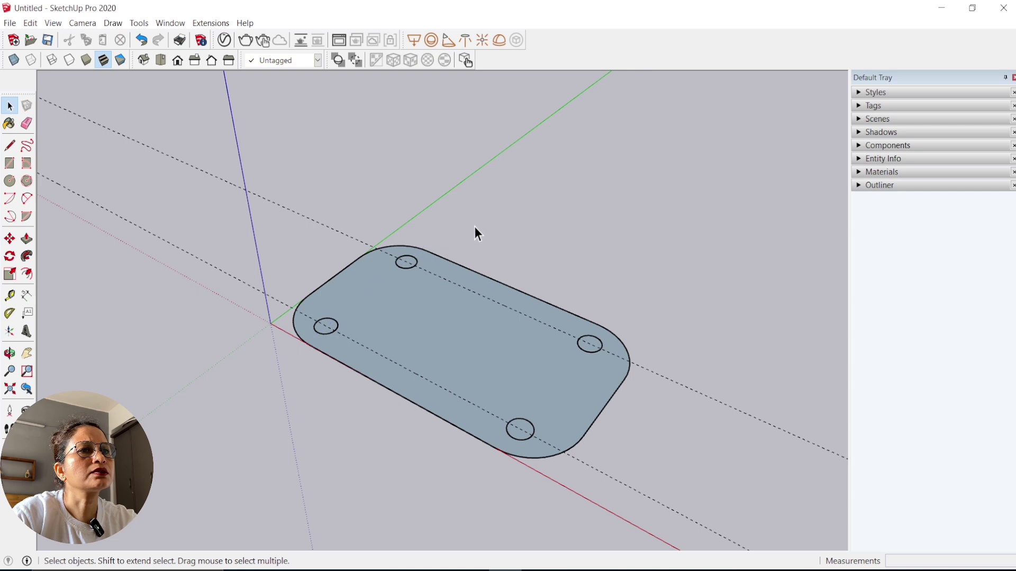
left_click_drag(148, 275, 141, 280)
key("Delete")
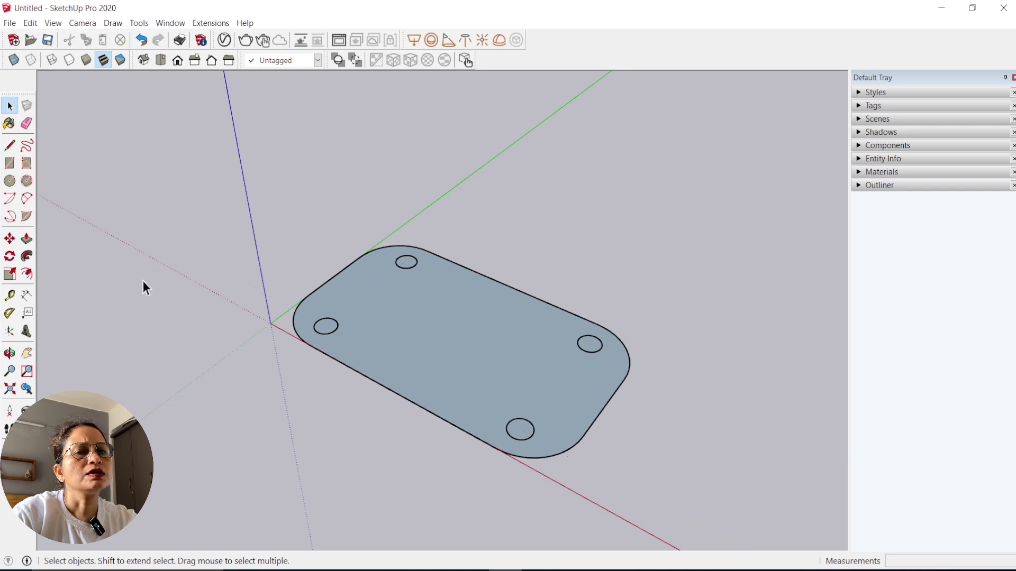
key("ctrl+a")
scroll(334, 421, "up", 1)
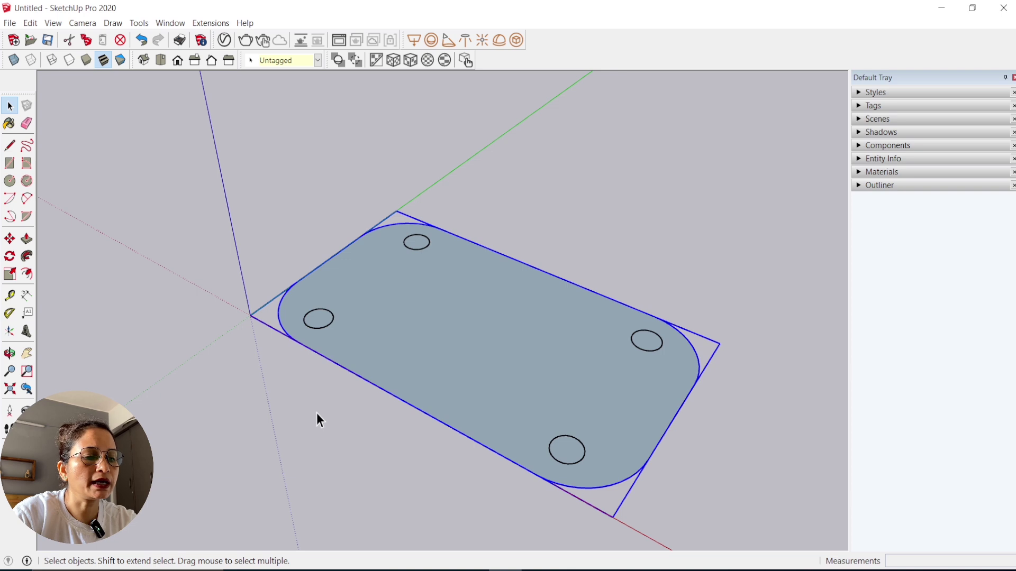
Move the tabletop 2'8" up the blue axis, leaving the circles on the ground
key("m")
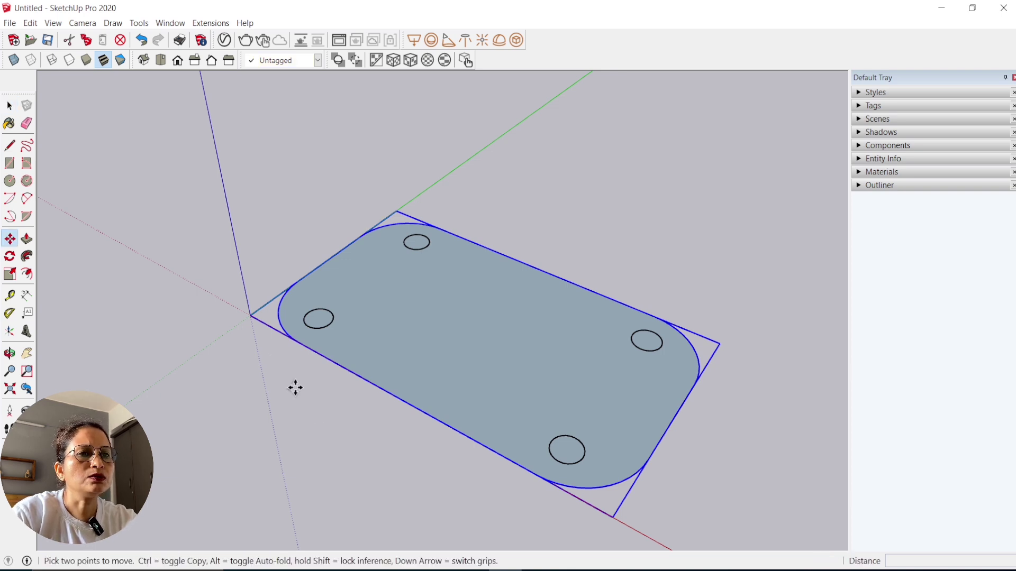
left_click(250, 316)
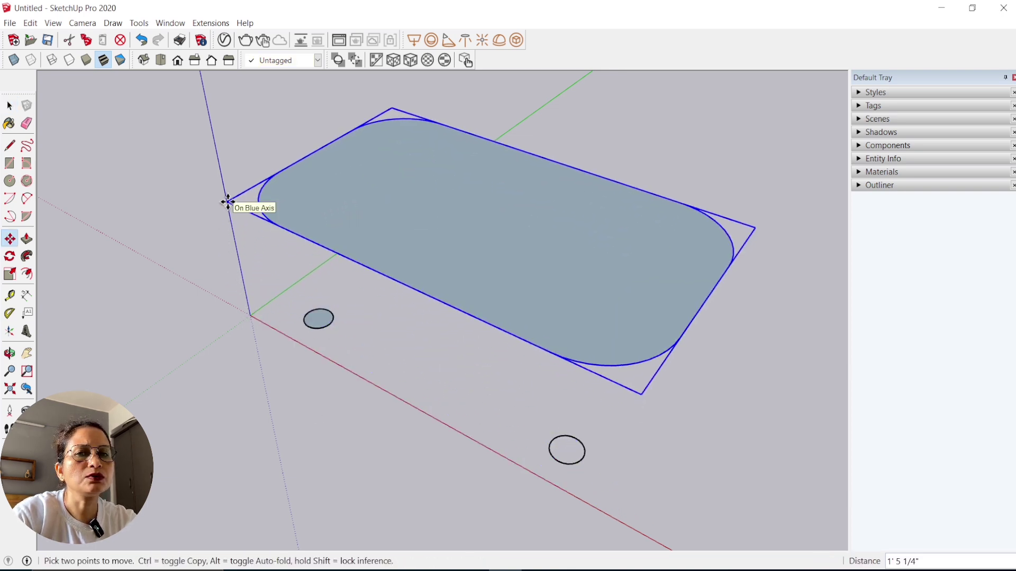
type("2")
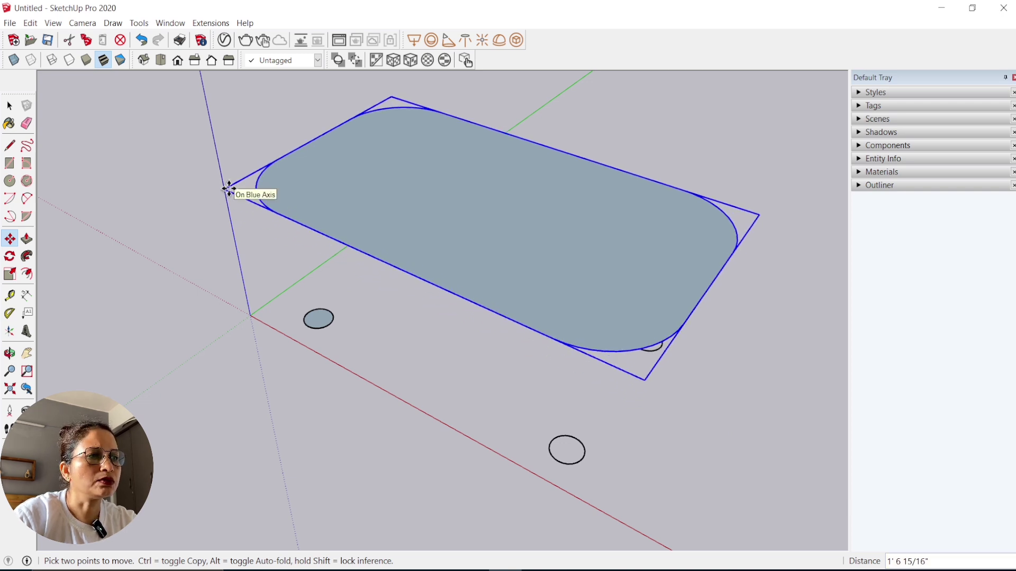
type("2'")
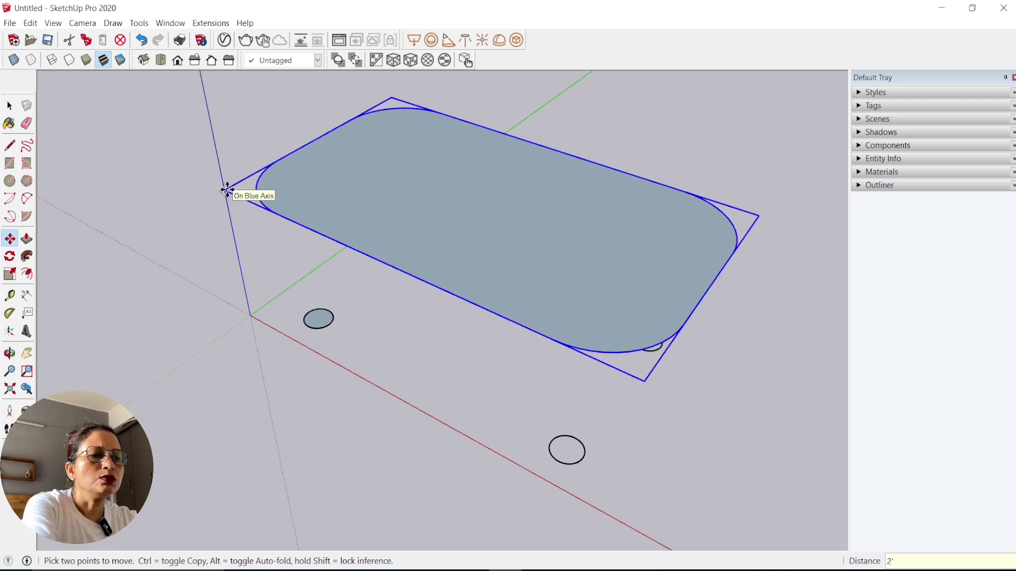
type("8")
key("Return")
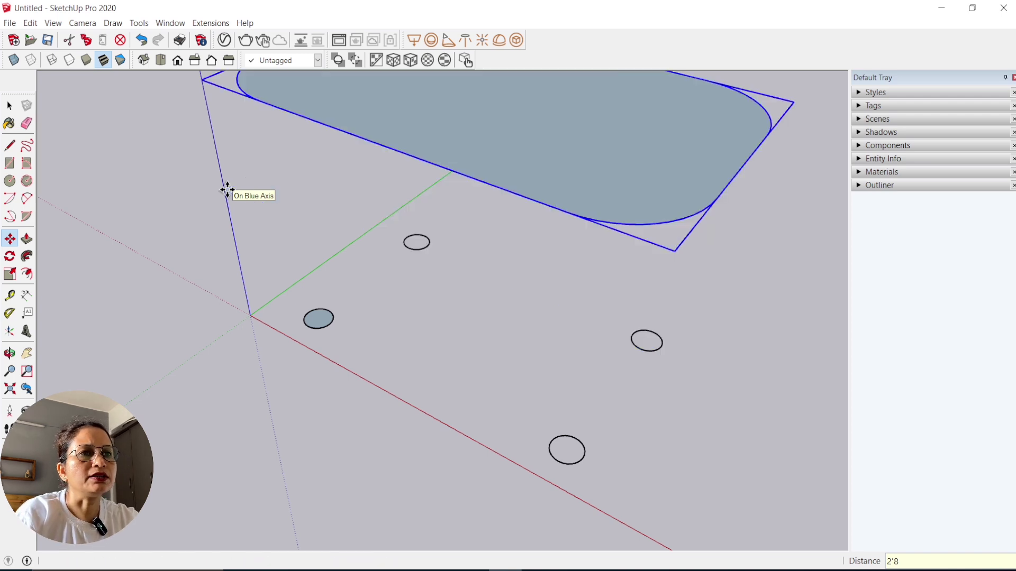
key("space")
left_click(366, 408)
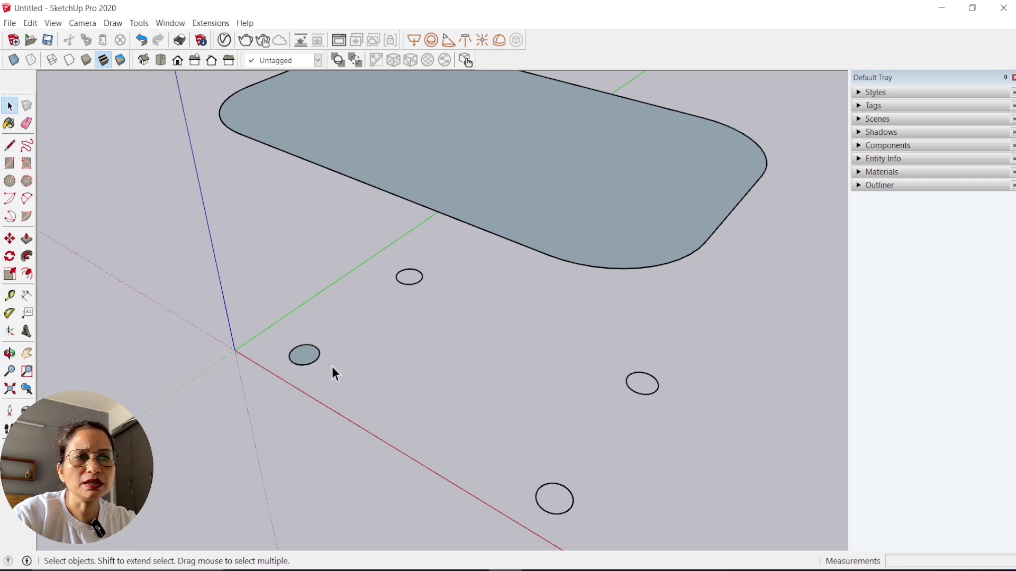
right_click(709, 61)
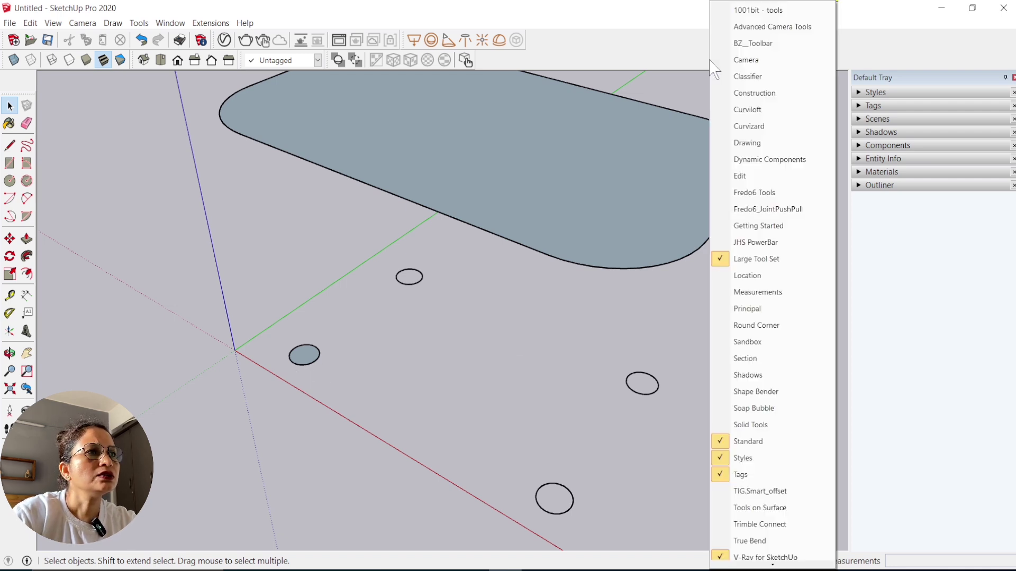
Show the JHS PowerBar and fill the leg circles with faces using Fill Co-Planar Loops
left_click(756, 243)
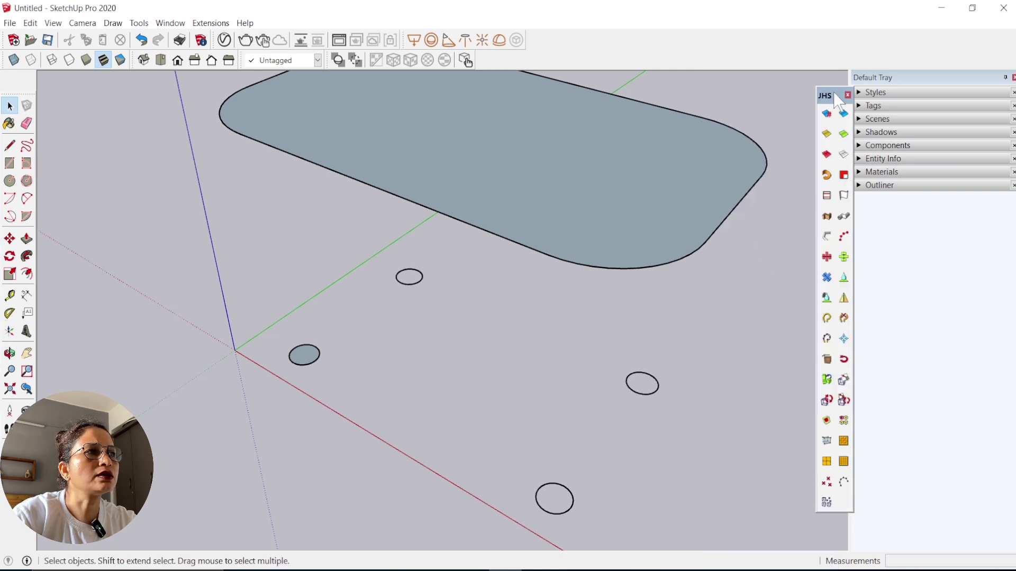
left_click_drag(834, 94, 815, 90)
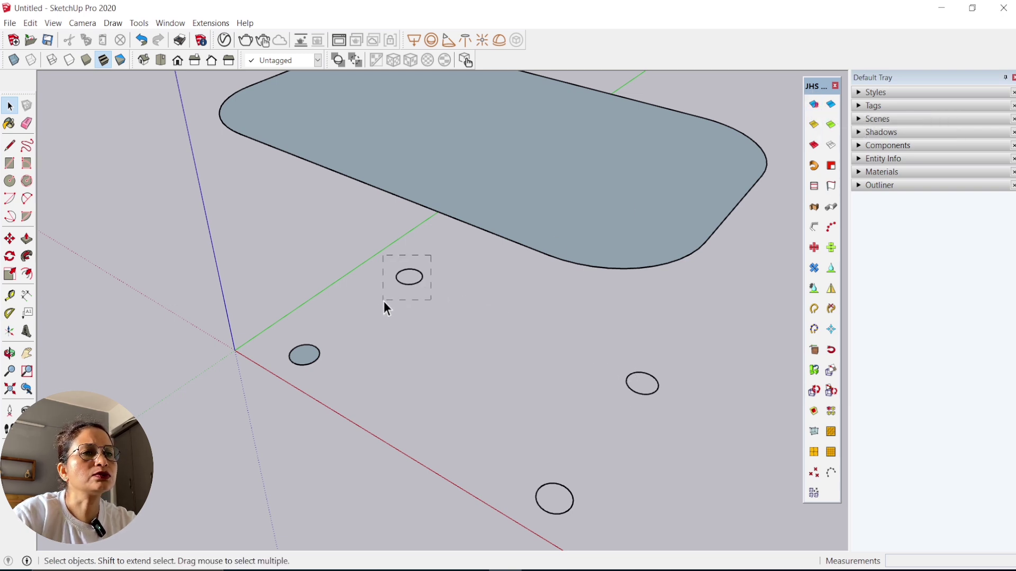
left_click_drag(383, 302, 383, 301)
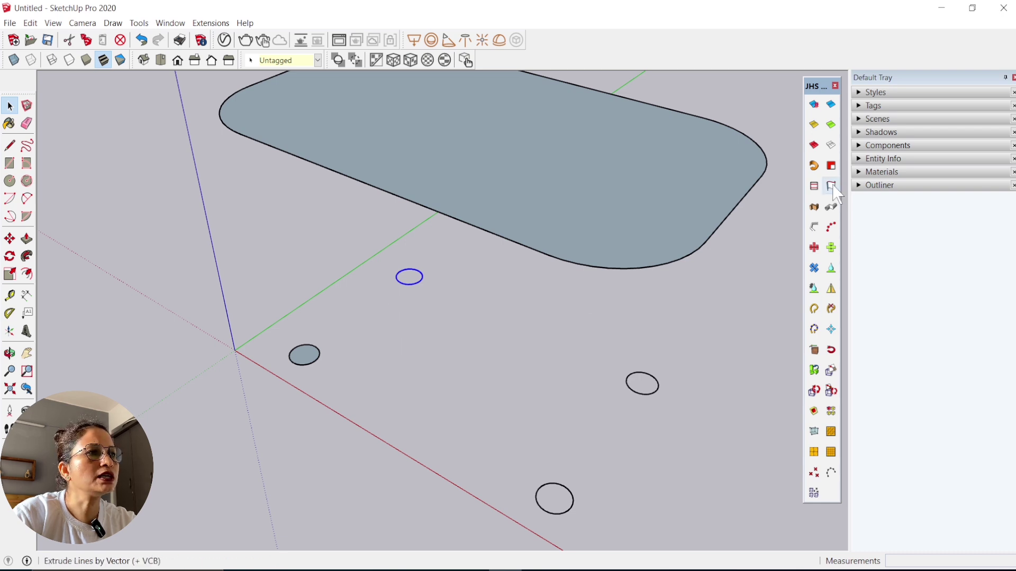
left_click(831, 167)
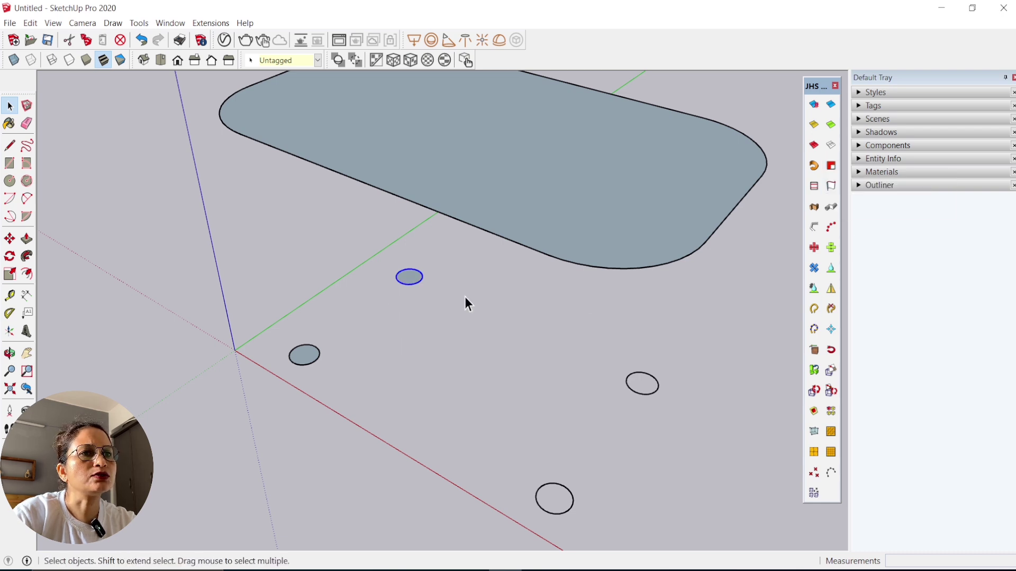
left_click(597, 415)
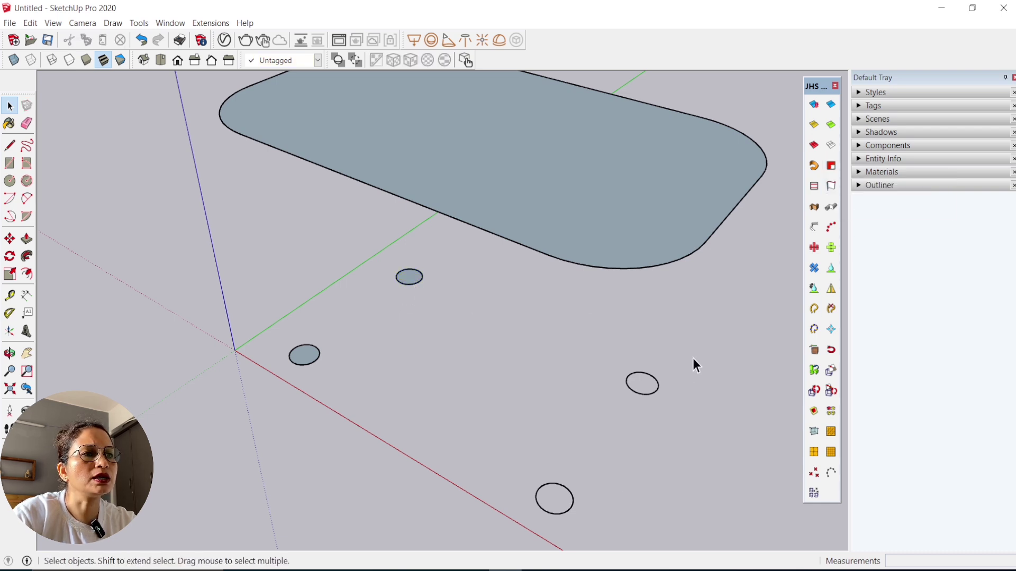
left_click_drag(487, 536, 487, 535)
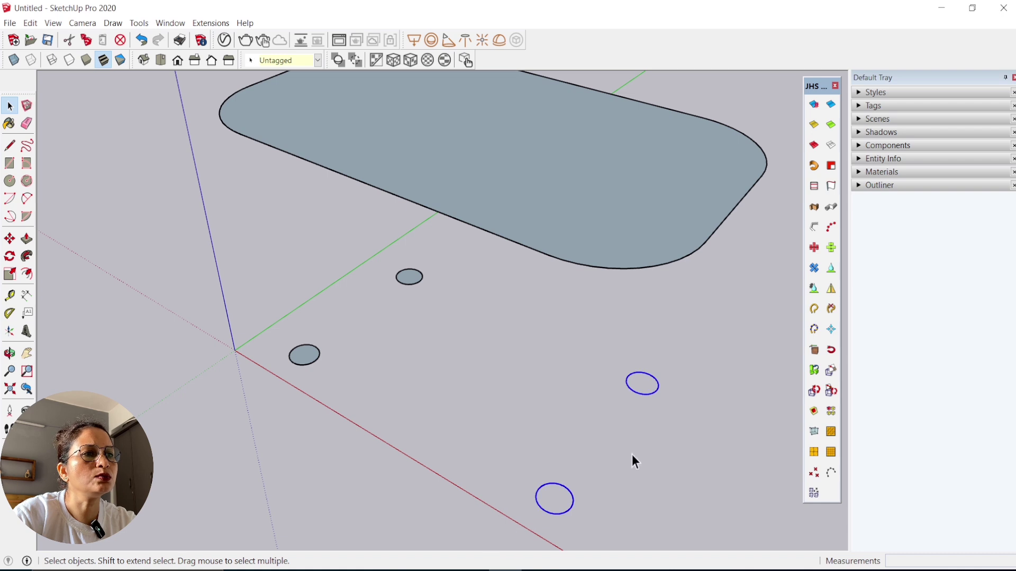
left_click(833, 167)
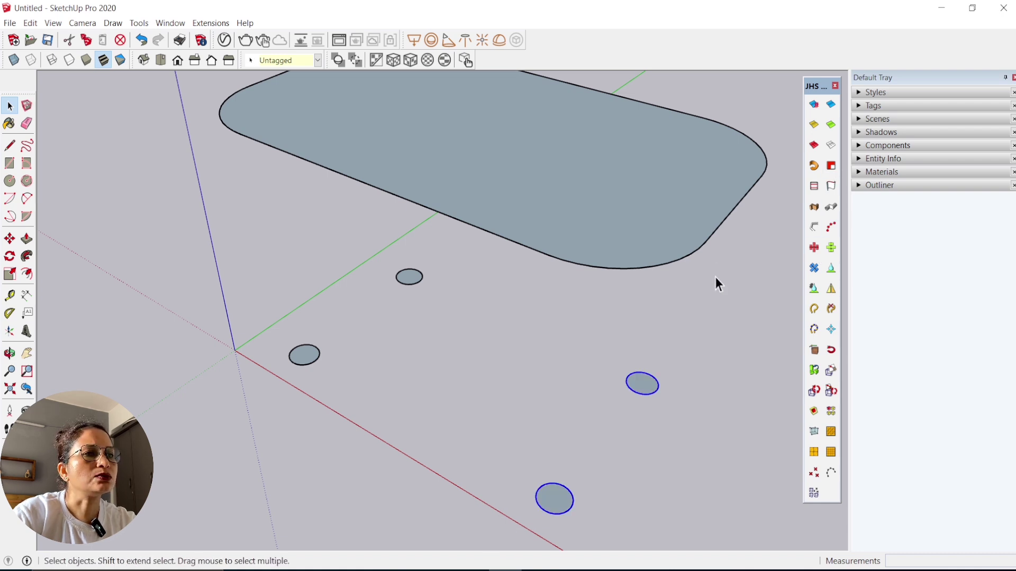
left_click(665, 331)
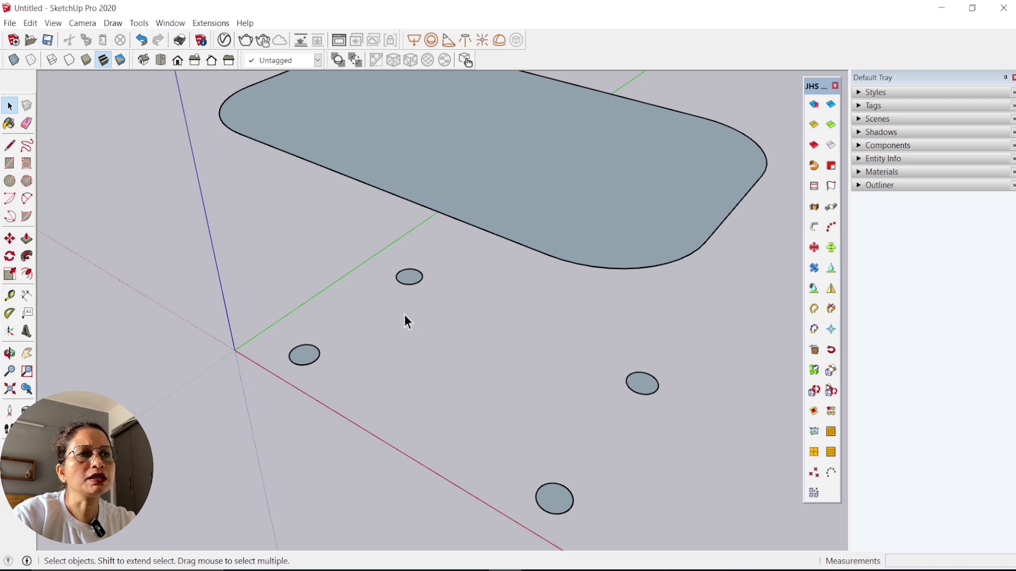
Push/Pull the four circles 2' up into cylindrical legs
left_click(26, 239)
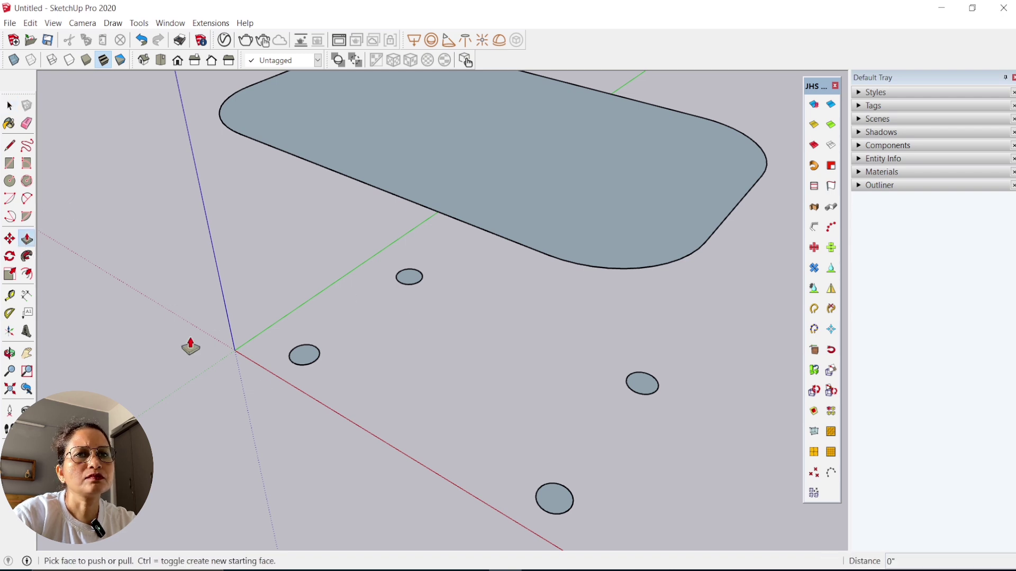
left_click(304, 355)
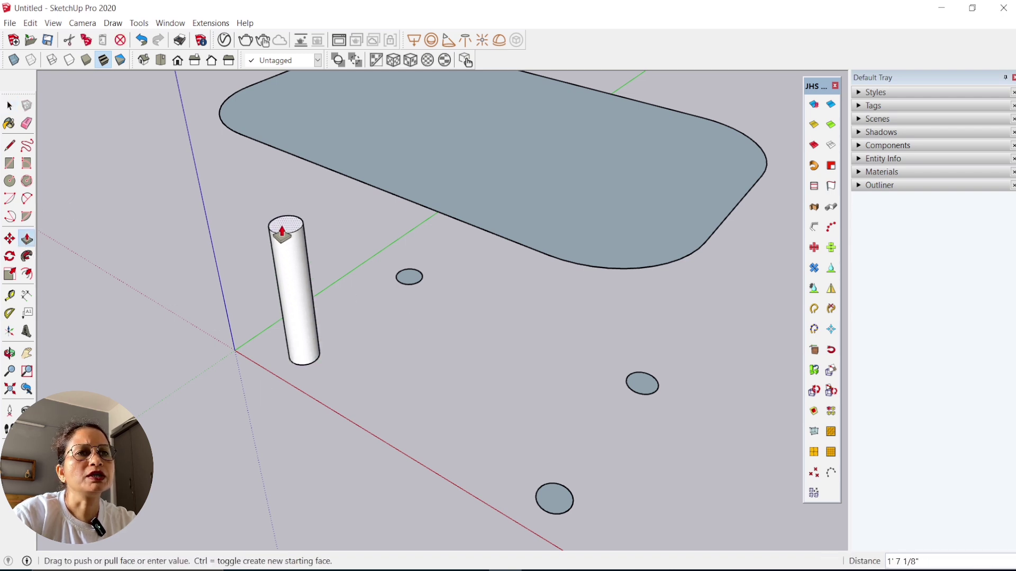
type("2'")
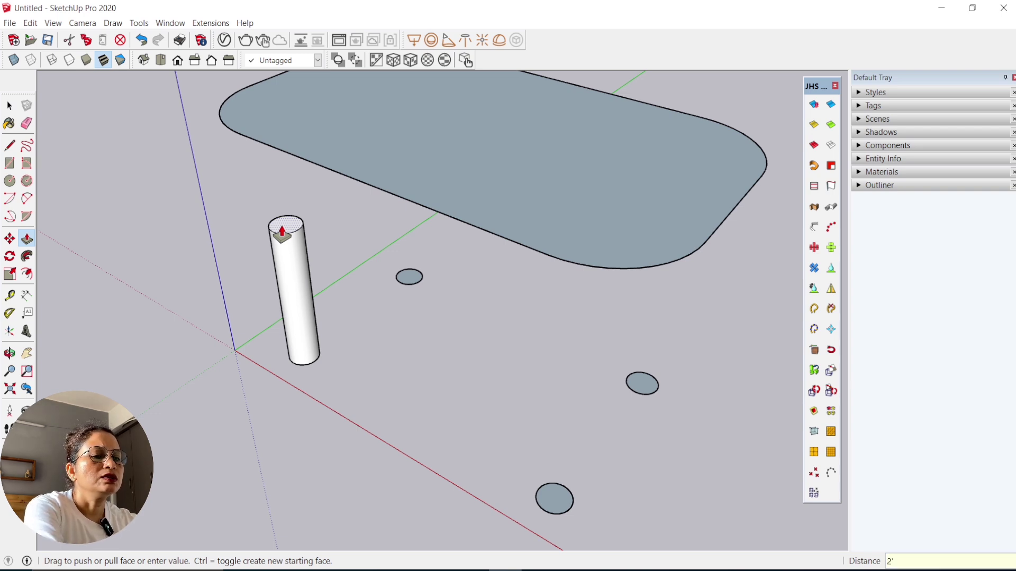
key("Return")
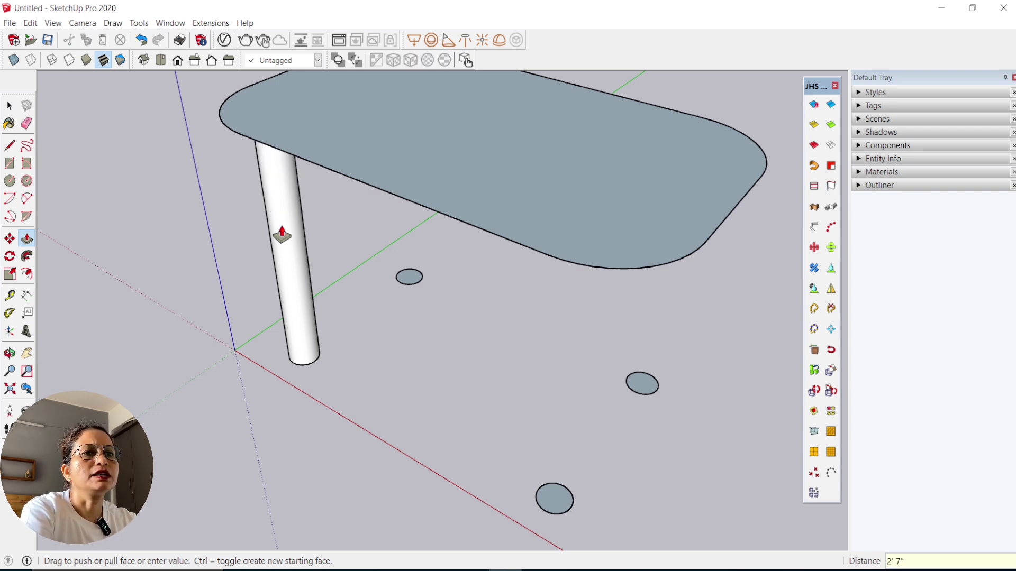
double_click(411, 283)
left_click(643, 386)
left_click(553, 499)
mouse_move(420, 485)
middle_mouse_down()
mouse_move(413, 365)
mouse_move(442, 327)
mouse_move(439, 360)
middle_mouse_up()
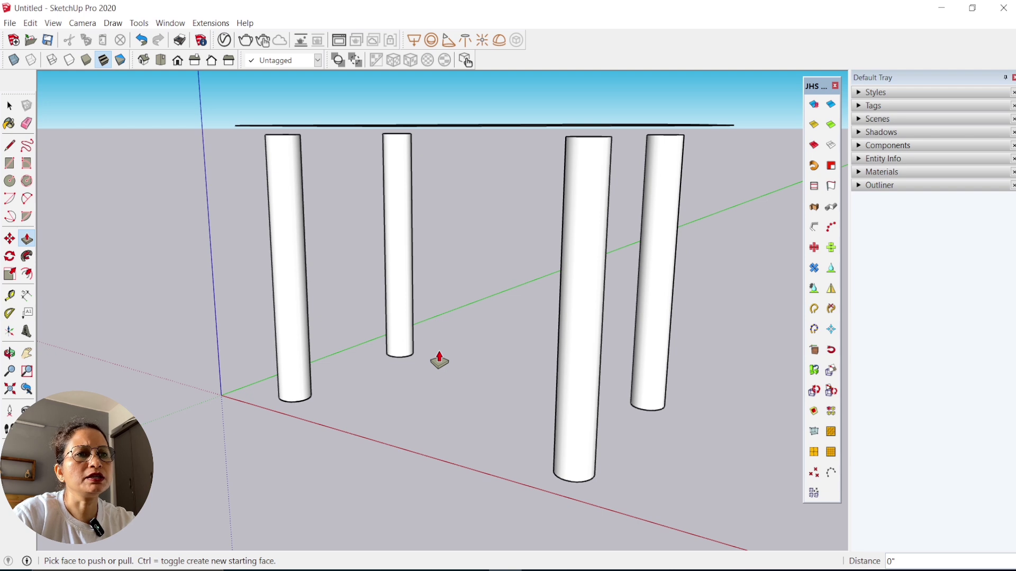
key("space")
Open the tabletop group and Push/Pull its face to give it slab thickness
middle_click_drag(471, 434, 452, 381)
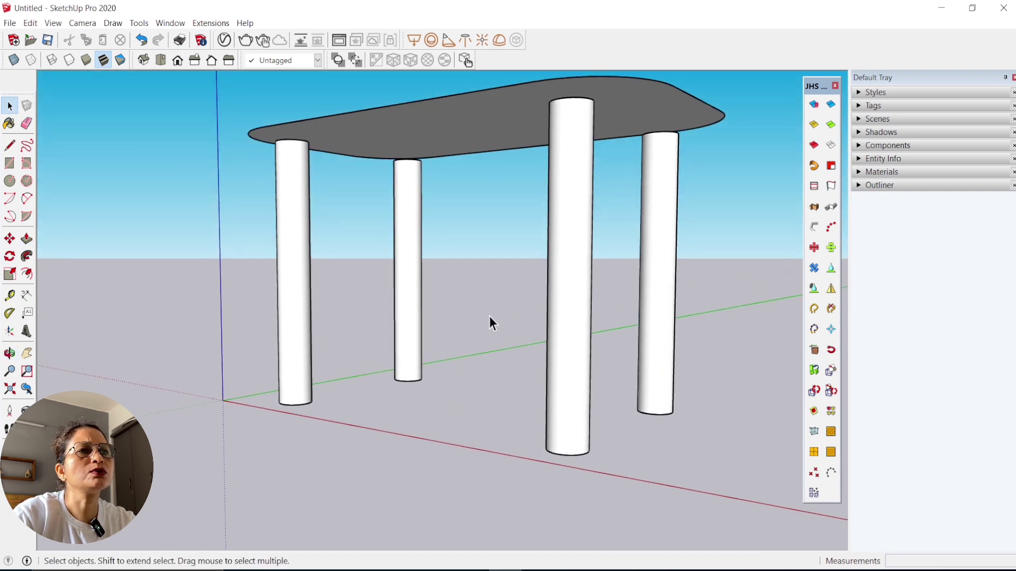
scroll(452, 422, "down", 1)
scroll(382, 127, "up", 2)
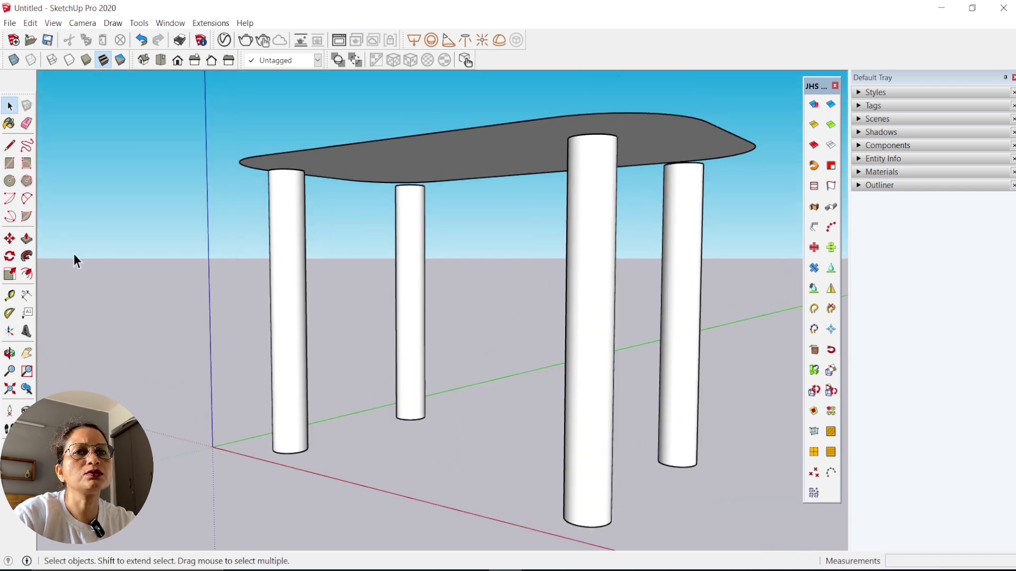
double_click(410, 149)
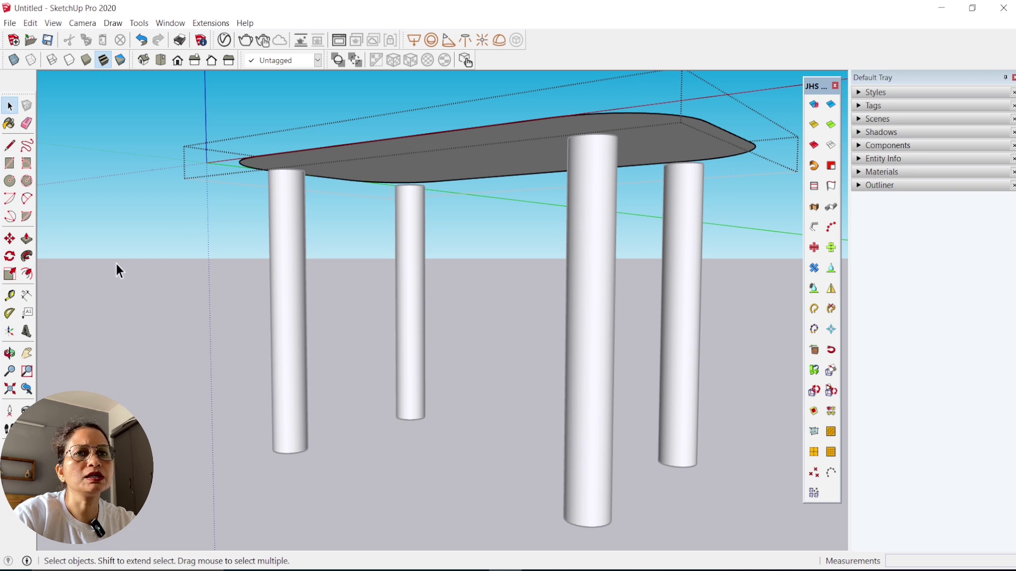
left_click(26, 240)
type("1\"")
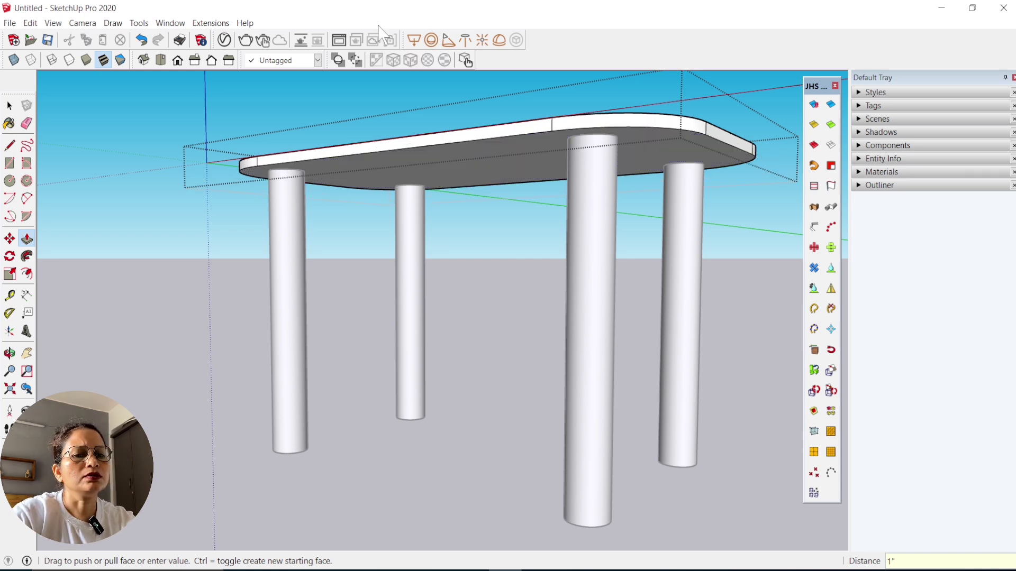
key("space")
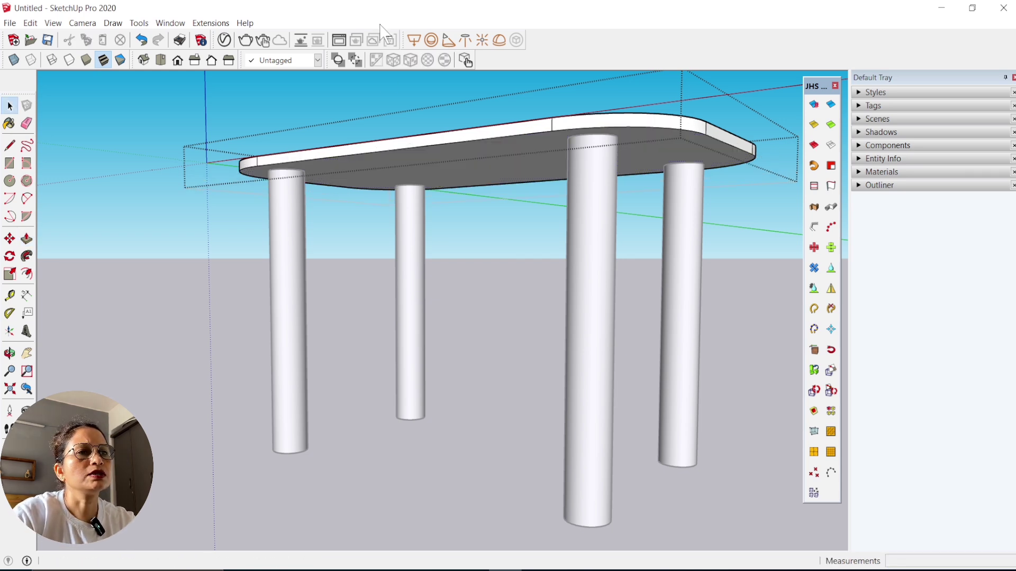
scroll(451, 309, "down", 2)
mouse_move(450, 309)
middle_mouse_down()
mouse_move(412, 283)
mouse_move(222, 385)
mouse_move(385, 340)
mouse_move(372, 202)
mouse_move(401, 211)
middle_mouse_up()
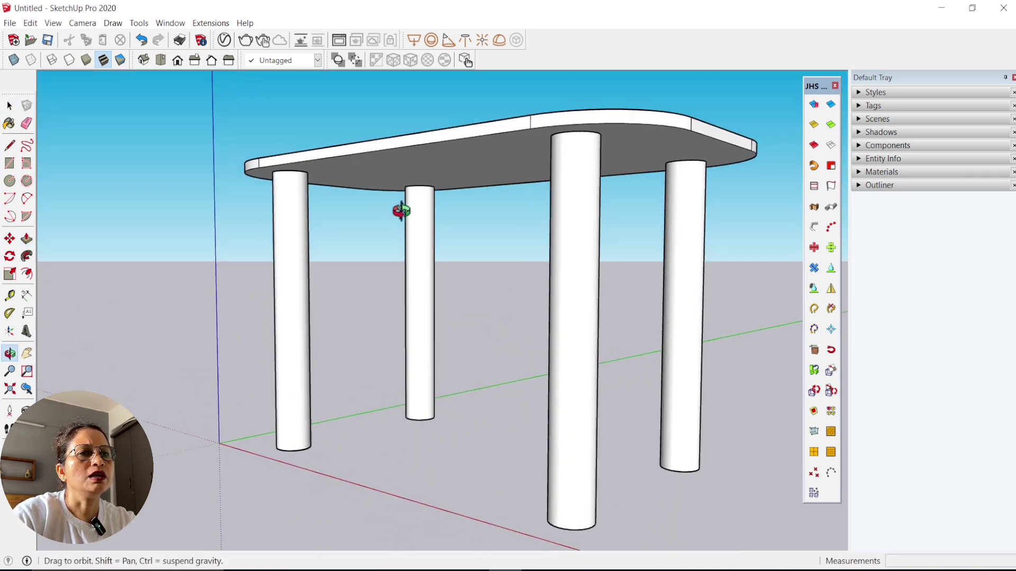
scroll(347, 281, "down", 1)
scroll(297, 315, "down", 1)
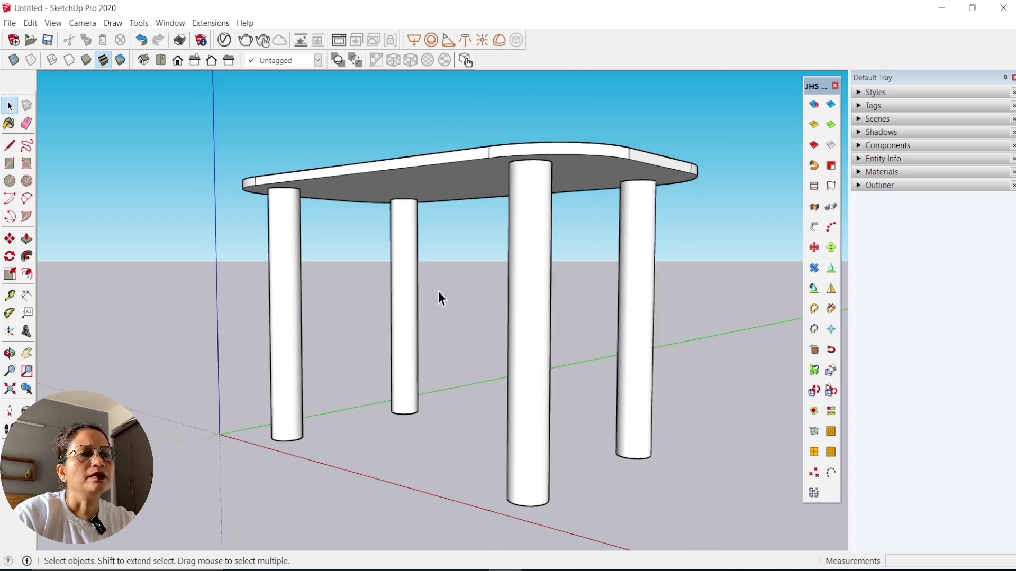
Make the middle, left and front legs each their own group
left_click(408, 309)
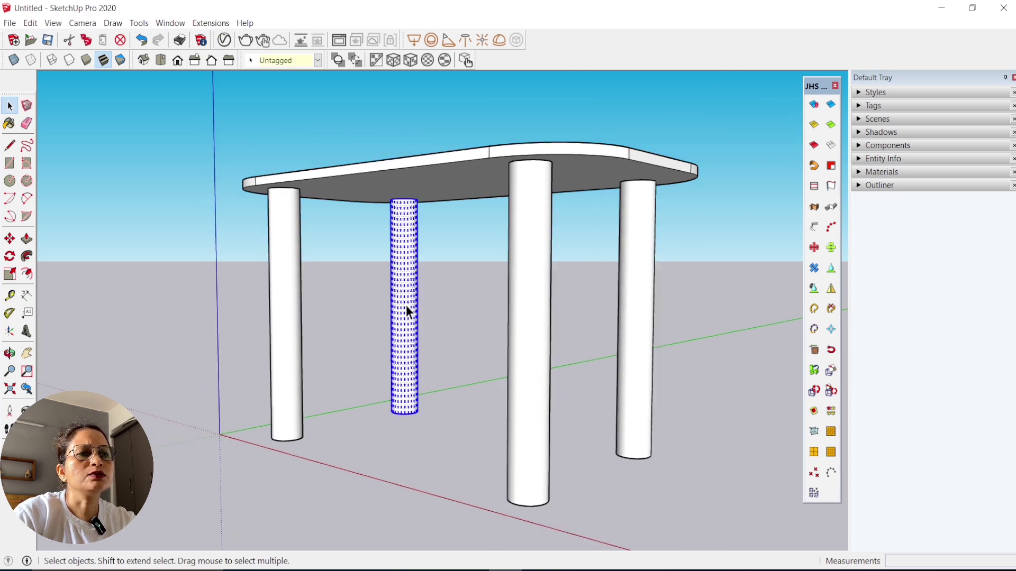
right_click(407, 306)
left_click(457, 298)
left_click(320, 316)
right_click(295, 312)
left_click(338, 297)
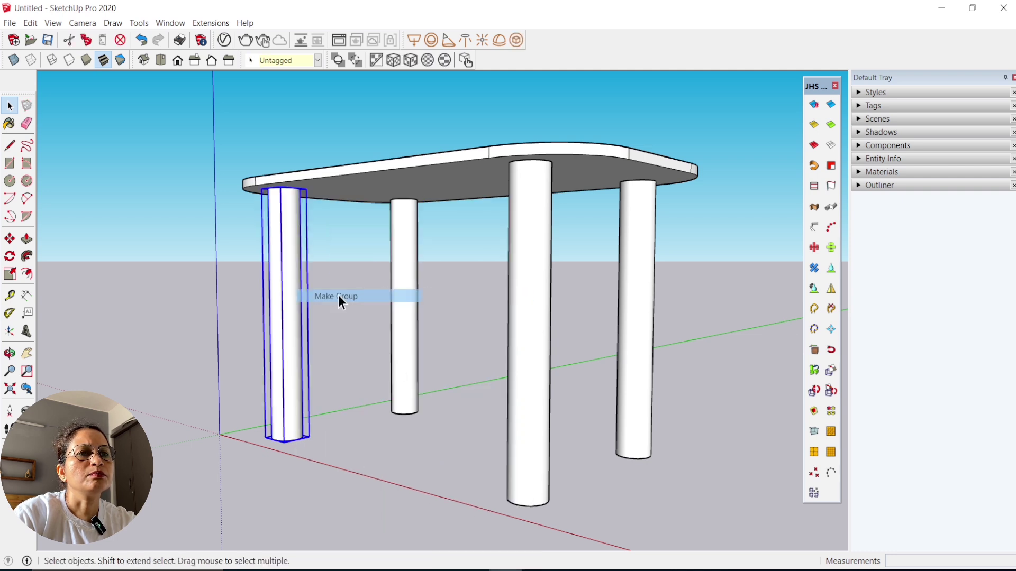
right_click(528, 349)
left_click(581, 302)
Group the back-right leg and close the floating JHS toolbar
left_click(637, 312)
right_click(636, 312)
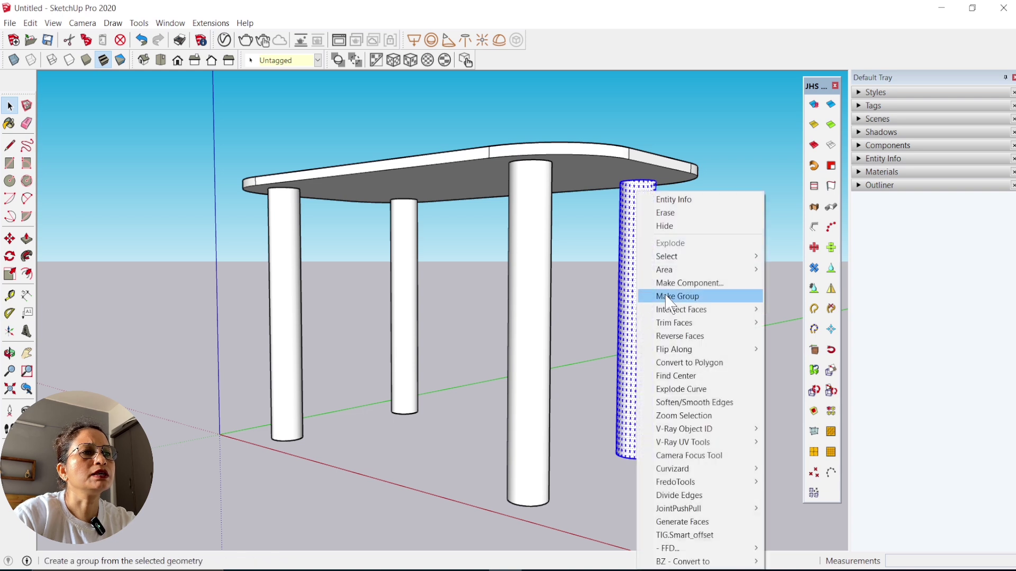
left_click(677, 297)
left_click(463, 339)
mouse_move(428, 337)
middle_mouse_down()
mouse_move(408, 454)
mouse_move(442, 419)
middle_mouse_up()
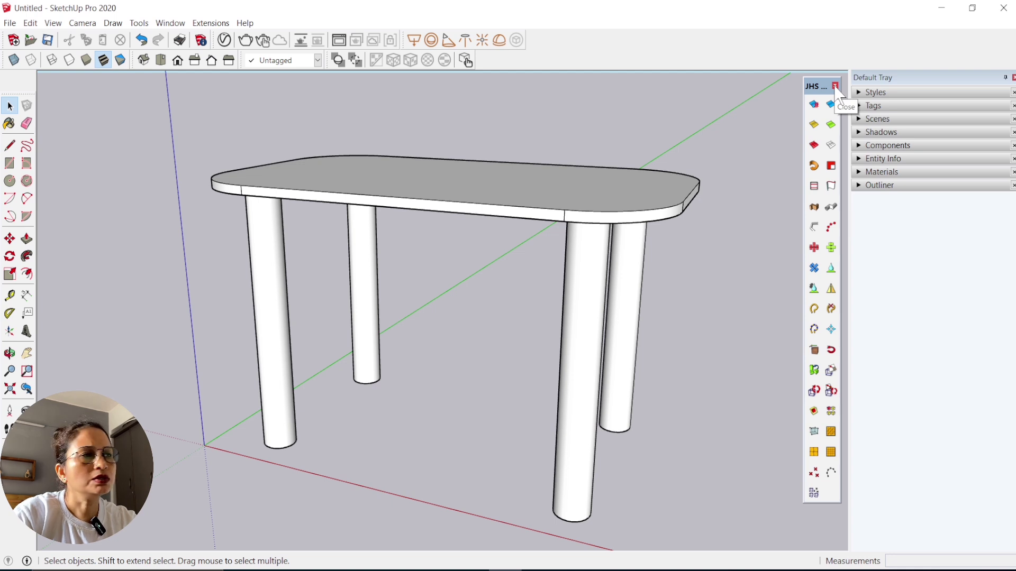
left_click(835, 86)
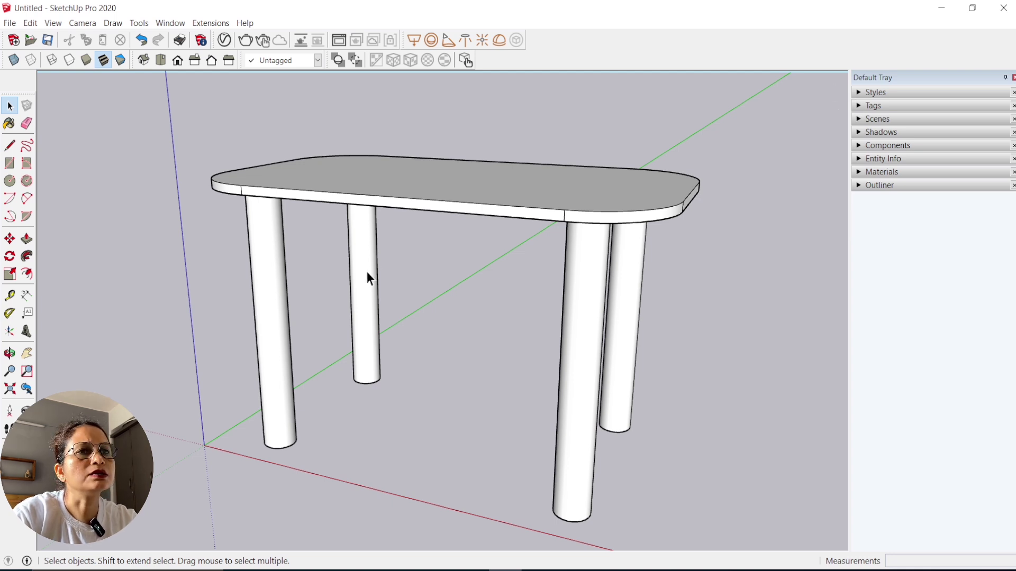
Look at the table from the top view and create a new tag named 'top'
left_click(161, 59)
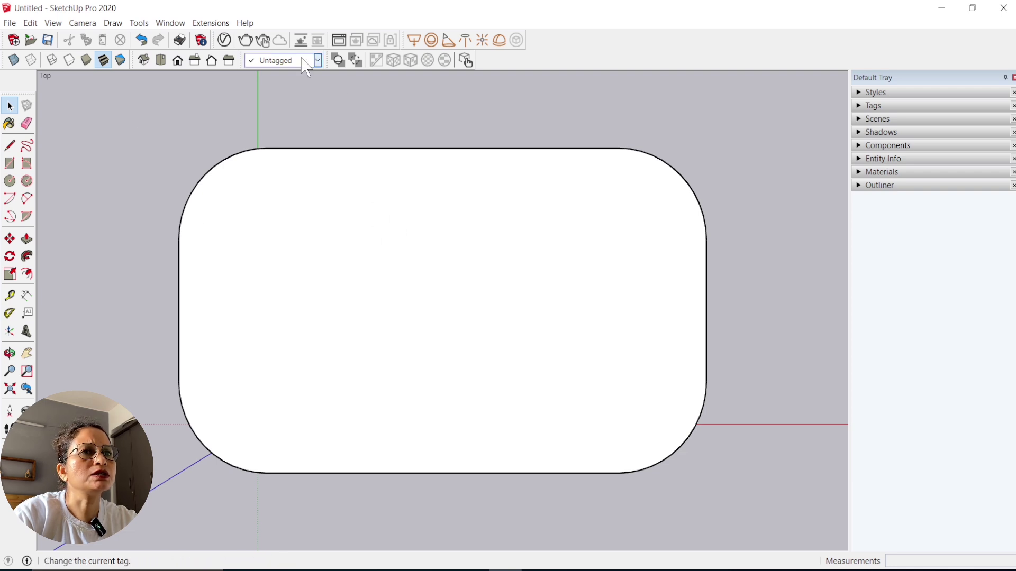
left_click(859, 107)
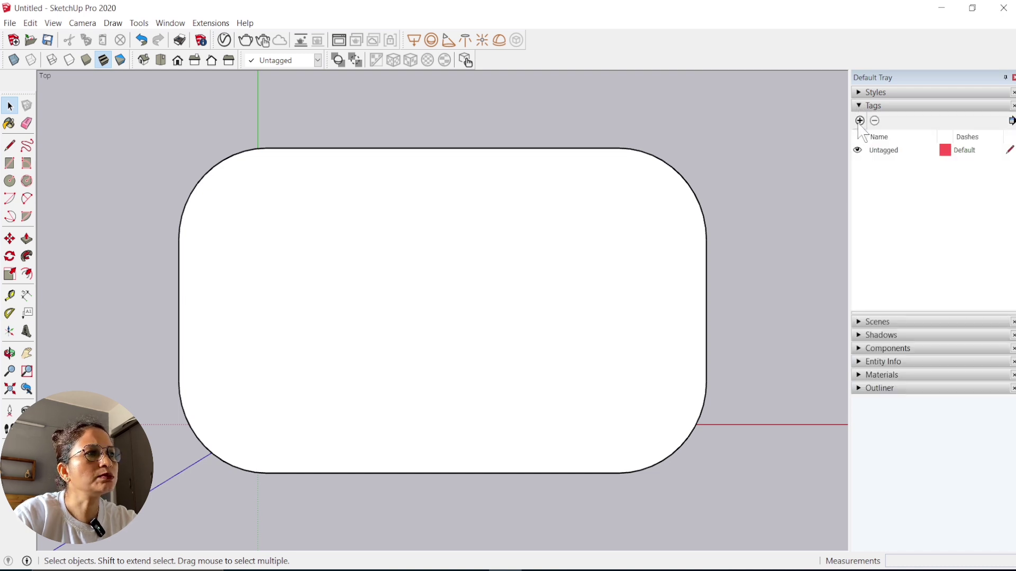
left_click(860, 121)
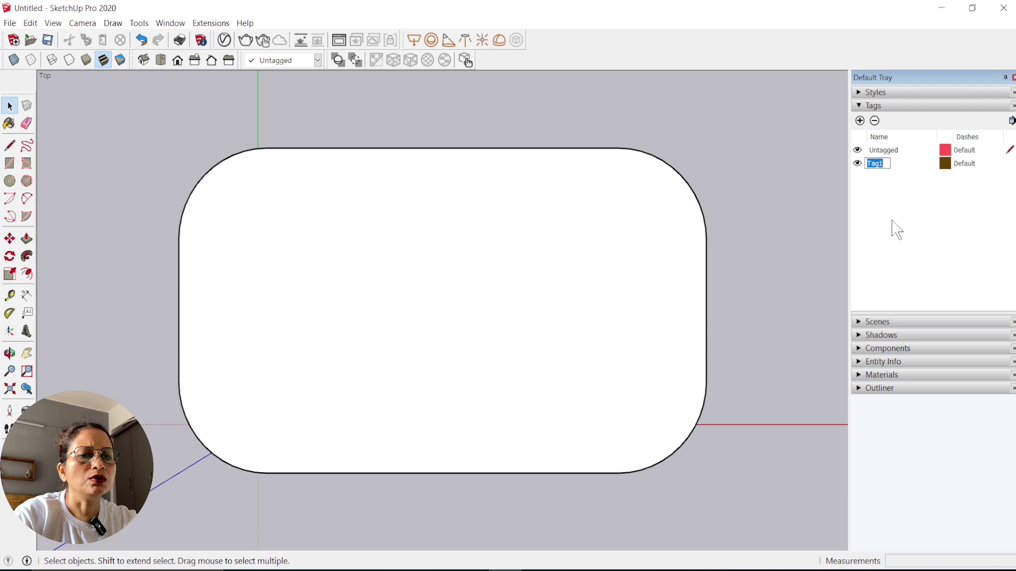
type("t")
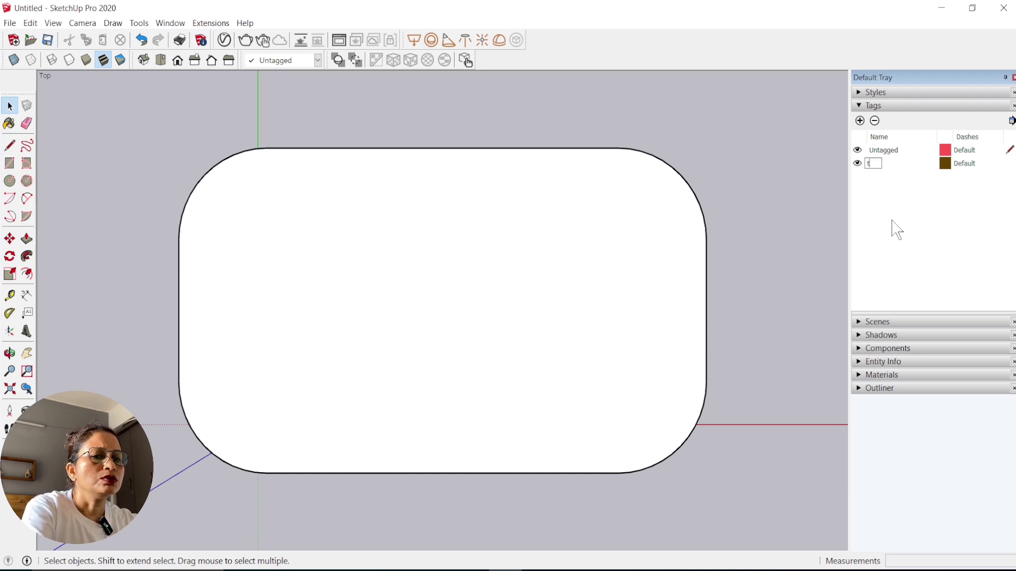
type("op")
key("Return")
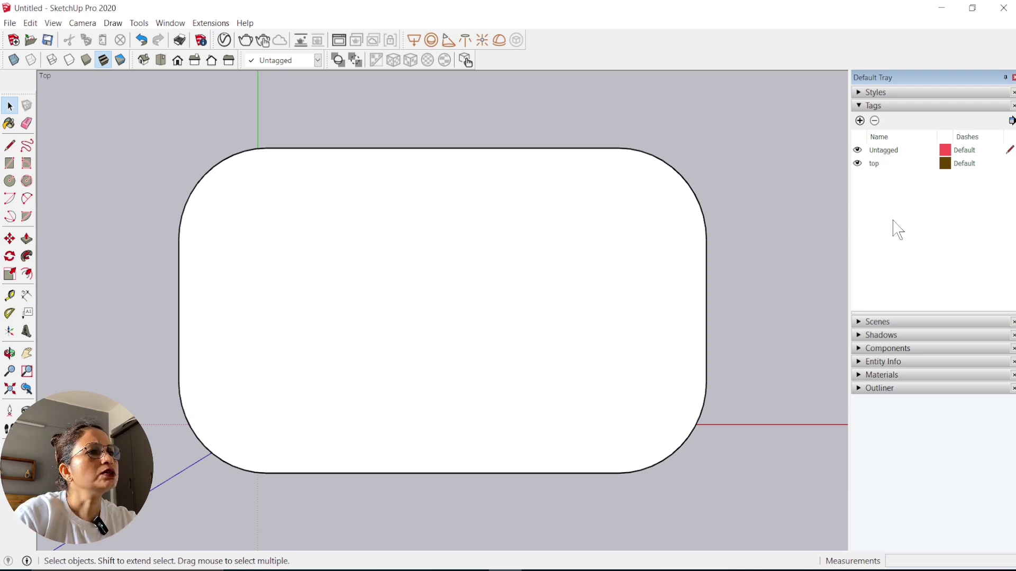
Assign the rounded tabletop to the 'top' tag and hide that tag
triple_click(597, 278)
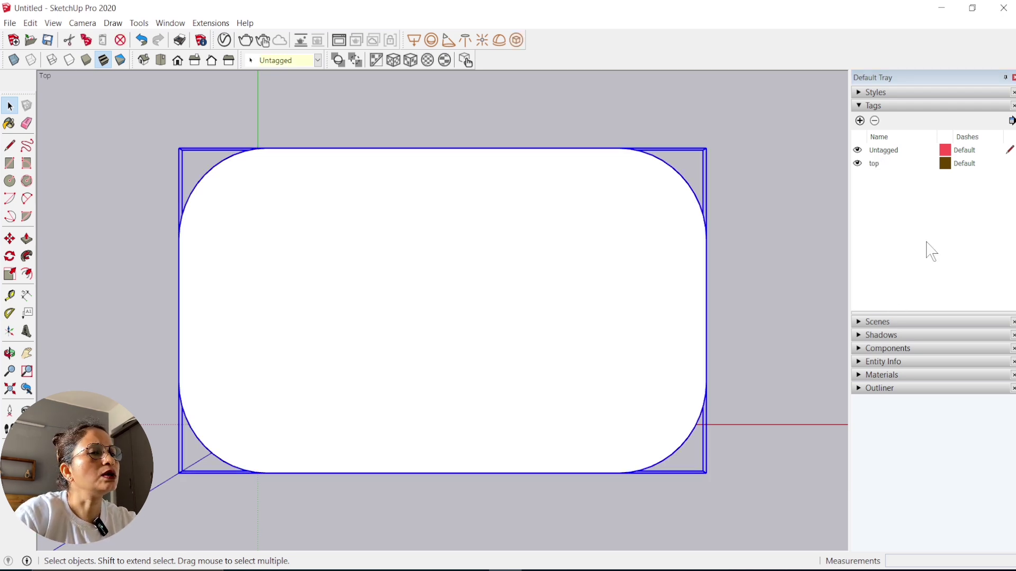
left_click(312, 60)
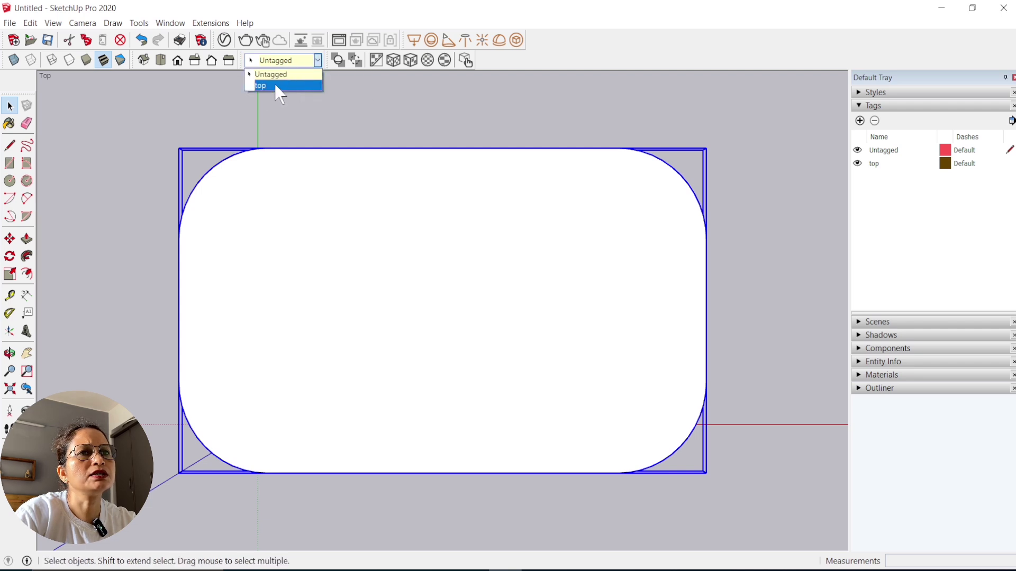
left_click(259, 86)
left_click(449, 125)
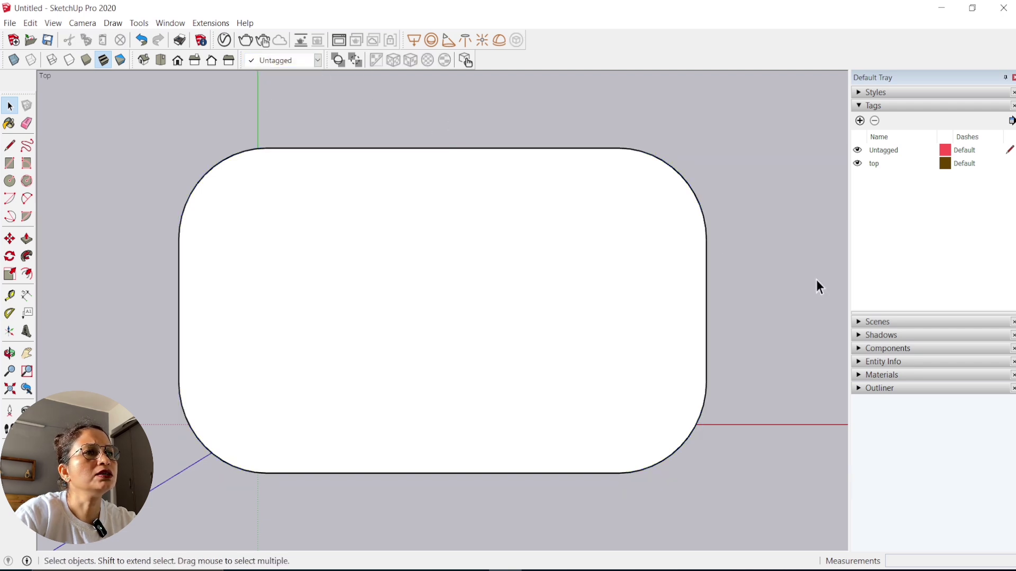
left_click(857, 163)
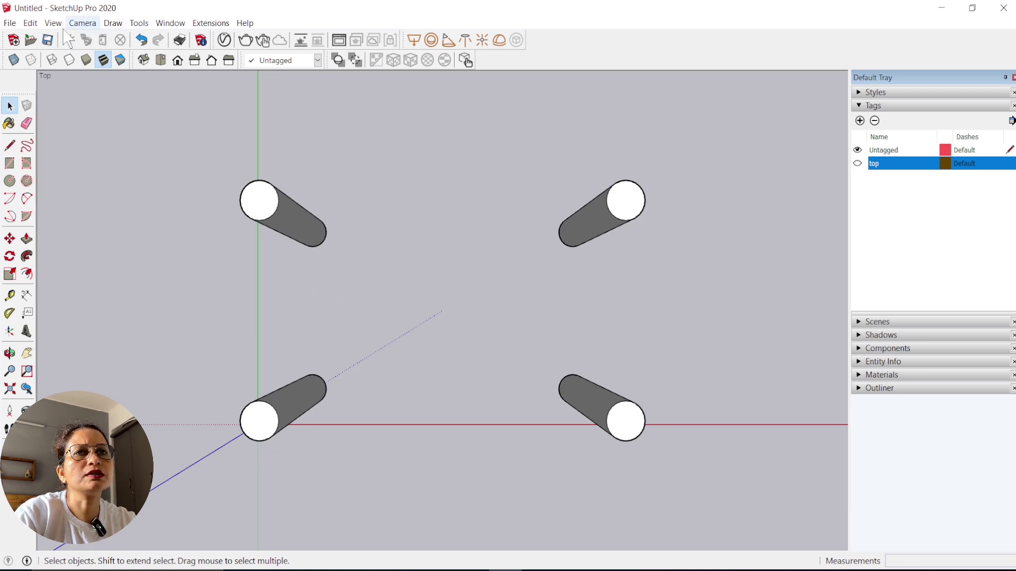
Set the camera to Parallel Projection so the legs show as flat circles
left_click(82, 23)
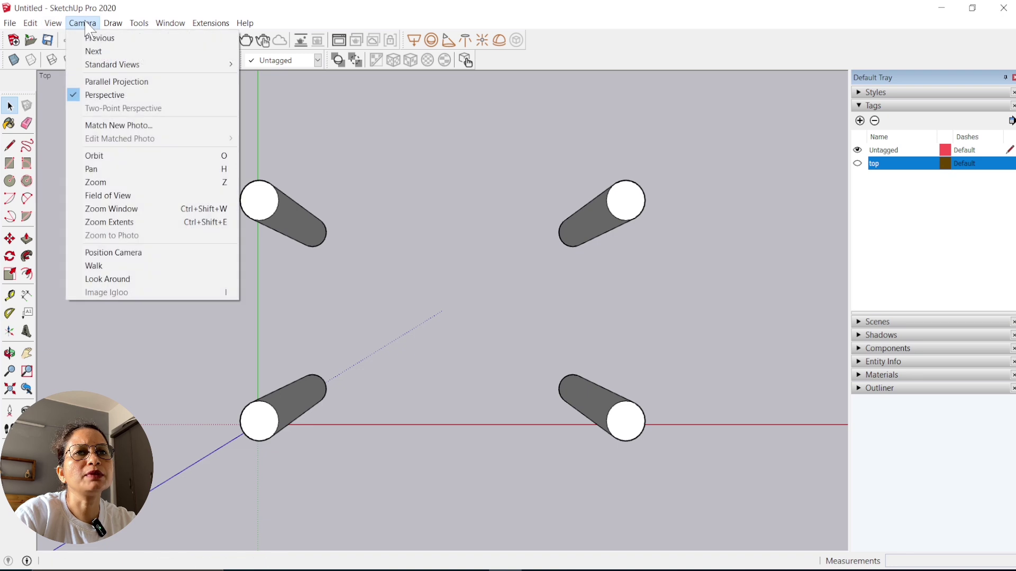
left_click(110, 85)
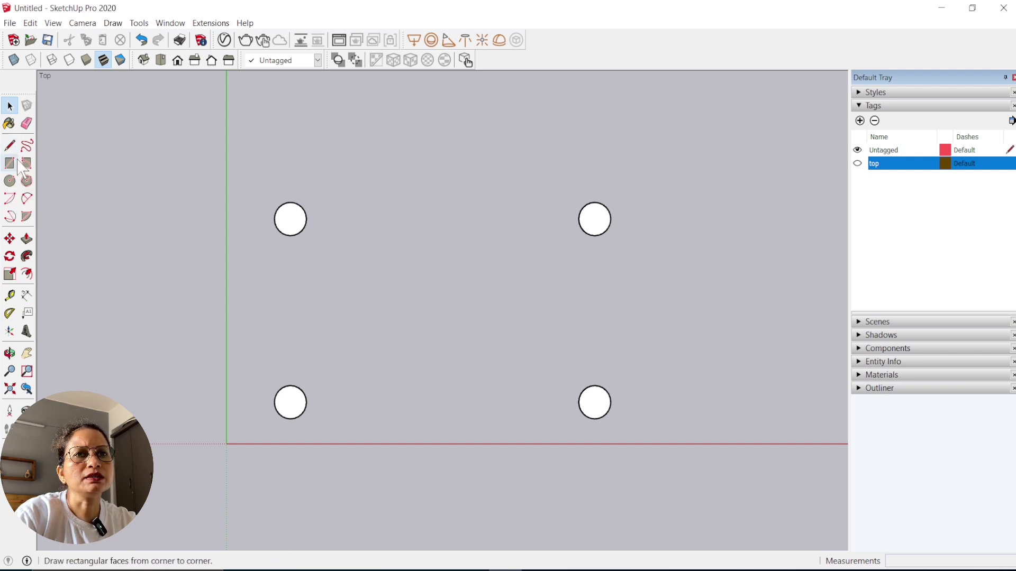
Draw a rectangle spanning from the upper-left leg to the upper-right leg
left_click(10, 163)
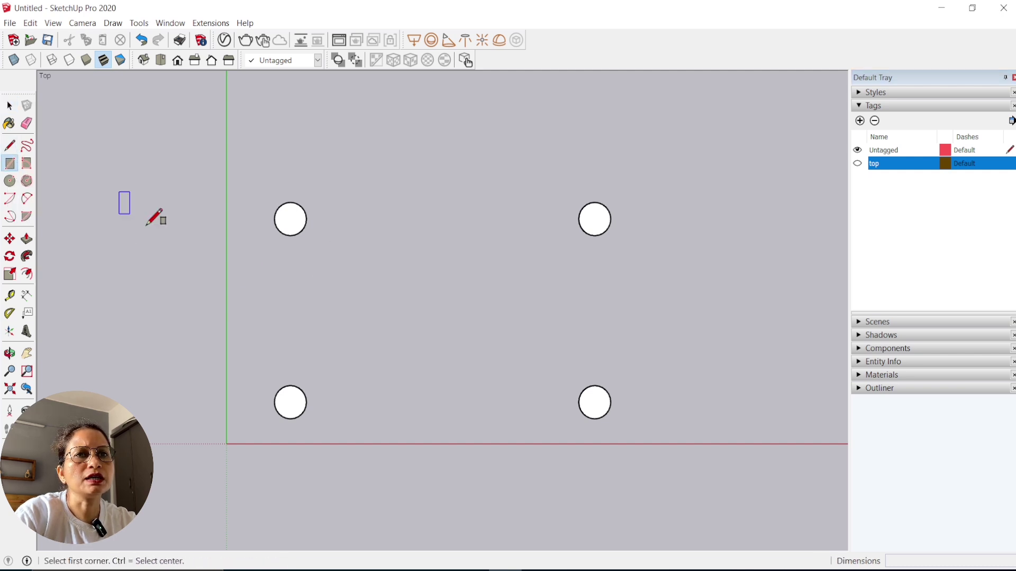
left_click(294, 214)
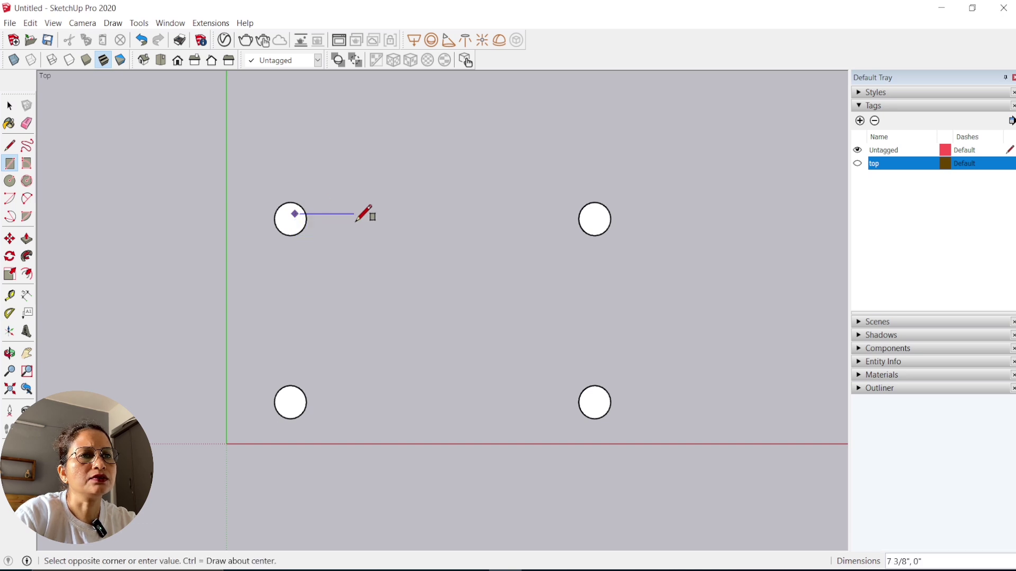
left_click(593, 224)
mouse_move(593, 223)
middle_mouse_down()
mouse_move(459, 341)
mouse_move(424, 203)
mouse_move(395, 159)
middle_mouse_up()
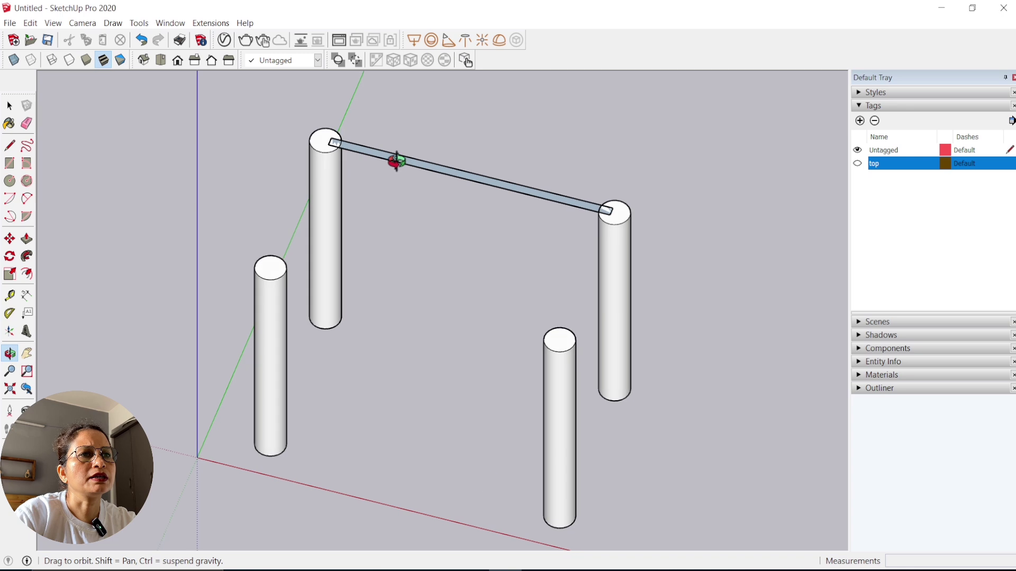
left_click(10, 106)
middle_click_drag(476, 424, 491, 255)
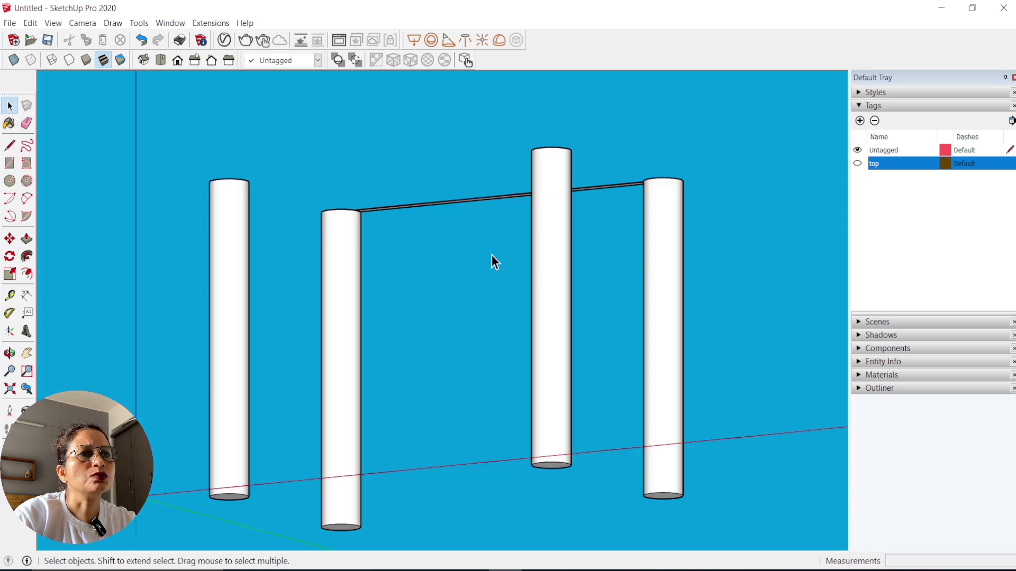
Push the apron rectangle down 3 inches and return to the top view
left_click(26, 239)
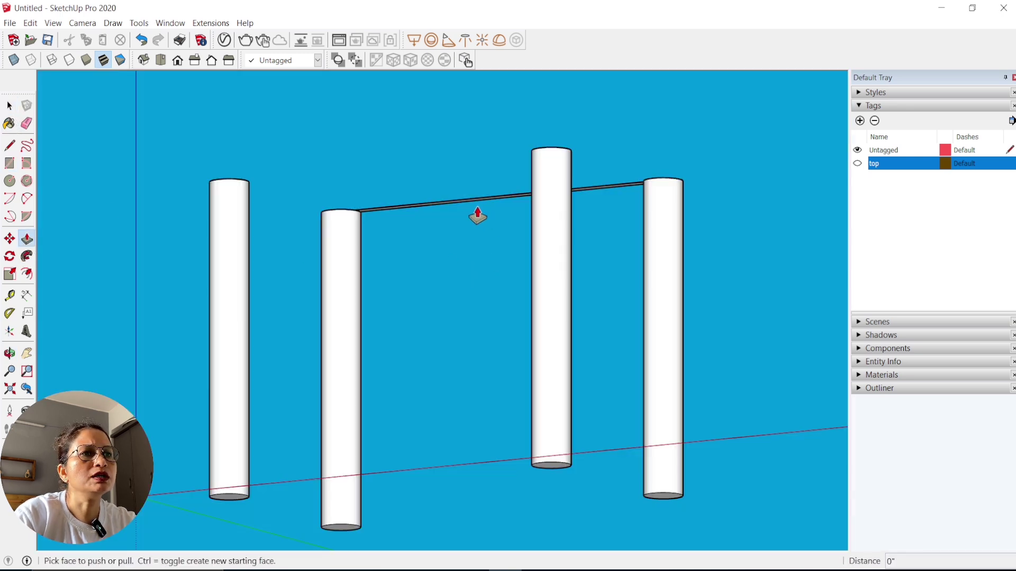
left_click(470, 209)
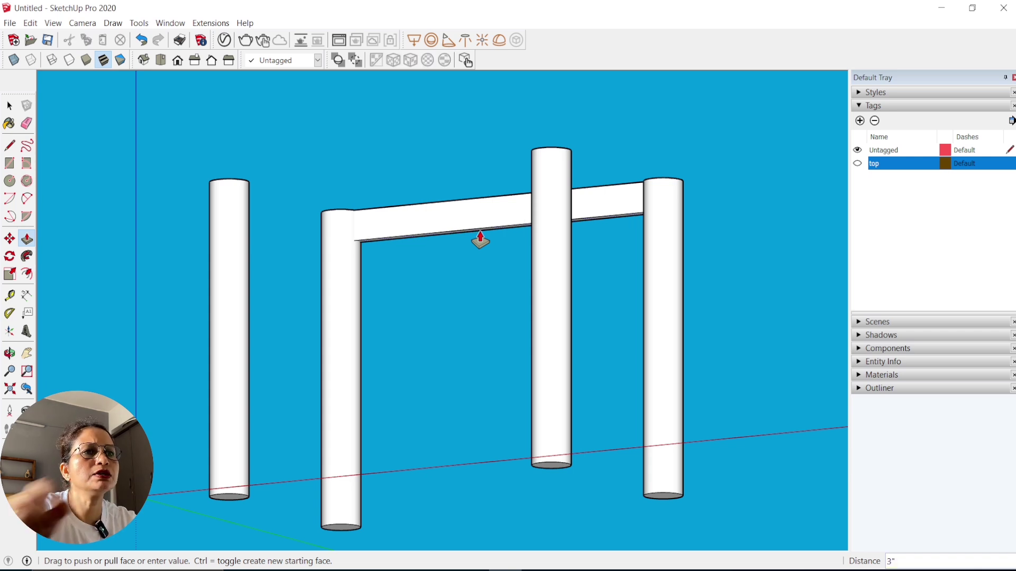
mouse_move(474, 243)
middle_mouse_down()
mouse_move(427, 388)
mouse_move(460, 517)
middle_mouse_up()
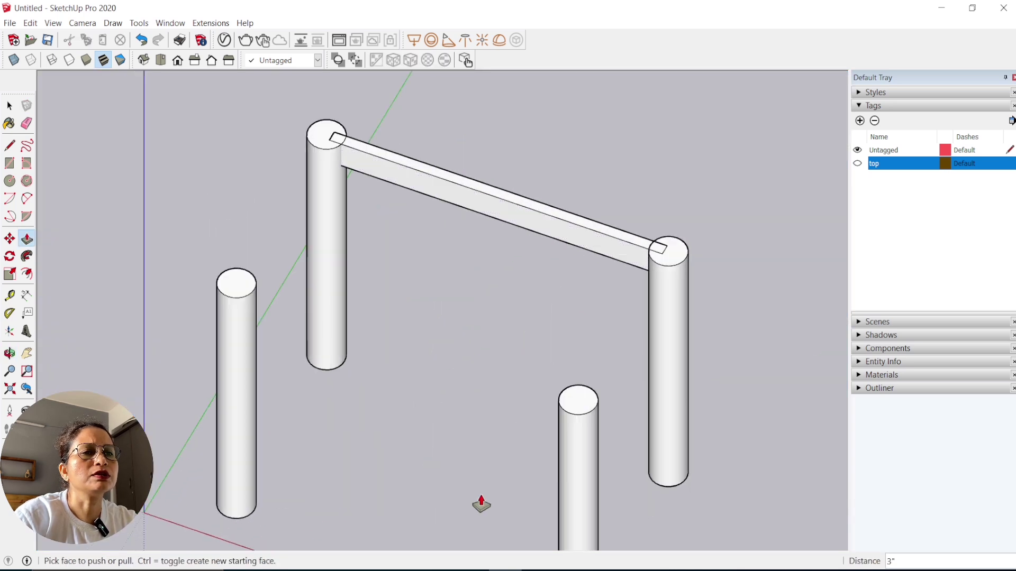
key("space")
middle_click_drag(481, 428, 379, 438)
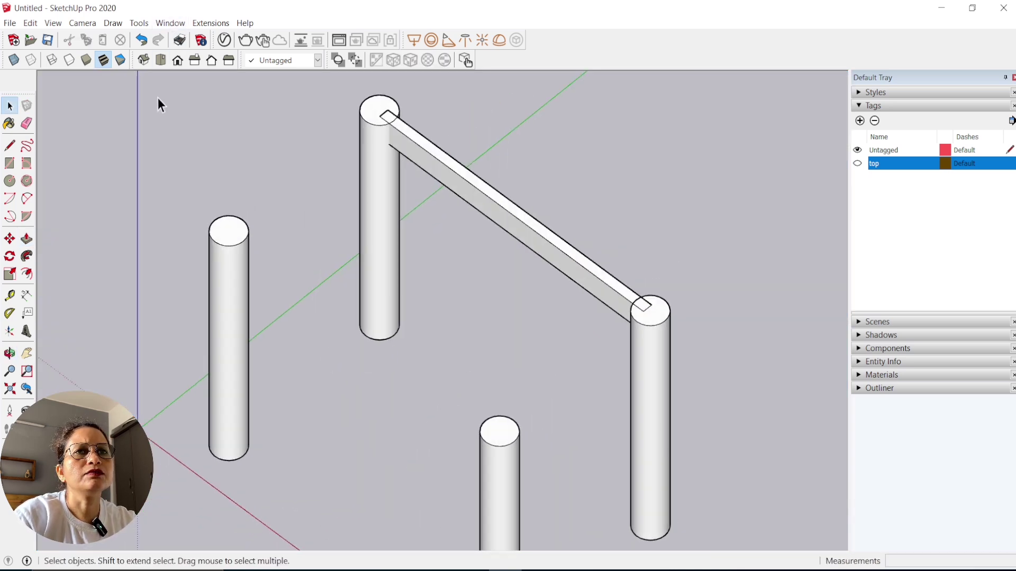
left_click(161, 62)
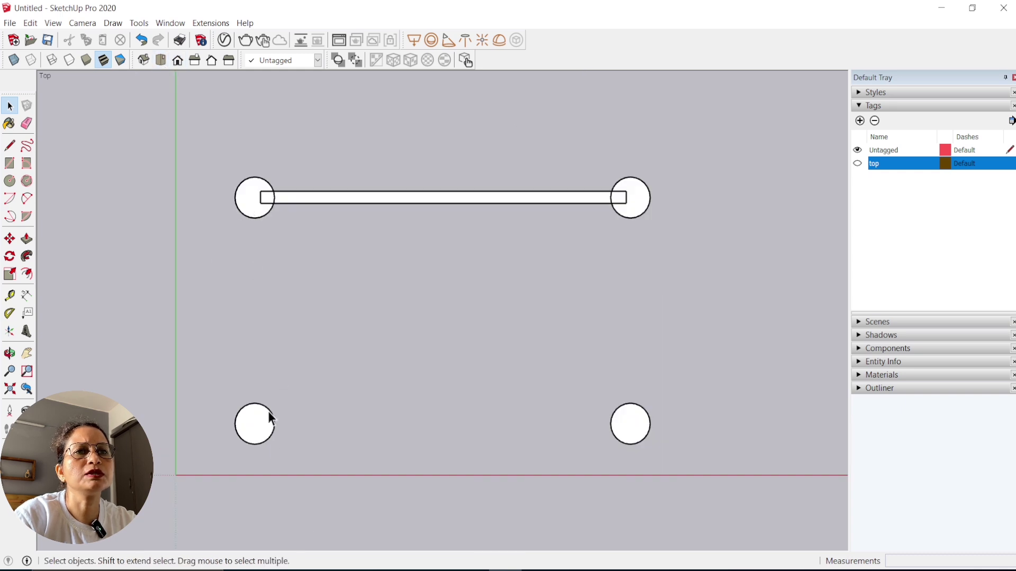
Draw a rectangle between the two left legs and push it down 3 inches
left_click(10, 163)
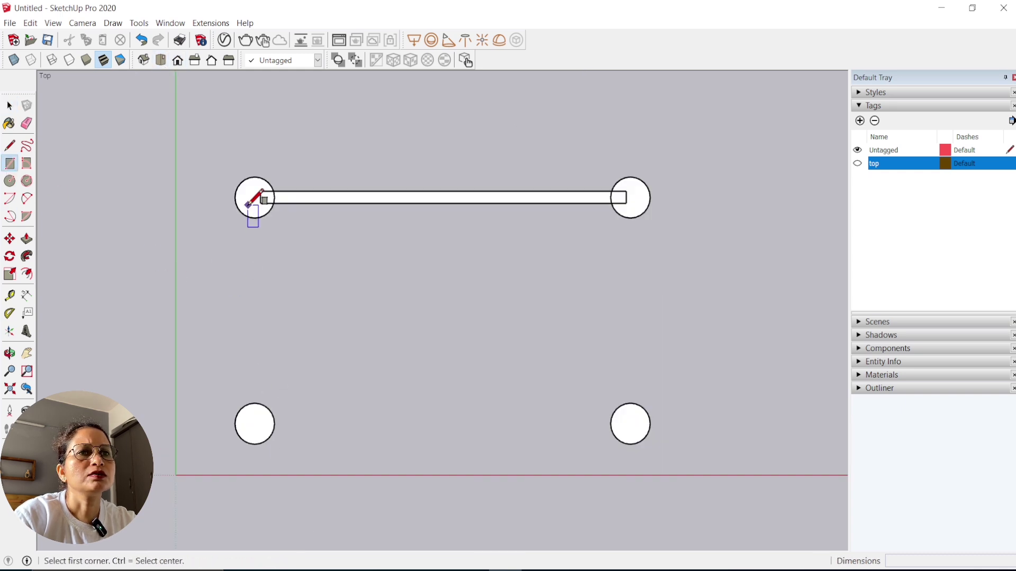
left_click(249, 204)
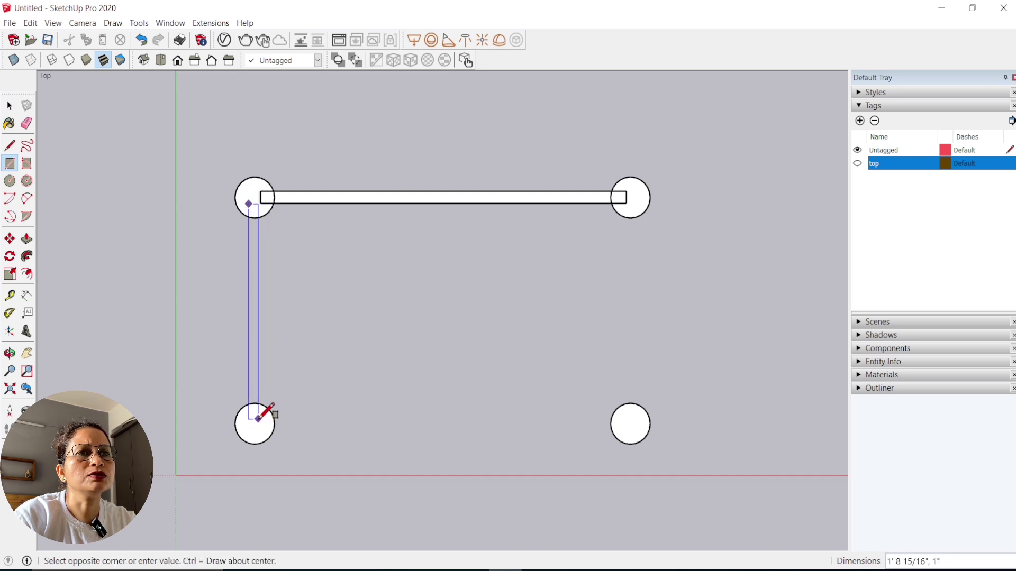
left_click(259, 418)
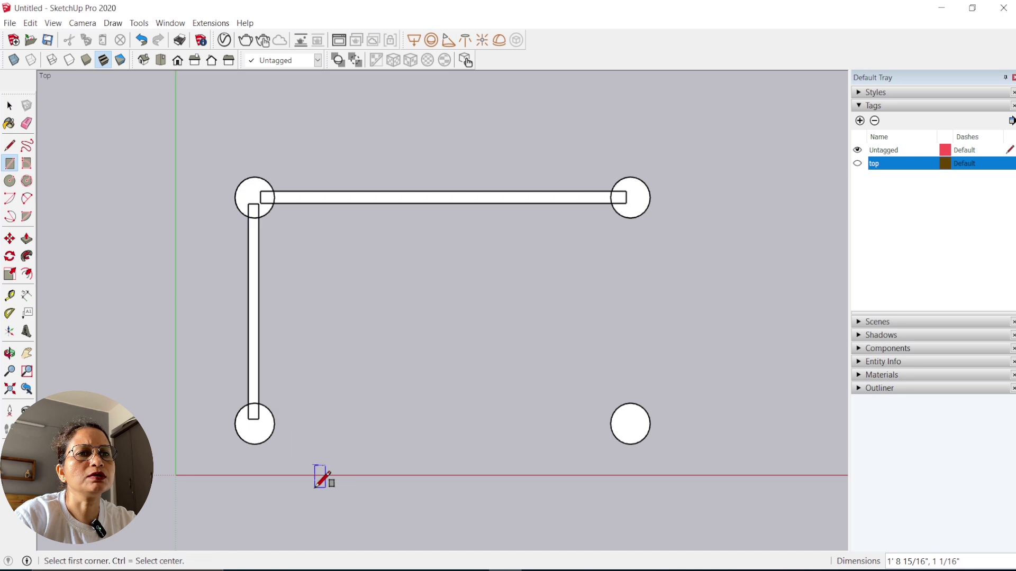
mouse_move(388, 520)
middle_mouse_down()
mouse_move(118, 297)
mouse_move(349, 347)
mouse_move(254, 131)
mouse_move(418, 272)
middle_mouse_up()
scroll(434, 260, "up", 3)
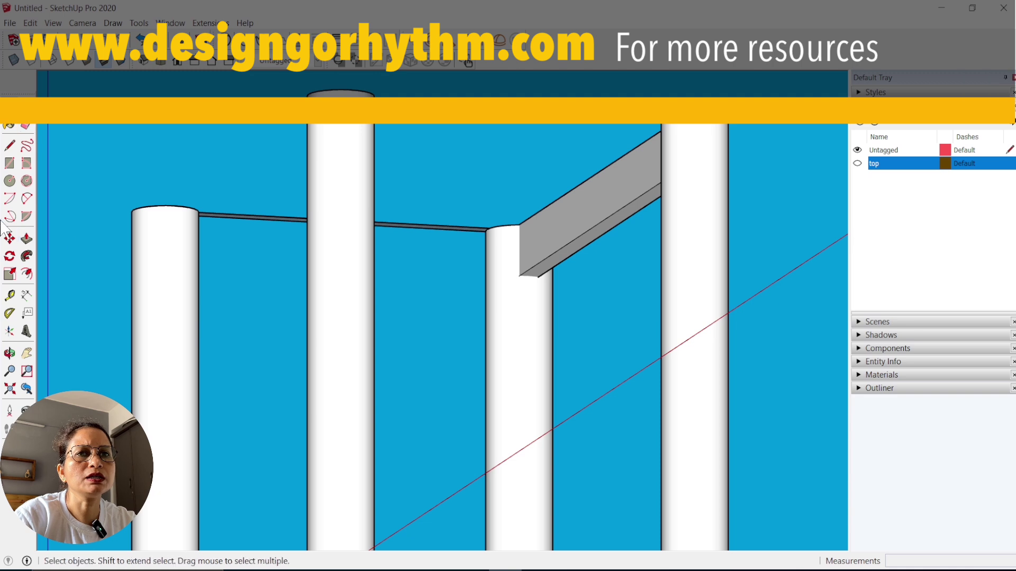
left_click(26, 239)
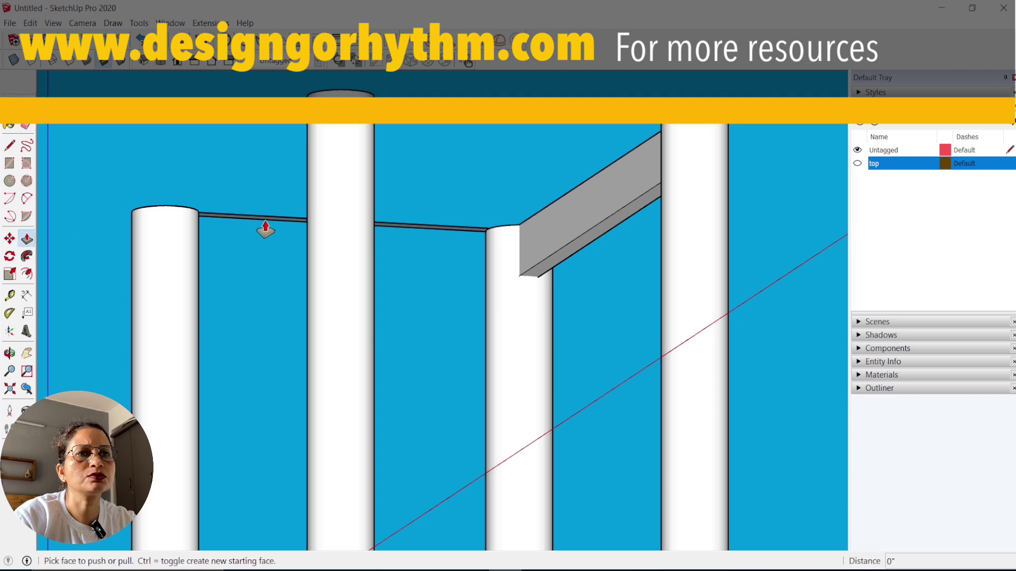
left_click_drag(266, 229, 268, 297)
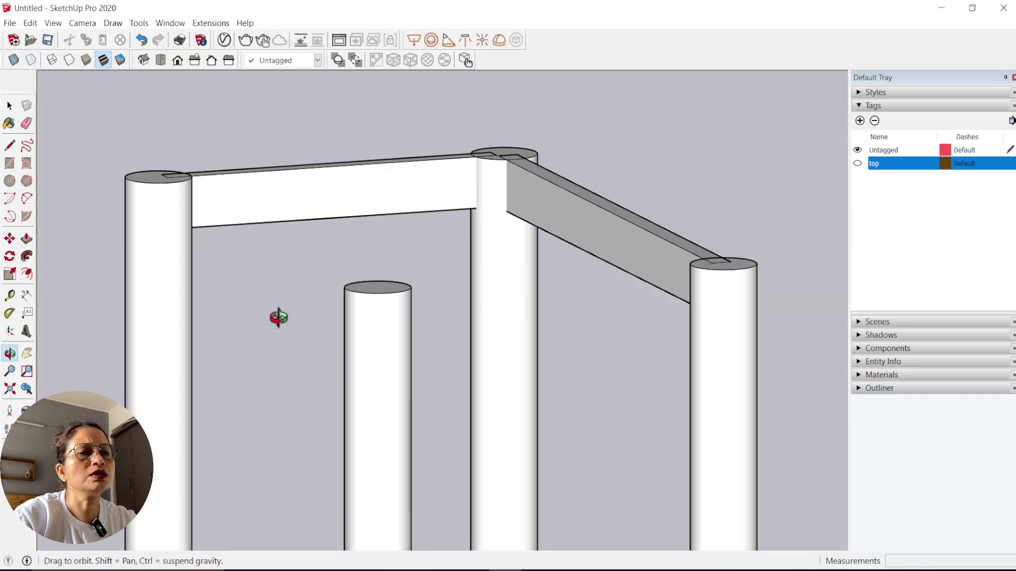
middle_click_drag(272, 313, 377, 458)
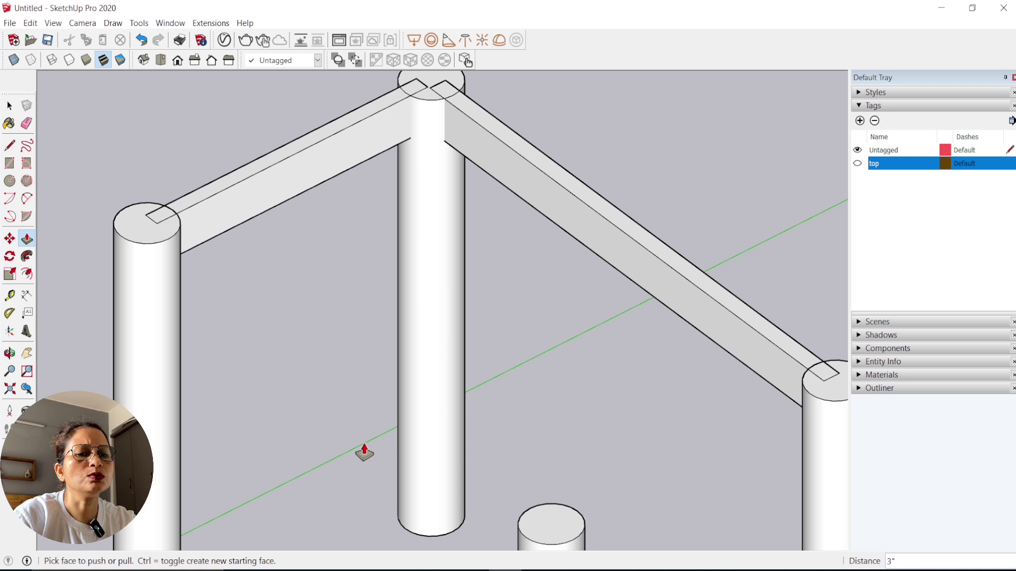
key("space")
Make the short side apron into a group
double_click(257, 201)
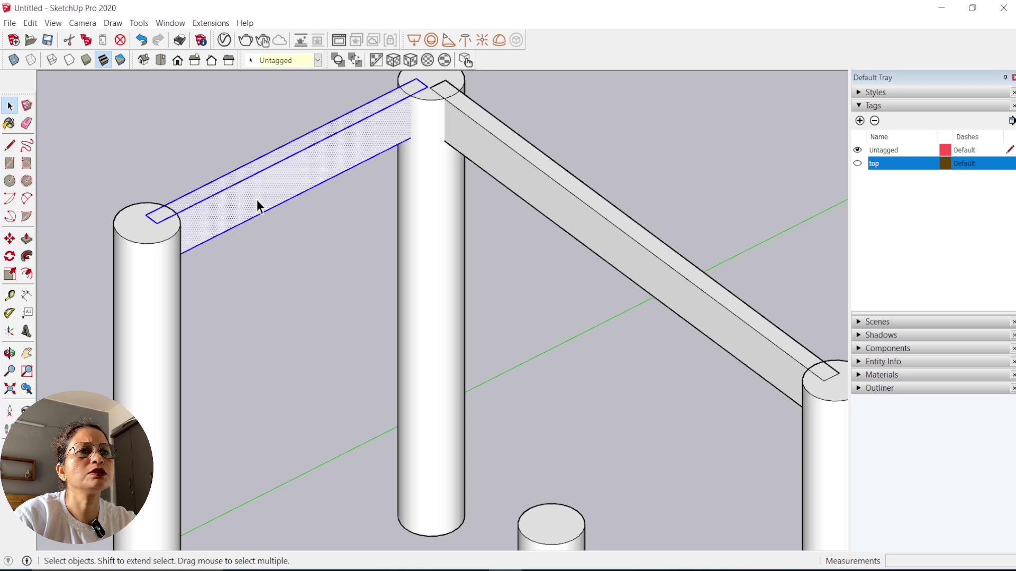
right_click(257, 205)
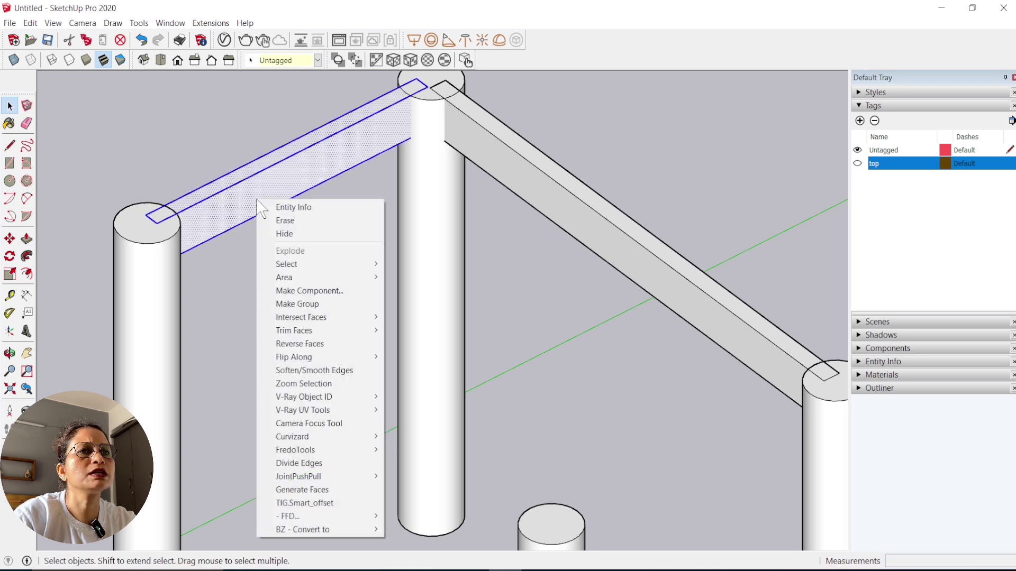
left_click(316, 305)
middle_click_drag(236, 340, 355, 374)
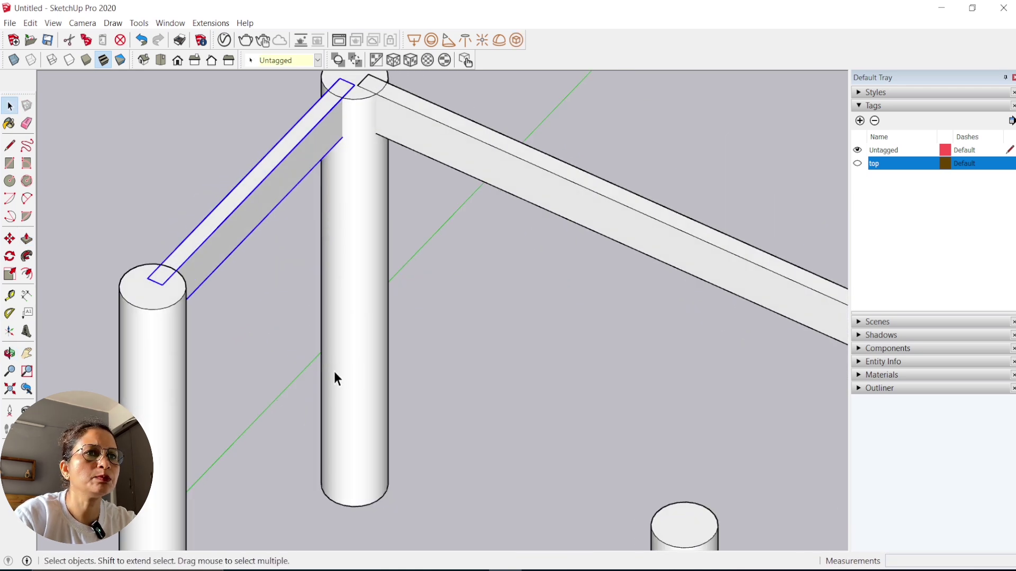
key("Escape")
scroll(285, 346, "down", 3)
scroll(515, 367, "up", 1)
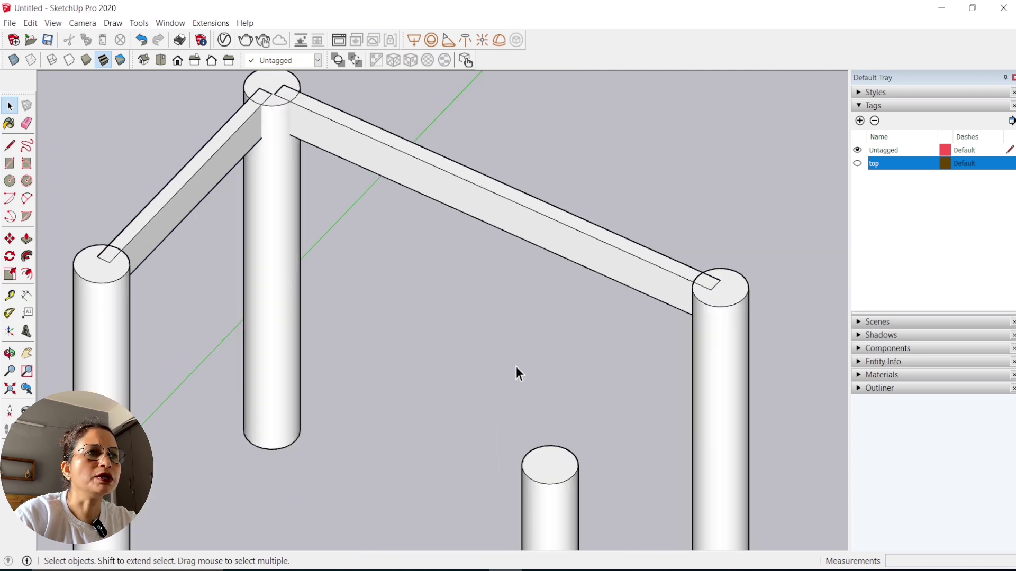
Make the long apron a group as well and return to the top view
triple_click(515, 212)
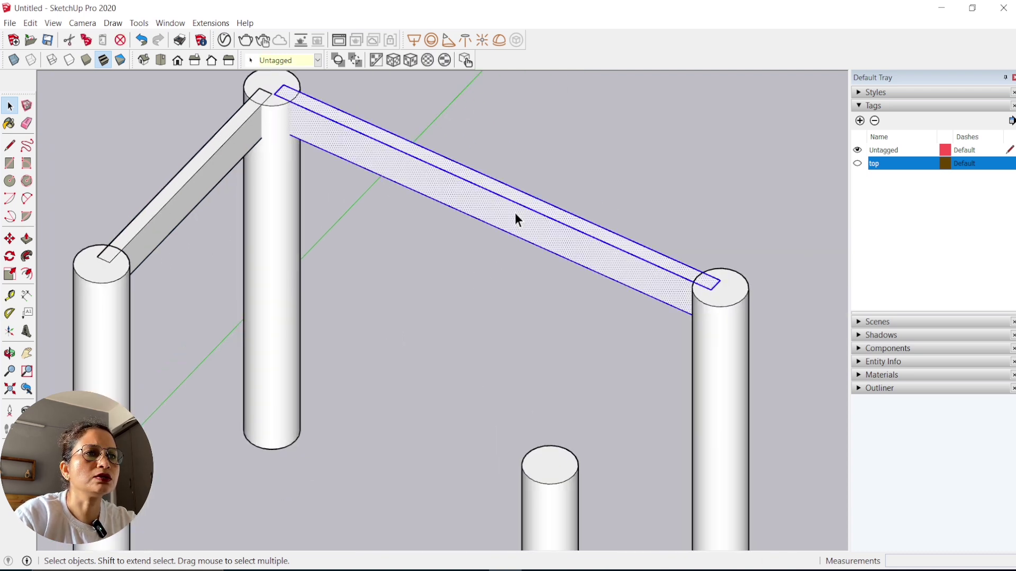
right_click(516, 212)
left_click(559, 317)
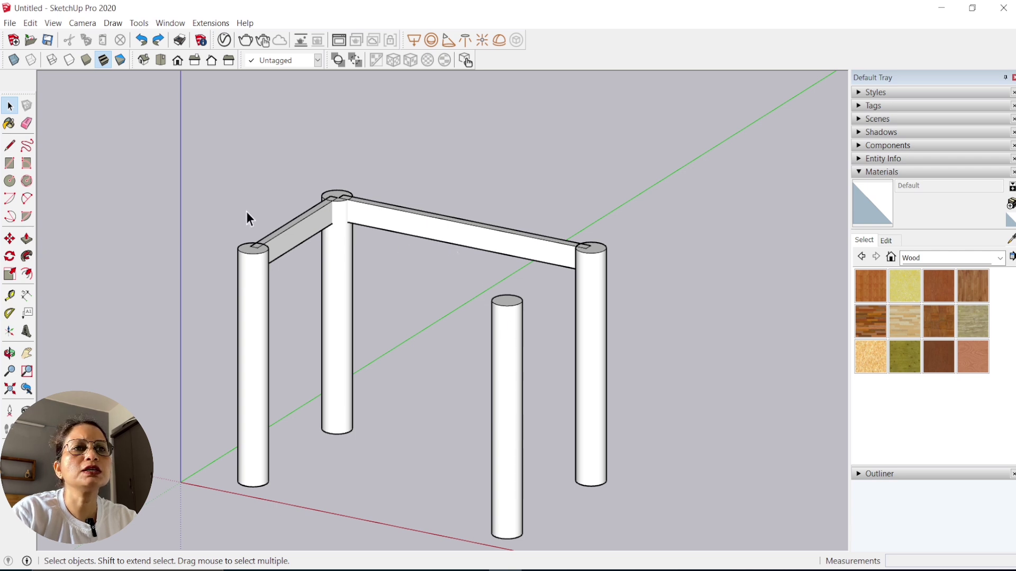
left_click(158, 58)
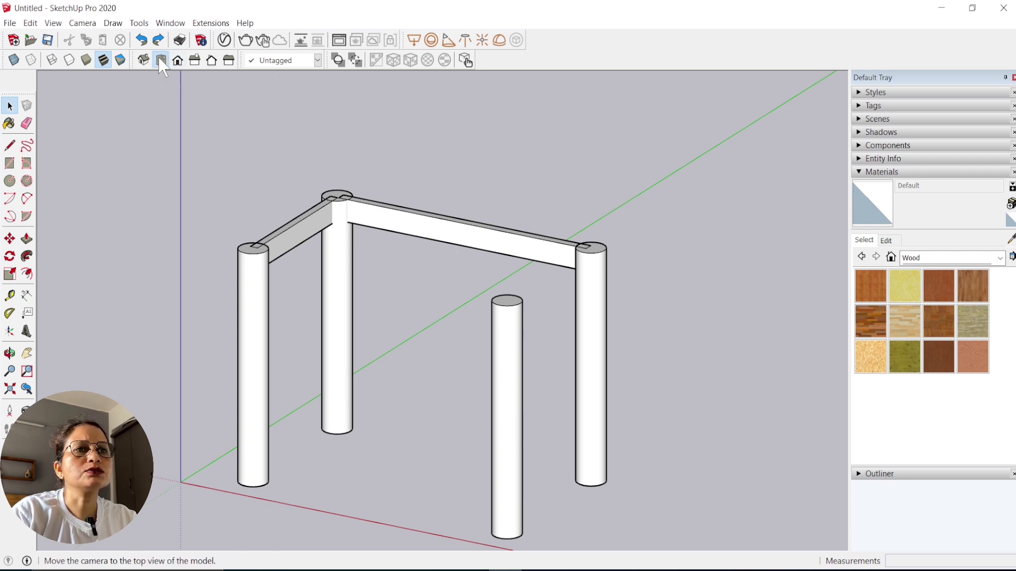
Copy the long upper apron down to sit between the lower legs
left_click(469, 223)
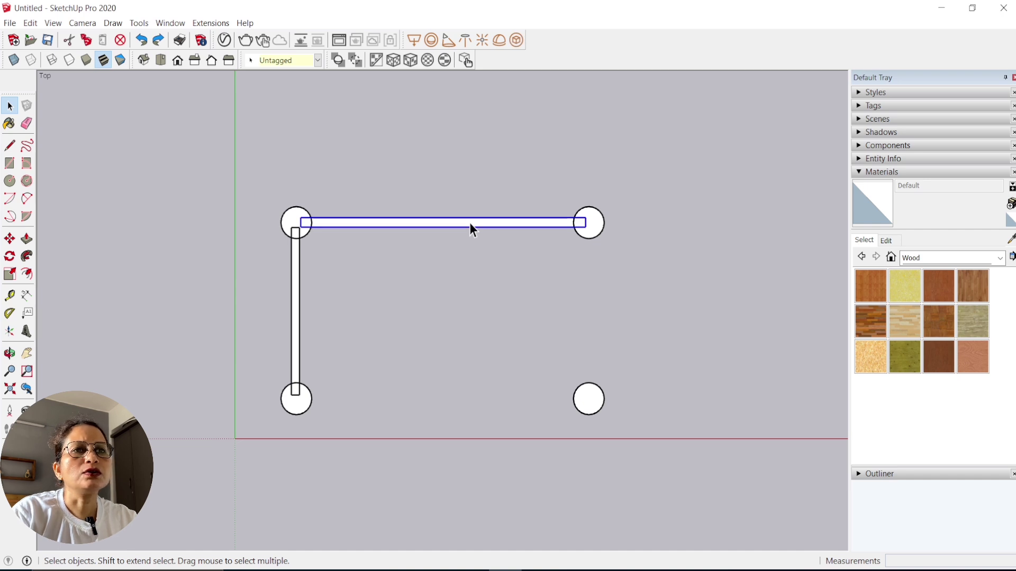
scroll(394, 208, "up", 2)
scroll(396, 241, "up", 1)
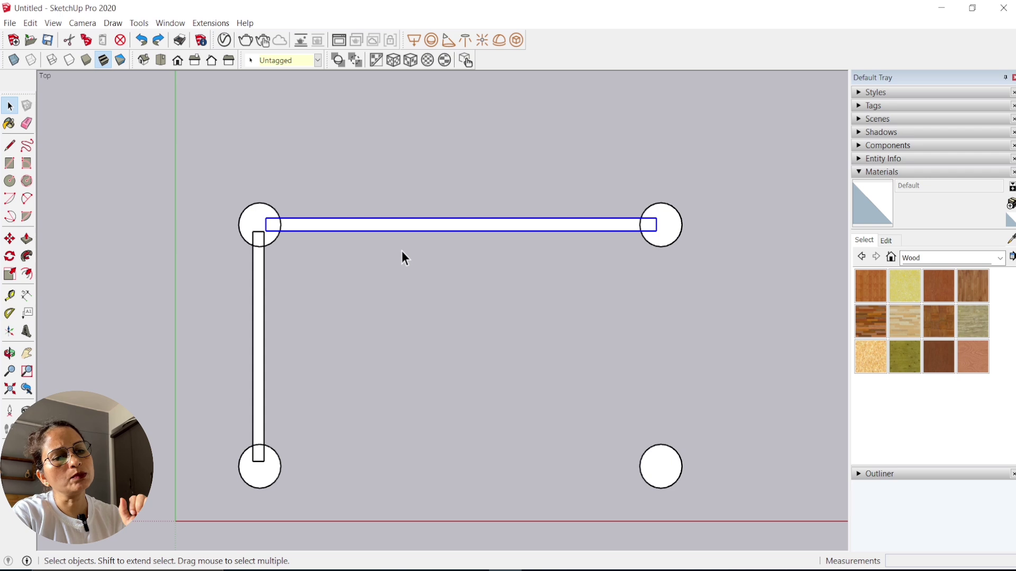
key("m")
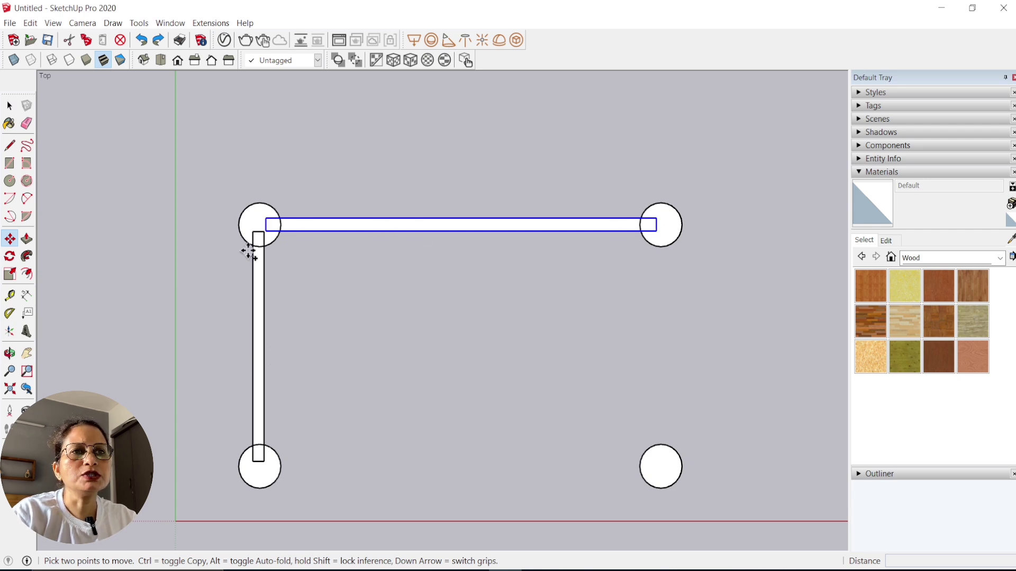
key("ctrl")
left_click(238, 224)
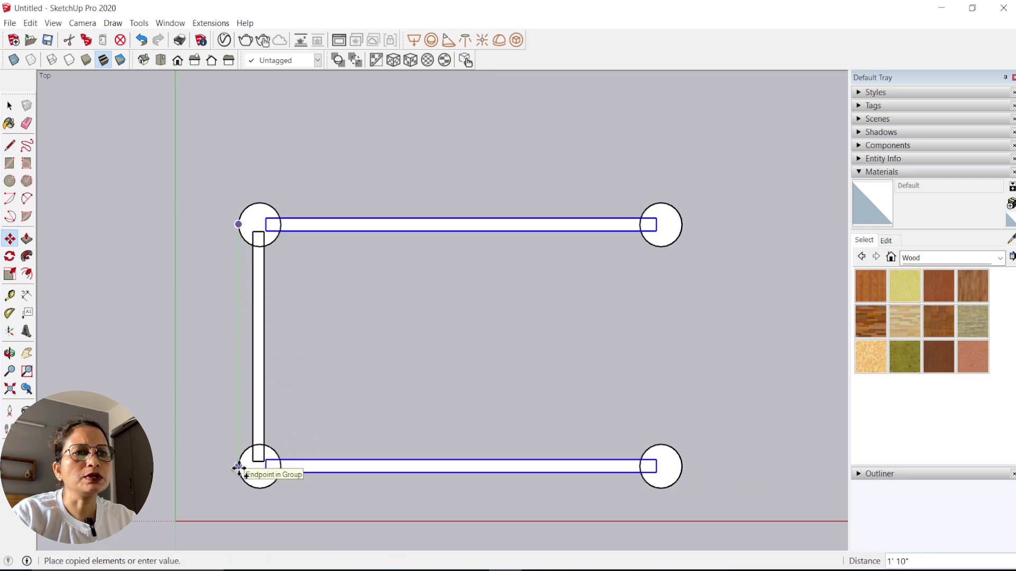
left_click(239, 468)
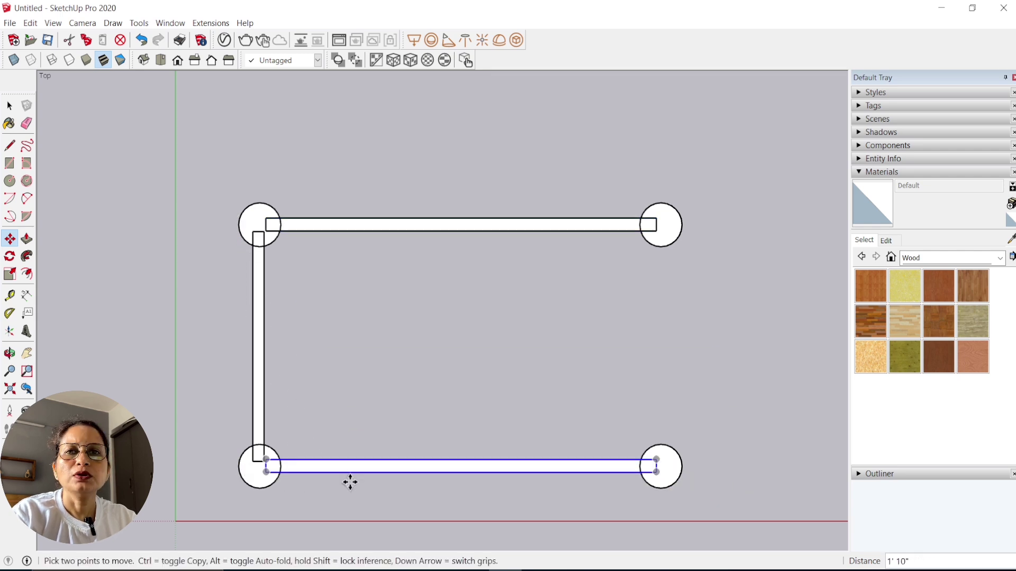
key("space")
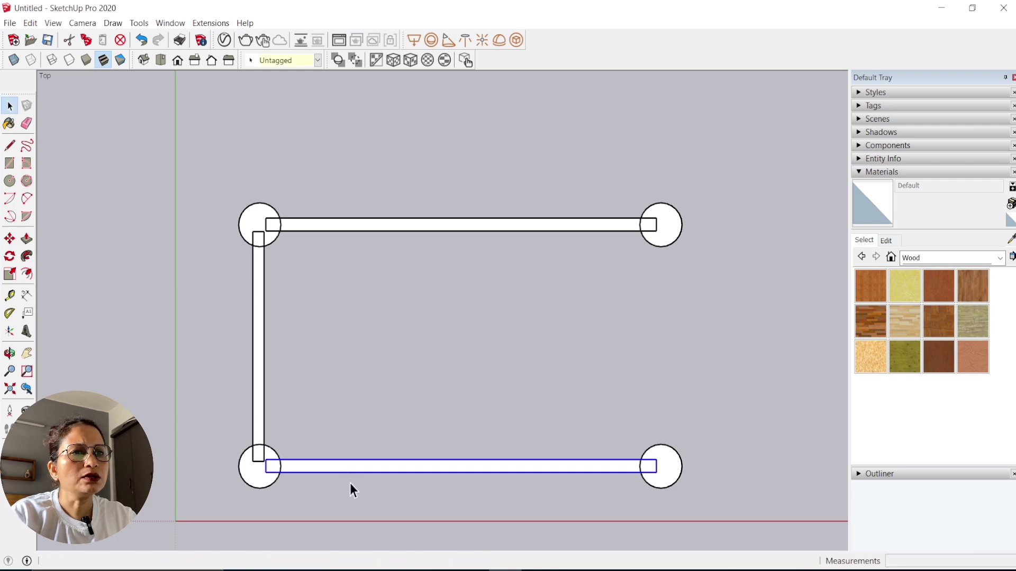
Copy the left apron over to the top-right leg and orbit into perspective
left_click(261, 370)
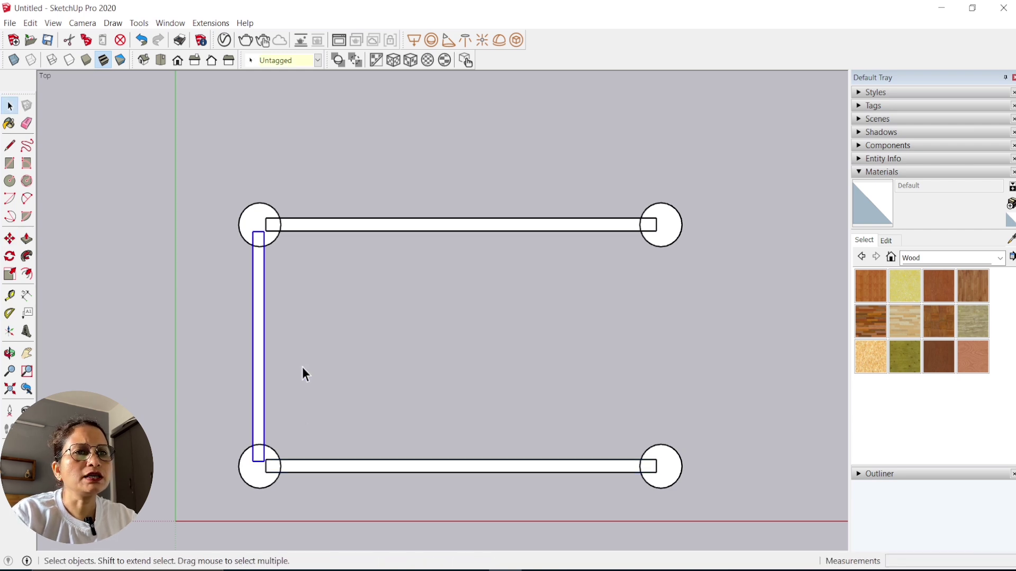
key("m")
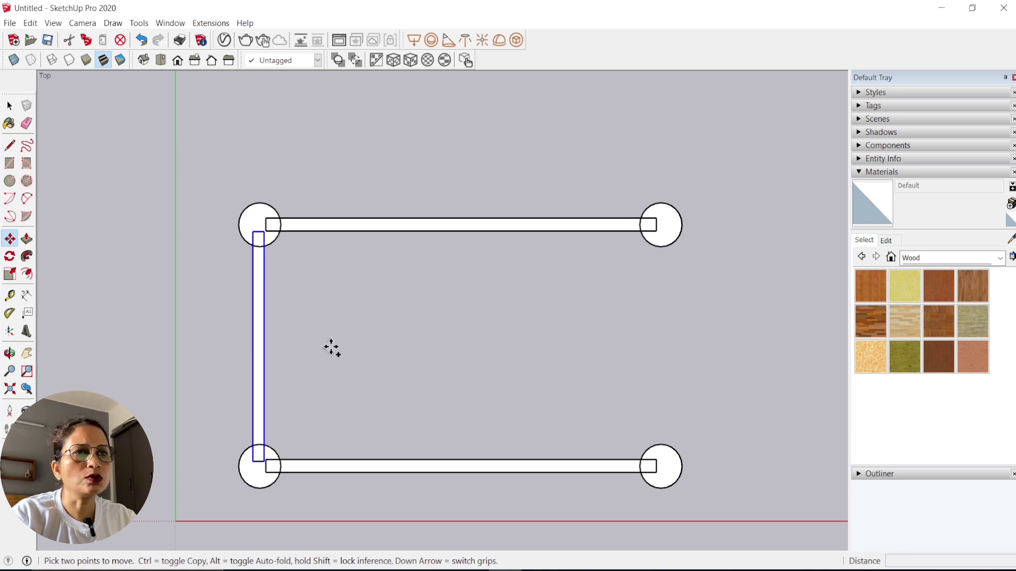
left_click(260, 203, "ctrl")
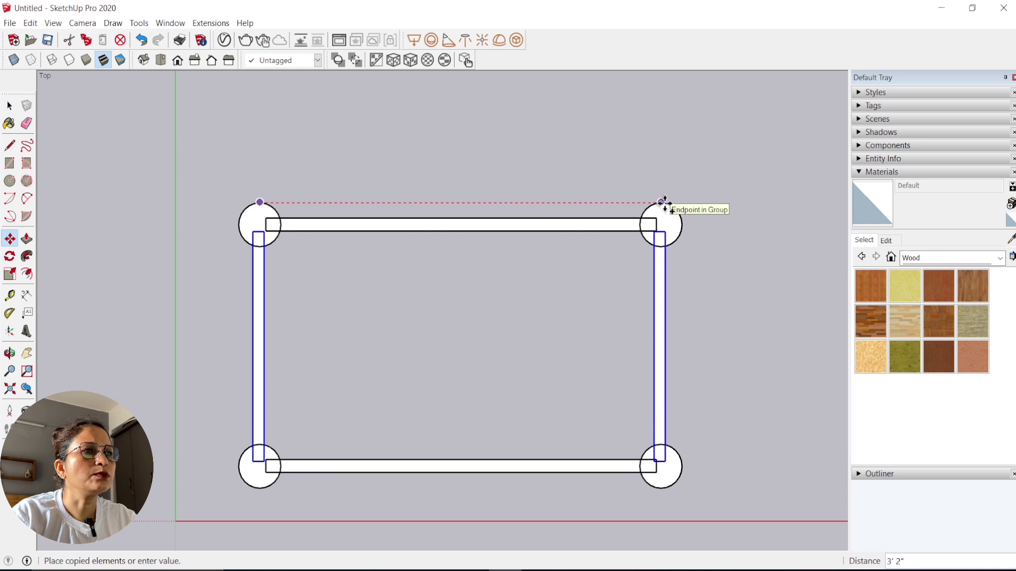
left_click(665, 202)
mouse_move(665, 204)
middle_mouse_down()
mouse_move(601, 399)
mouse_move(539, 188)
middle_mouse_up()
mouse_move(418, 420)
middle_mouse_down()
mouse_move(391, 385)
mouse_move(389, 427)
mouse_move(396, 342)
middle_mouse_up()
left_click(418, 389)
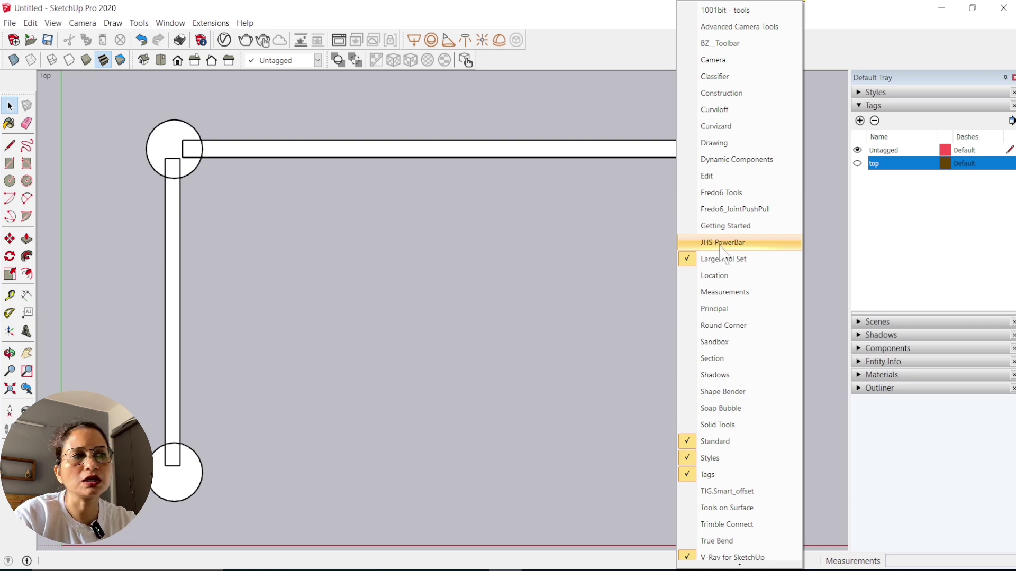
Turn on the JHS PowerBar toolbar and select the back apron
left_click(723, 244)
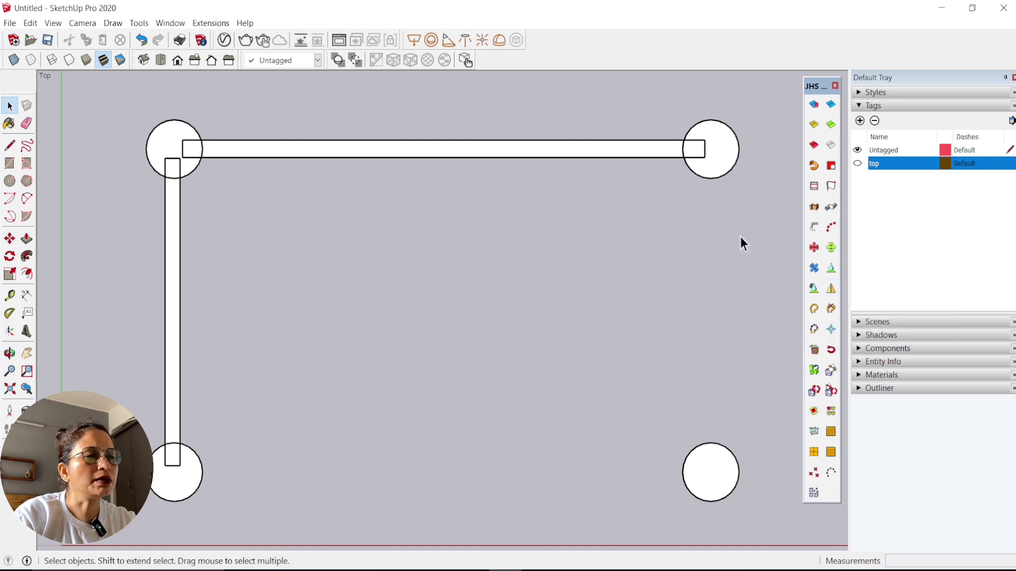
left_click(551, 152)
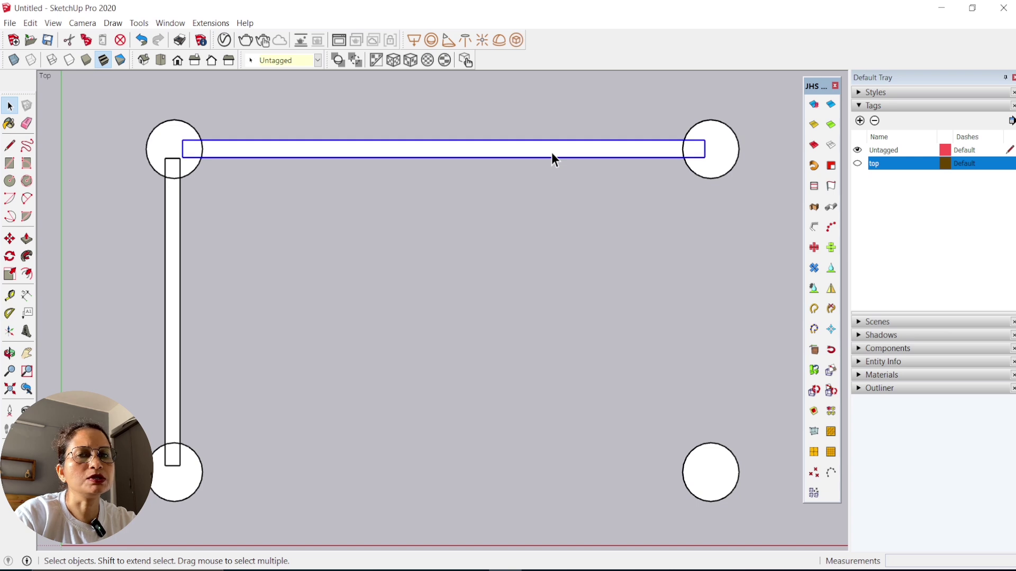
Mirror the back apron across the frame's midline using the JHS PowerBar Mirror tool
left_click(831, 289)
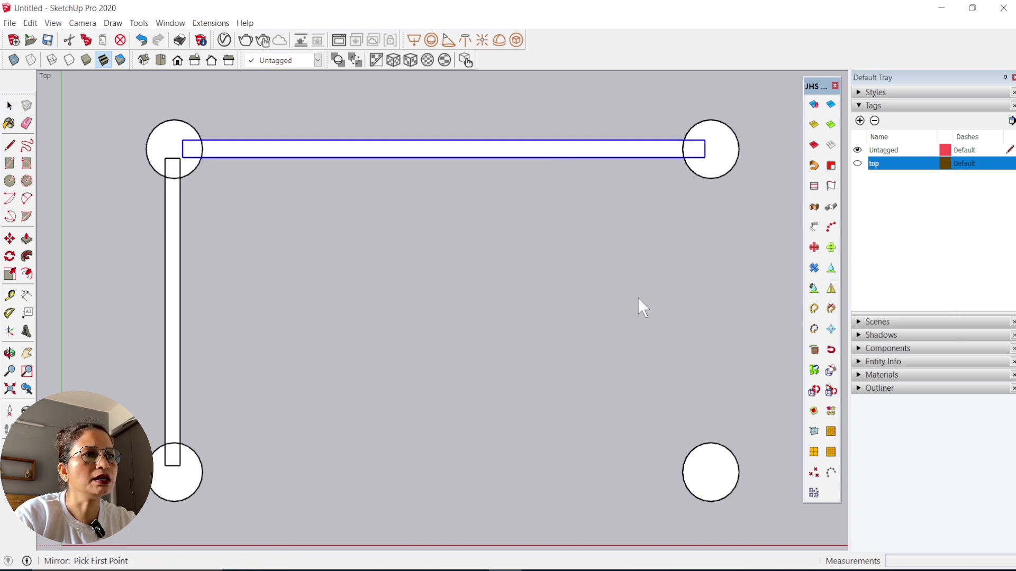
left_click(180, 312)
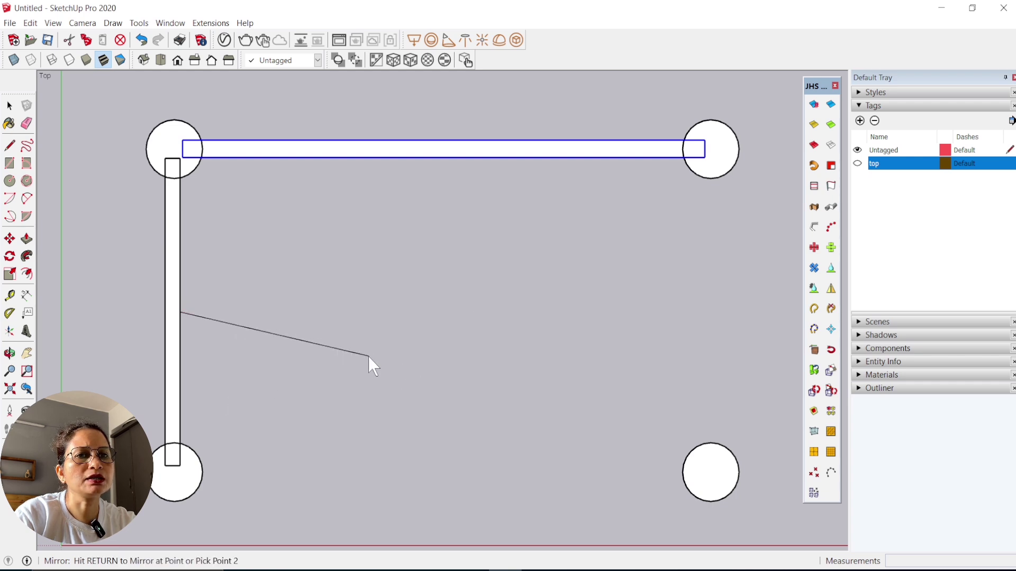
left_click(632, 312)
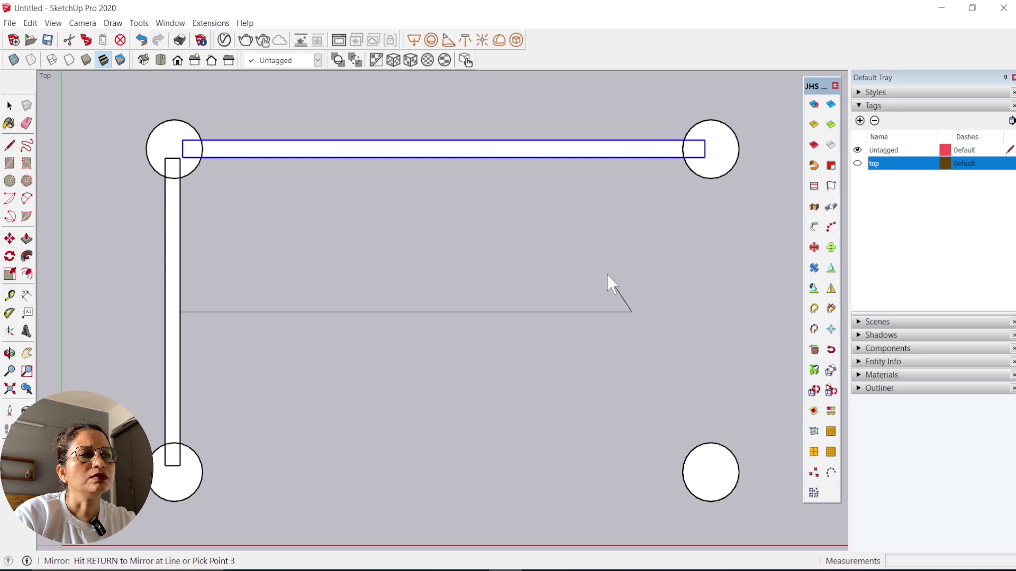
middle_click_drag(571, 417, 562, 254)
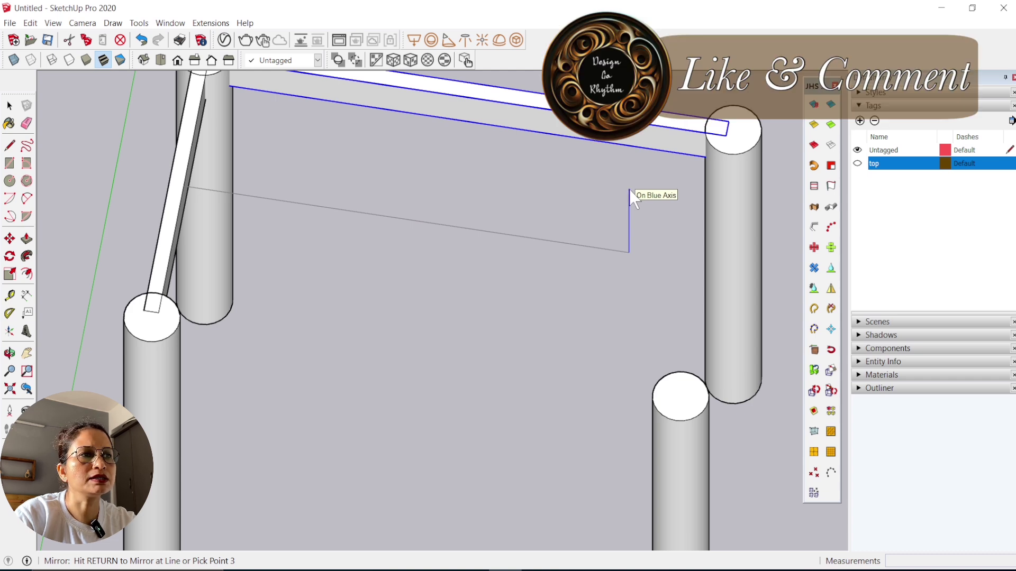
left_click(630, 191)
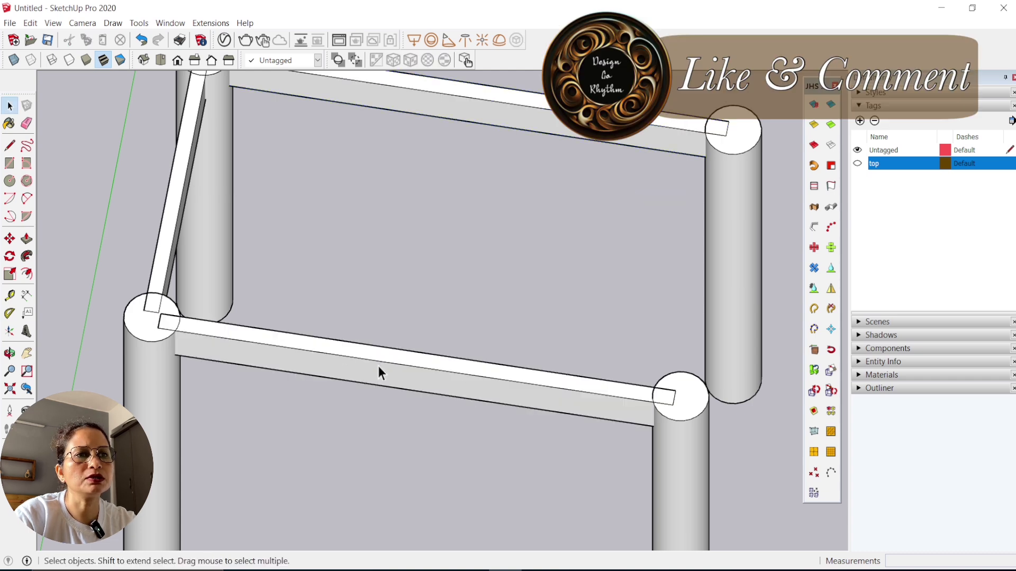
mouse_move(341, 438)
middle_mouse_down()
mouse_move(370, 430)
mouse_move(246, 367)
middle_mouse_up()
Select the left apron and pick two mirror points along the centre line
left_click(211, 259)
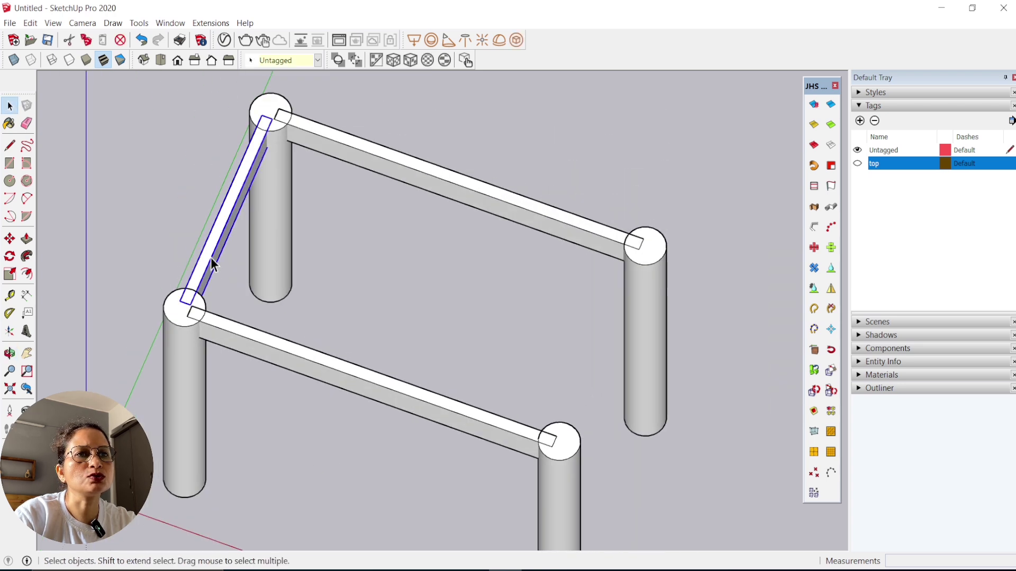
left_click(830, 288)
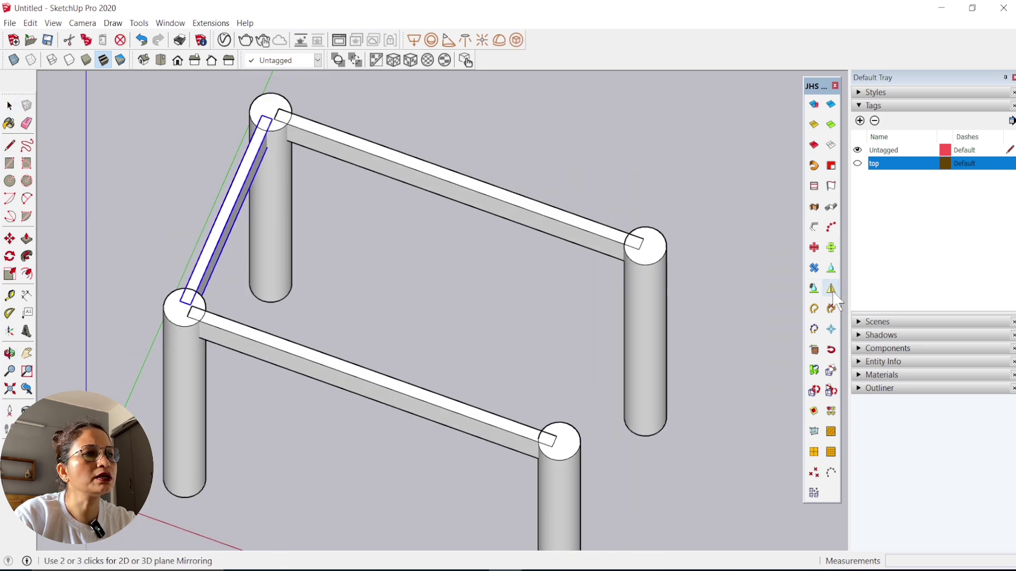
left_click(374, 369)
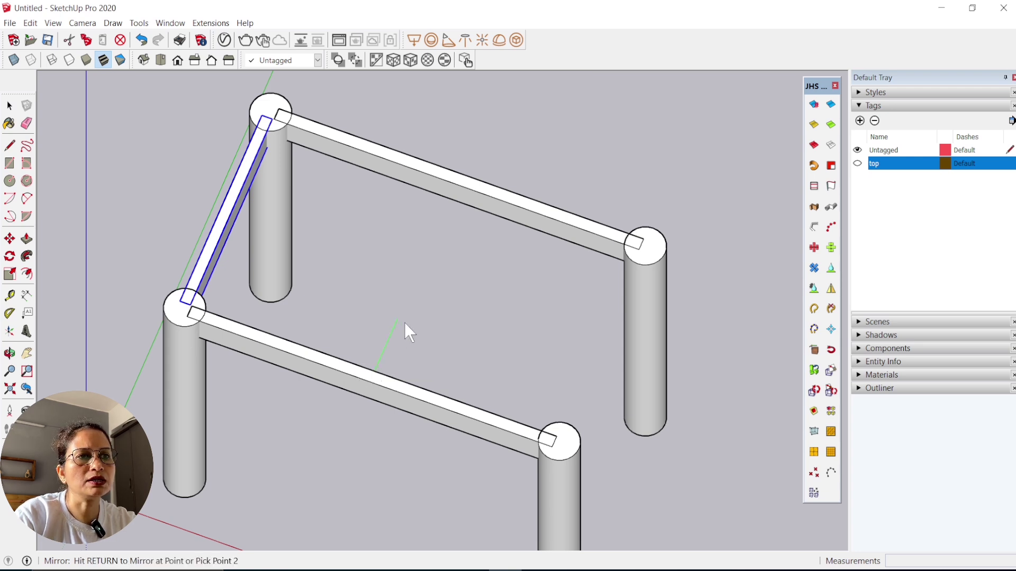
left_click(417, 265)
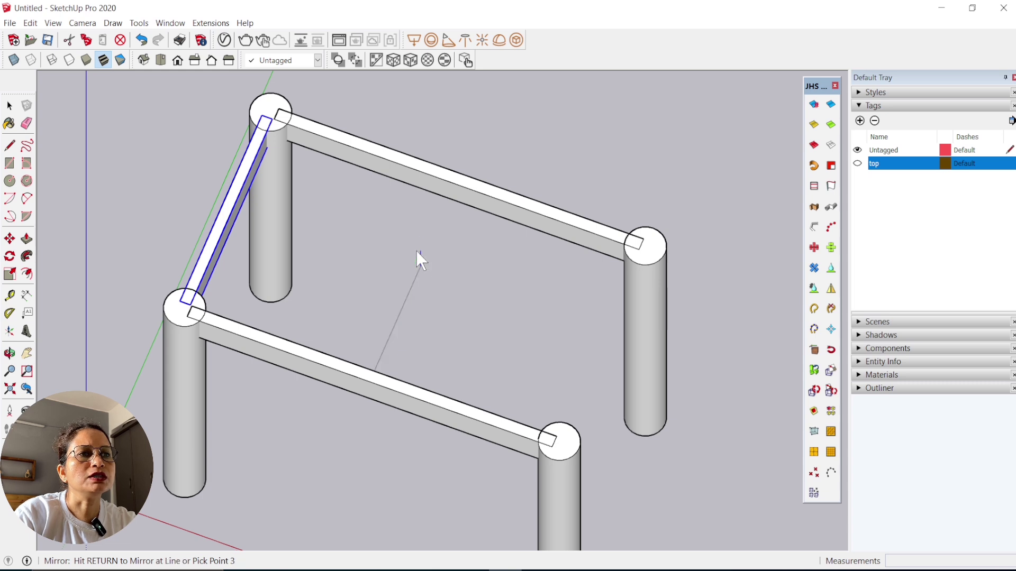
Complete the left apron mirror onto the right legs with a third point
left_click(416, 199)
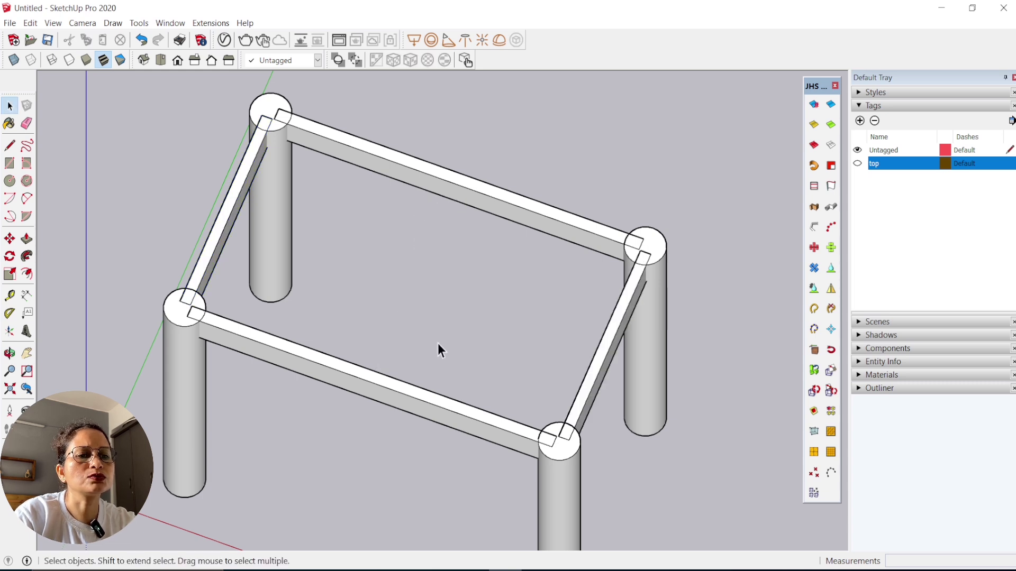
mouse_move(383, 438)
middle_mouse_down()
mouse_move(302, 259)
mouse_move(390, 217)
mouse_move(359, 318)
mouse_move(240, 289)
middle_mouse_up()
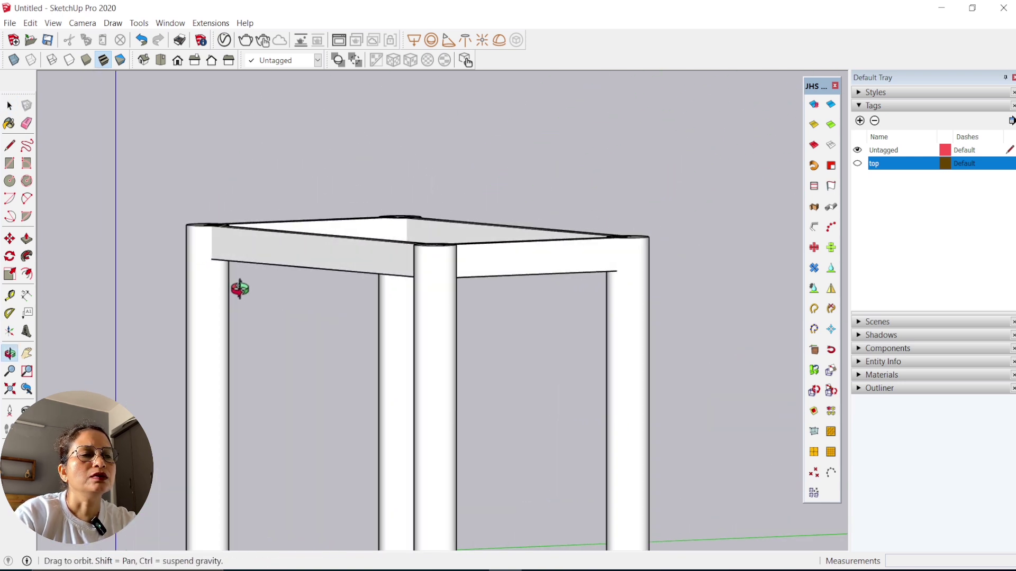
middle_click_drag(327, 408, 468, 458)
scroll(442, 213, "down", 3)
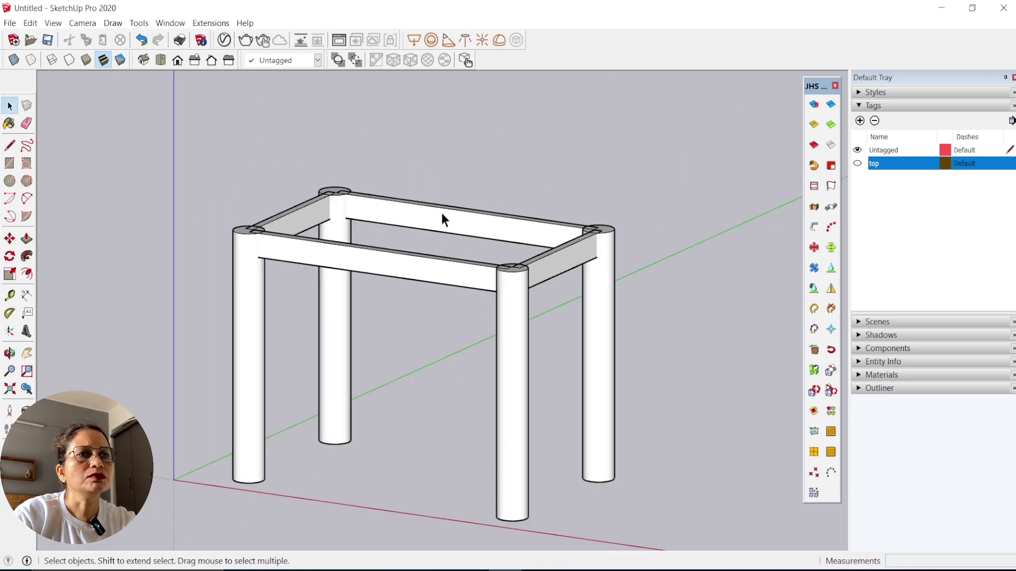
middle_click_drag(392, 316, 373, 355)
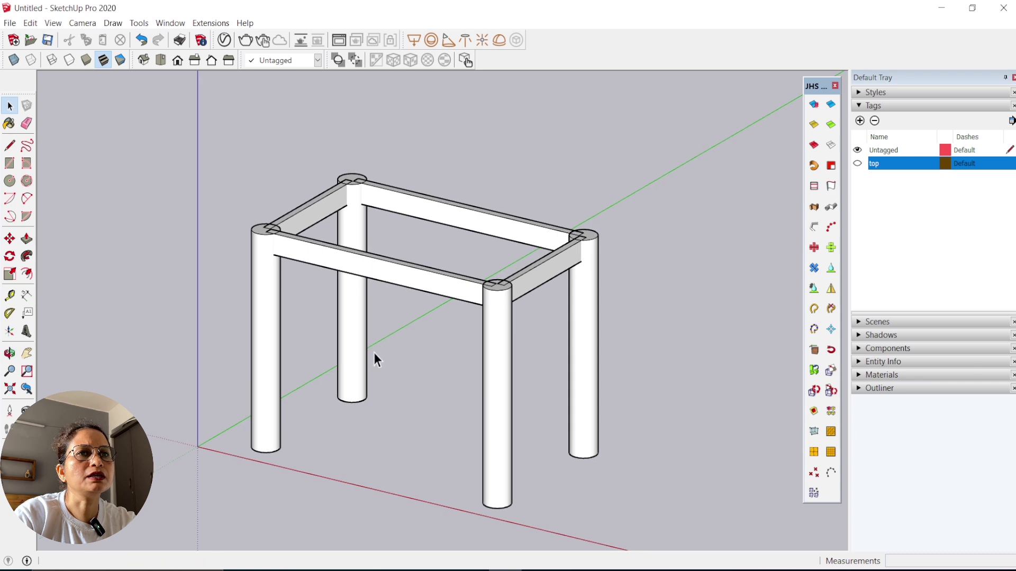
Unhide the 'top' tag to show the rounded tabletop again
left_click(858, 164)
mouse_move(564, 442)
middle_mouse_down()
mouse_move(565, 297)
mouse_move(181, 343)
mouse_move(603, 379)
middle_mouse_up()
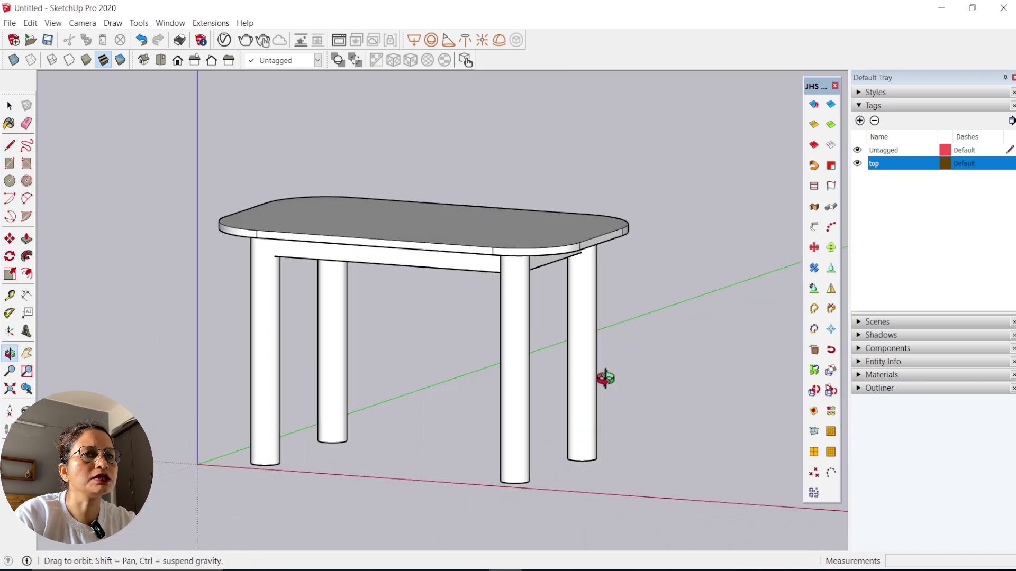
scroll(246, 418, "up", 1)
scroll(249, 417, "up", 1)
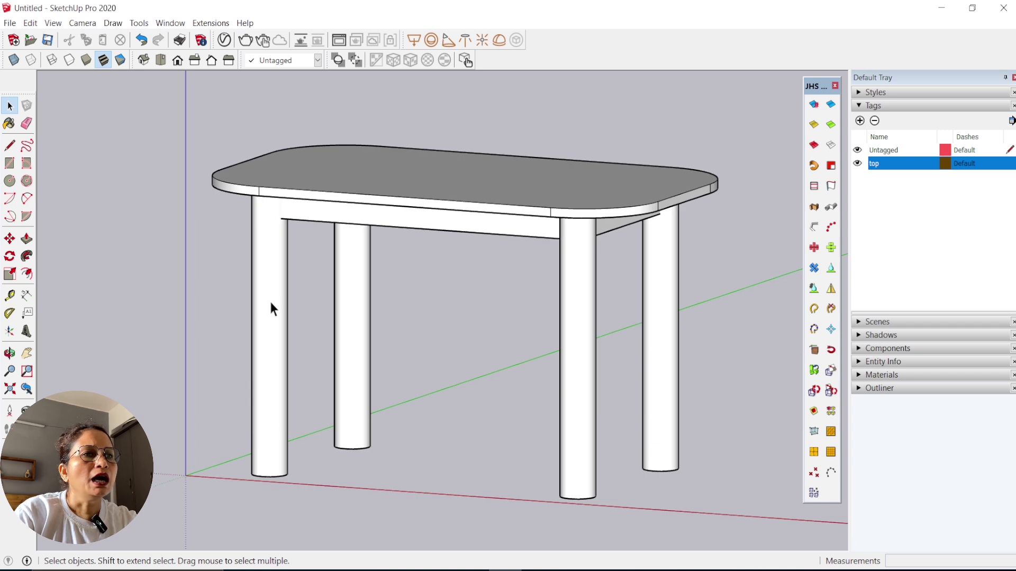
left_click(282, 335)
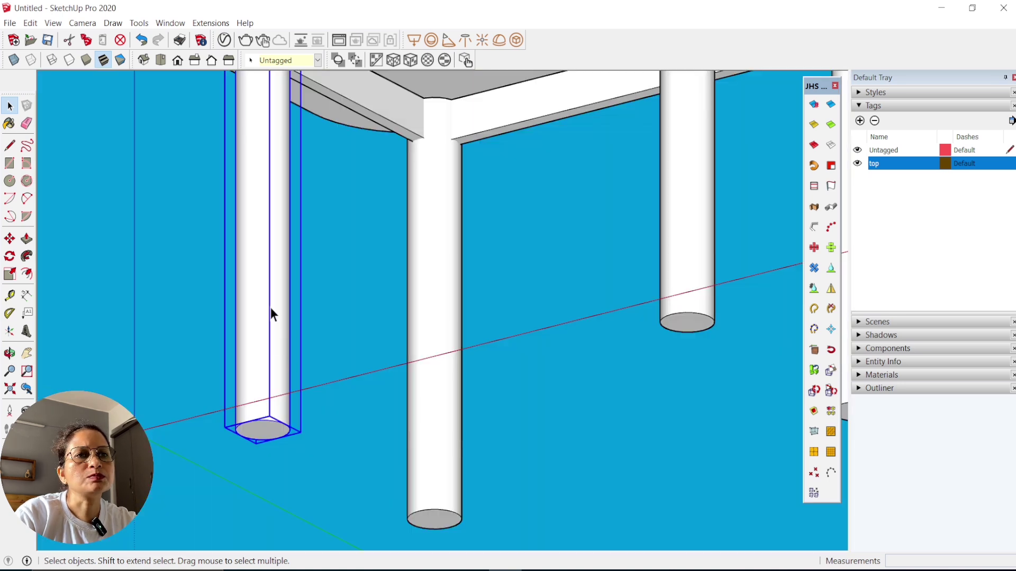
Scale the front-left leg's bottom circle uniformly to 0.38 so the leg tapers
middle_click_drag(100, 316, 271, 307)
double_click(259, 302)
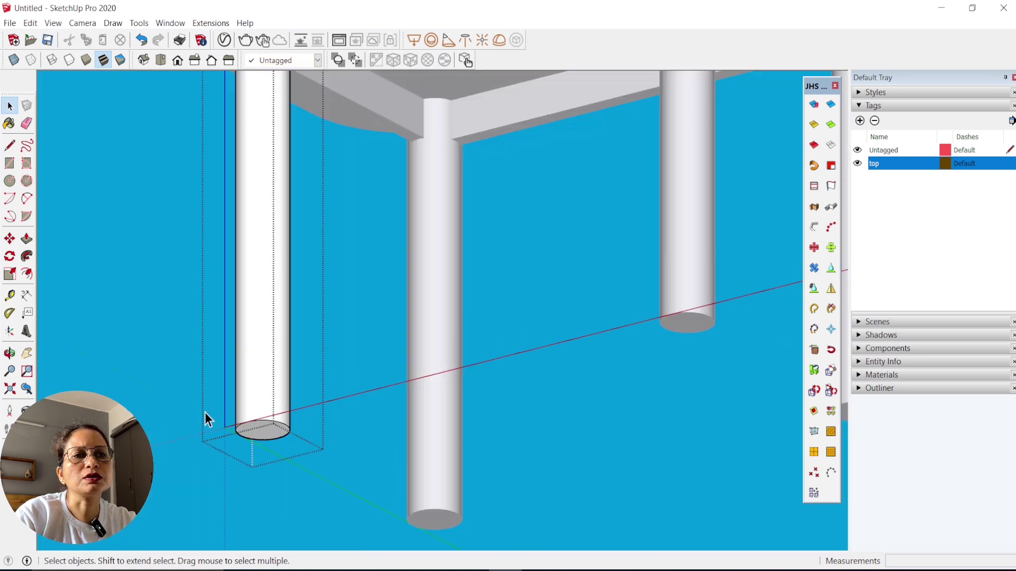
left_click(262, 430)
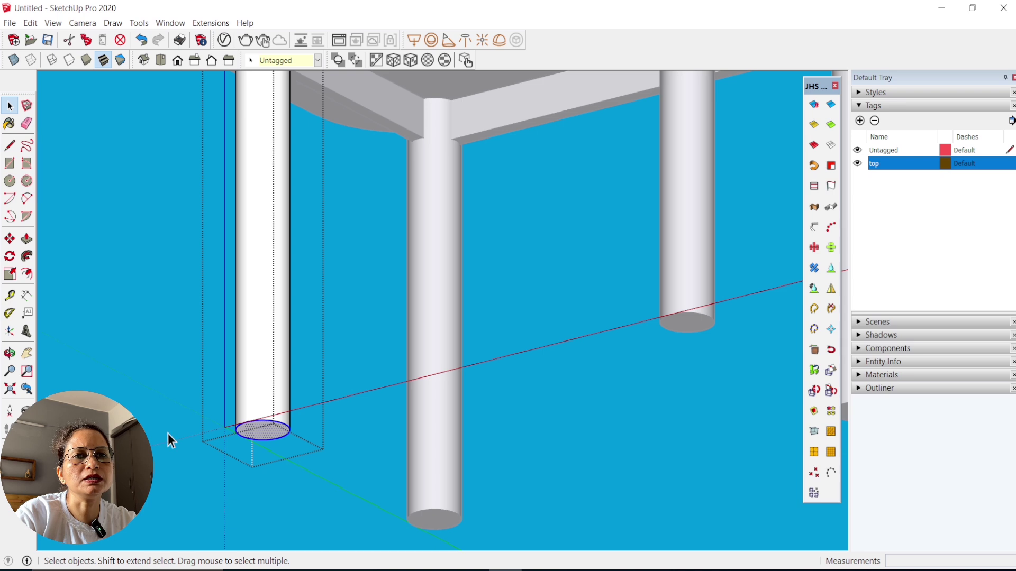
left_click(10, 274)
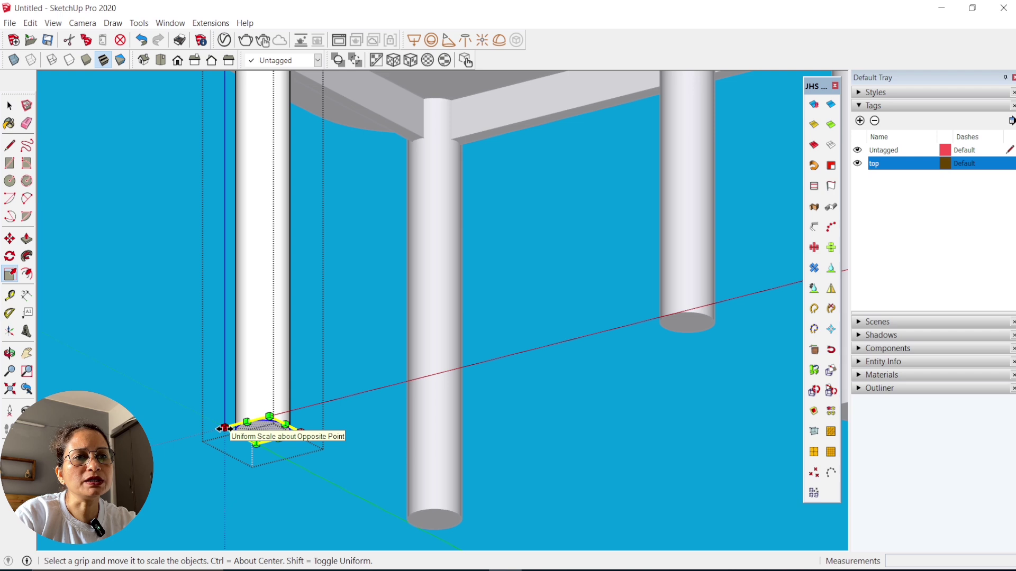
left_click_drag(225, 427, 249, 438)
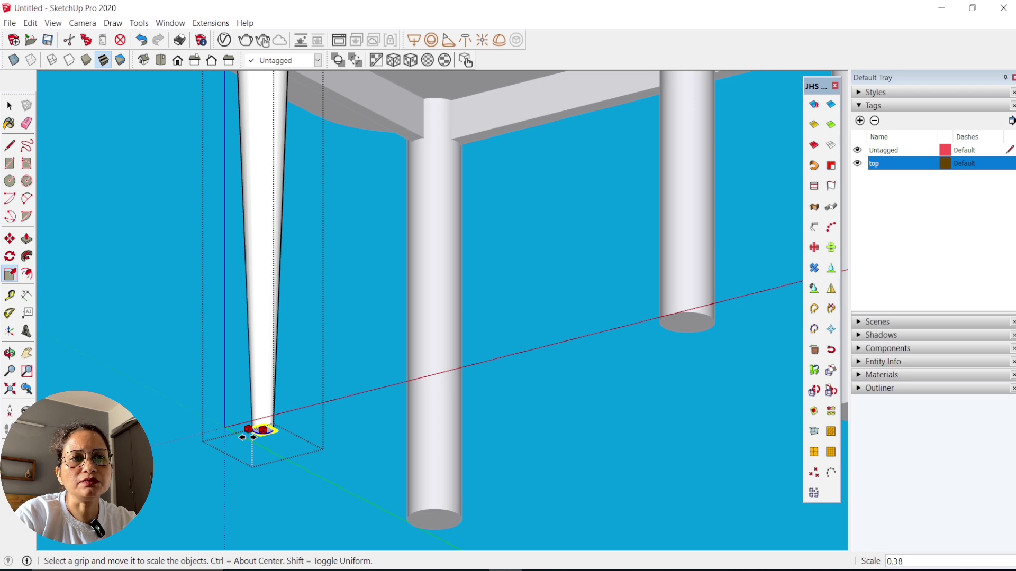
left_click(248, 437)
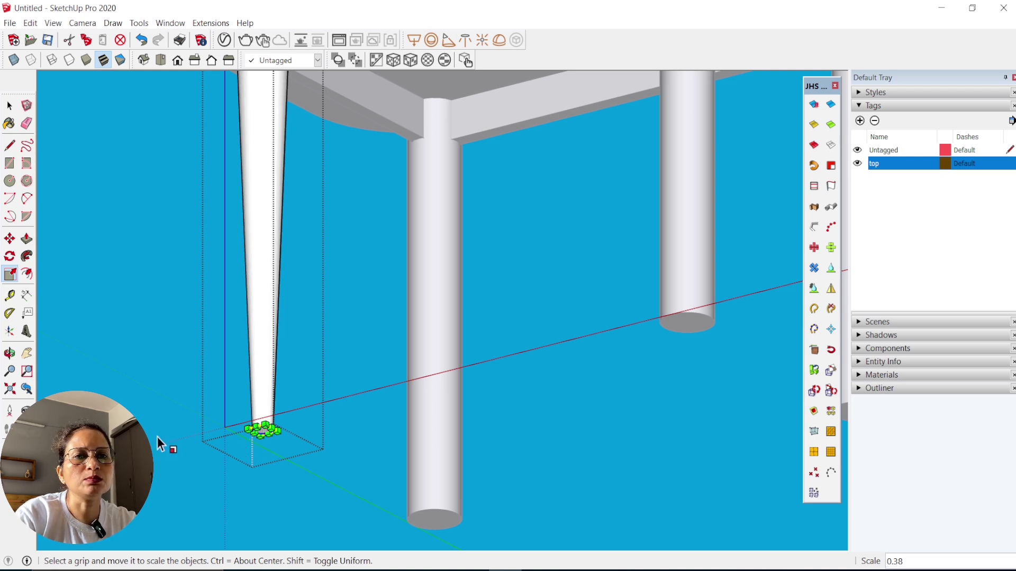
left_click(127, 397)
left_click(10, 106)
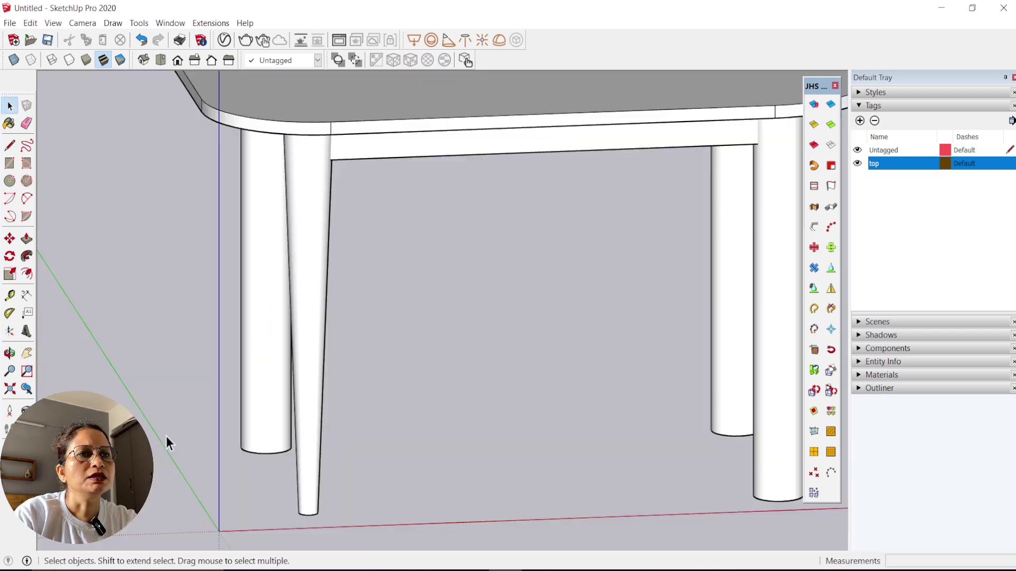
scroll(166, 443, "down", 10)
mouse_move(301, 480)
middle_mouse_down()
mouse_move(187, 481)
mouse_move(313, 415)
middle_mouse_up()
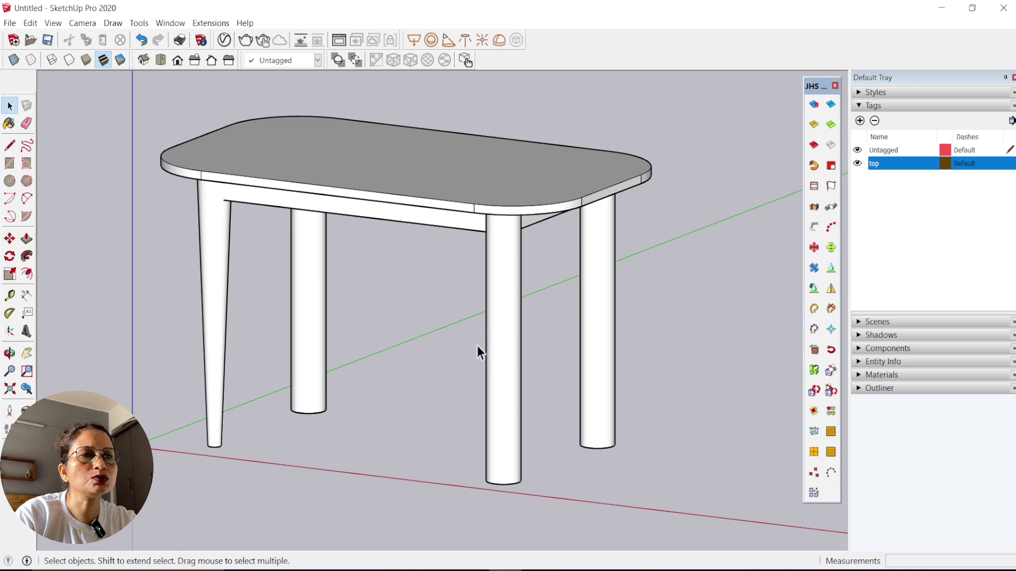
Delete the front-right, back-right and round back legs, keeping only the tapered leg
left_click(501, 338)
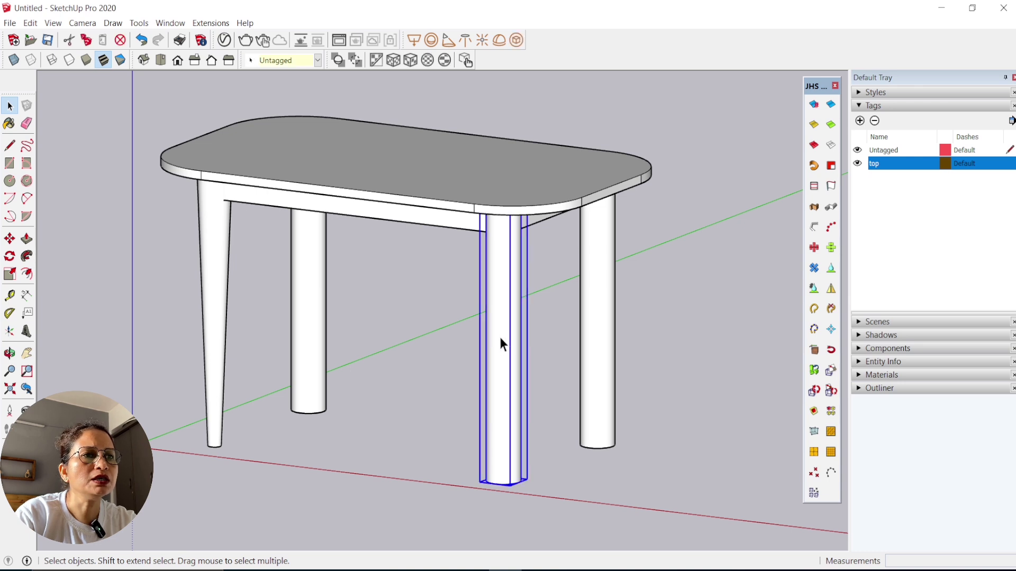
key("Delete")
left_click(595, 333)
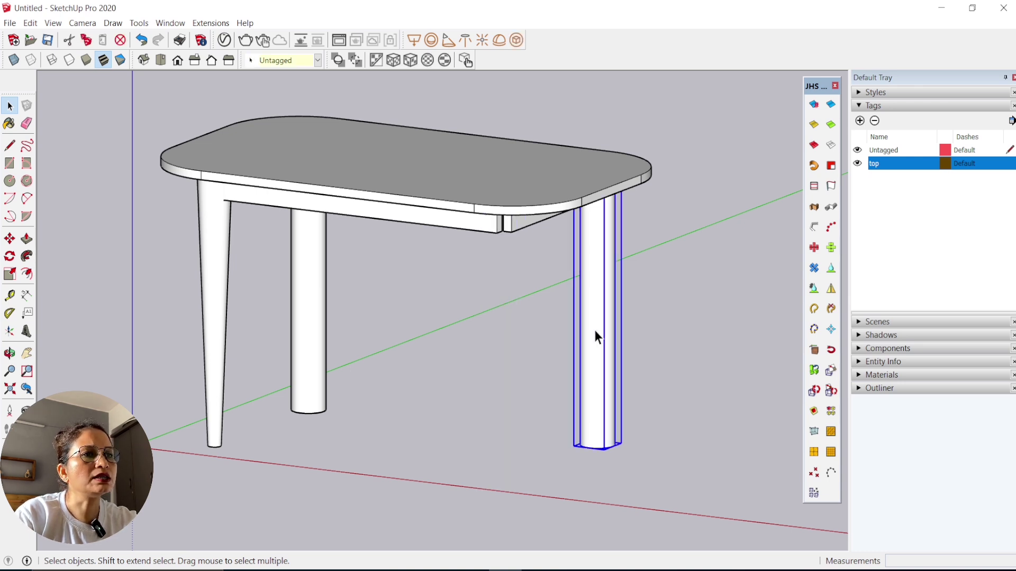
key("Delete")
left_click(314, 284)
key("Delete")
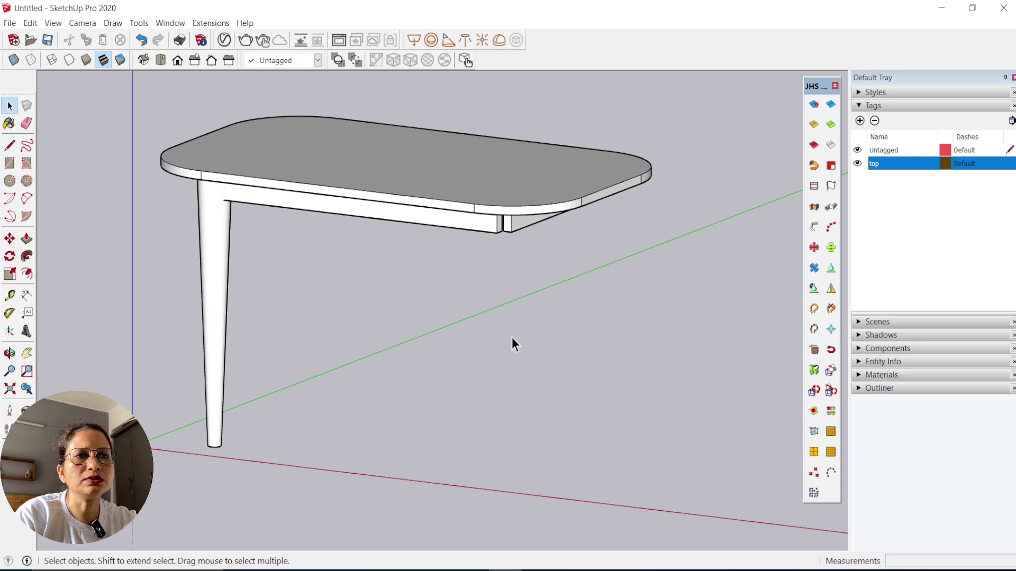
Mirror the tapered front-left leg with JHS Mirror to create a matching back leg
left_click(212, 317)
left_click(831, 289)
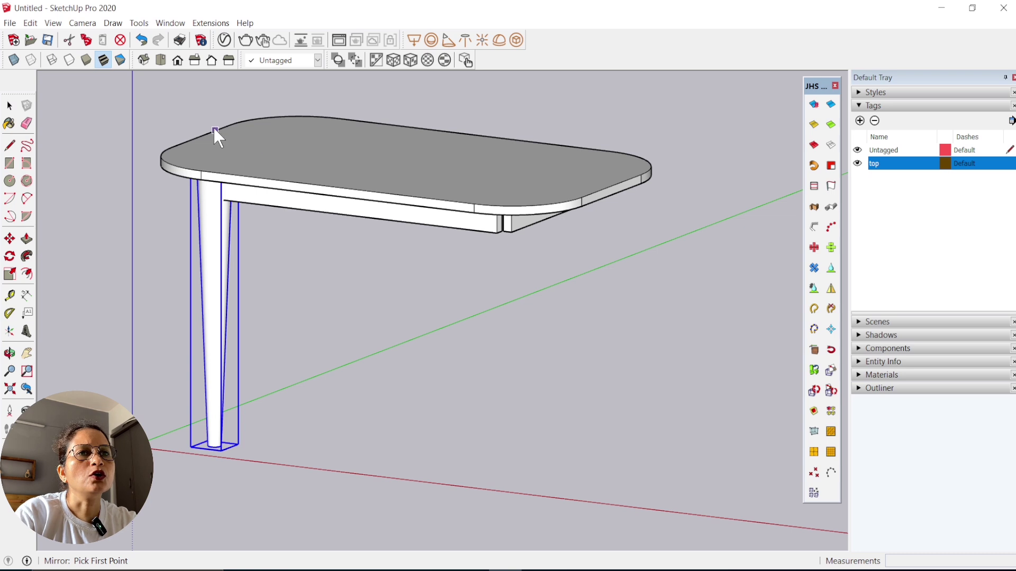
left_click(201, 136)
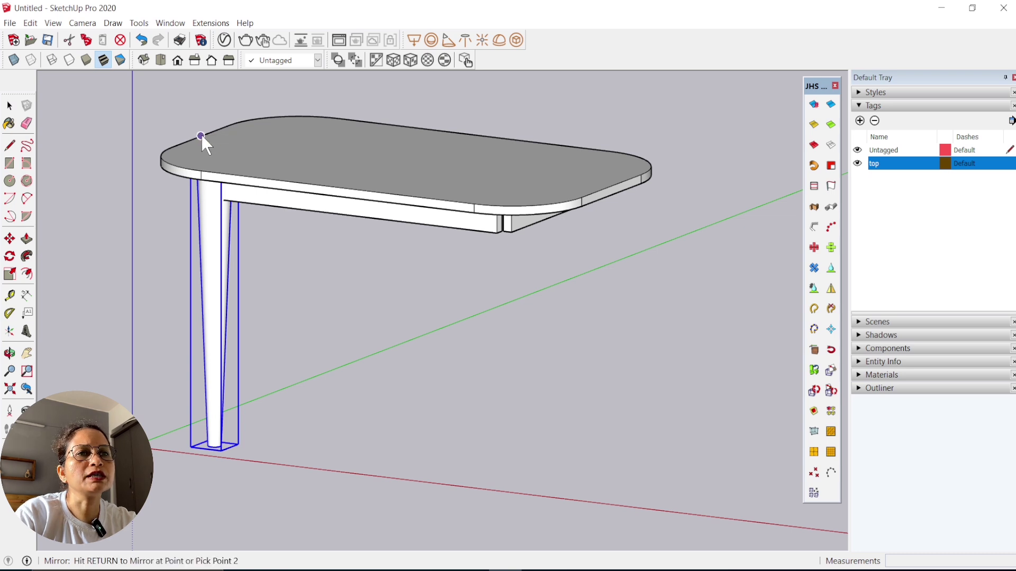
left_click(332, 159)
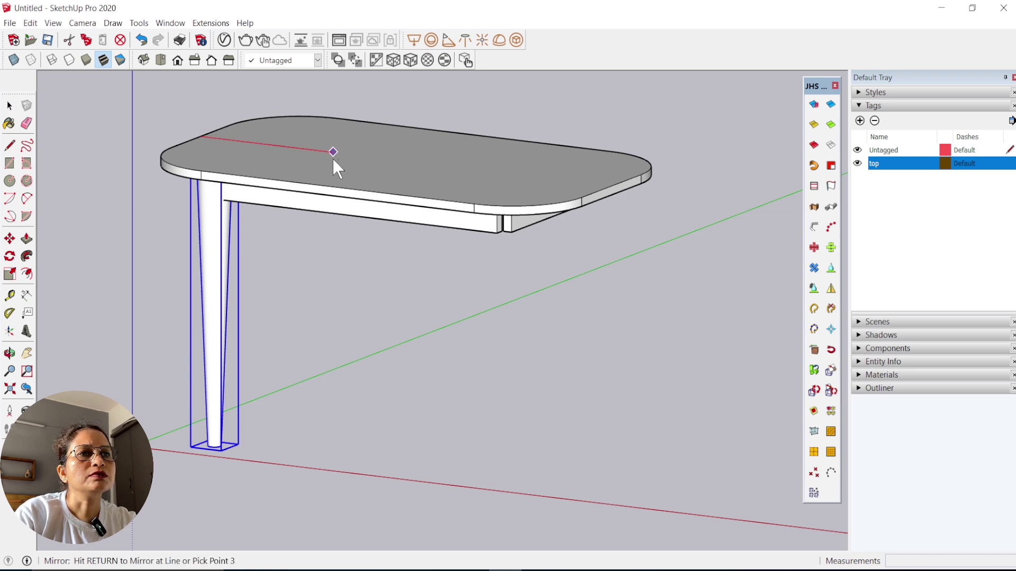
left_click(334, 86)
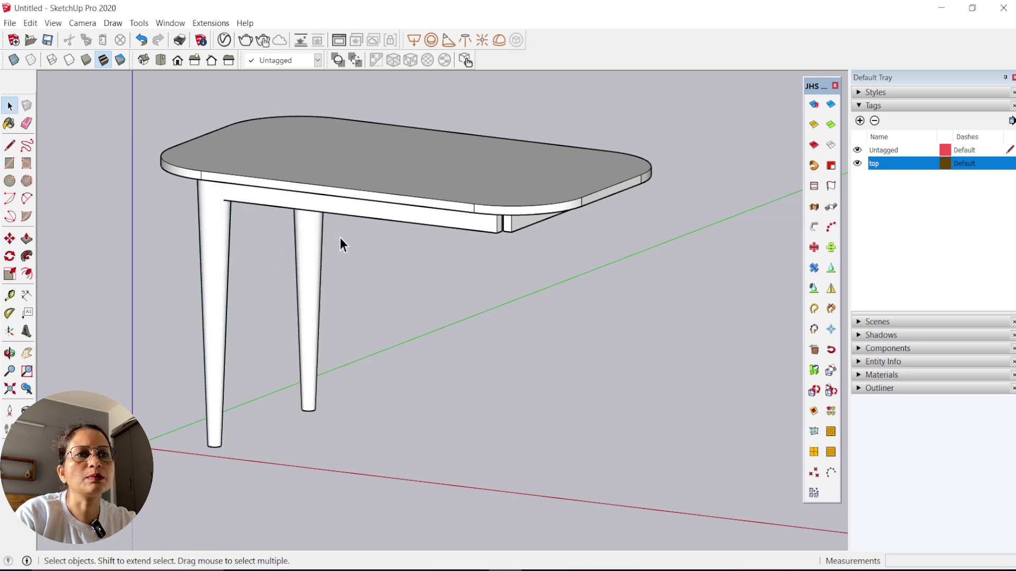
Mirror both left-side tapered legs across the tabletop to the right side
left_click_drag(326, 309, 185, 398)
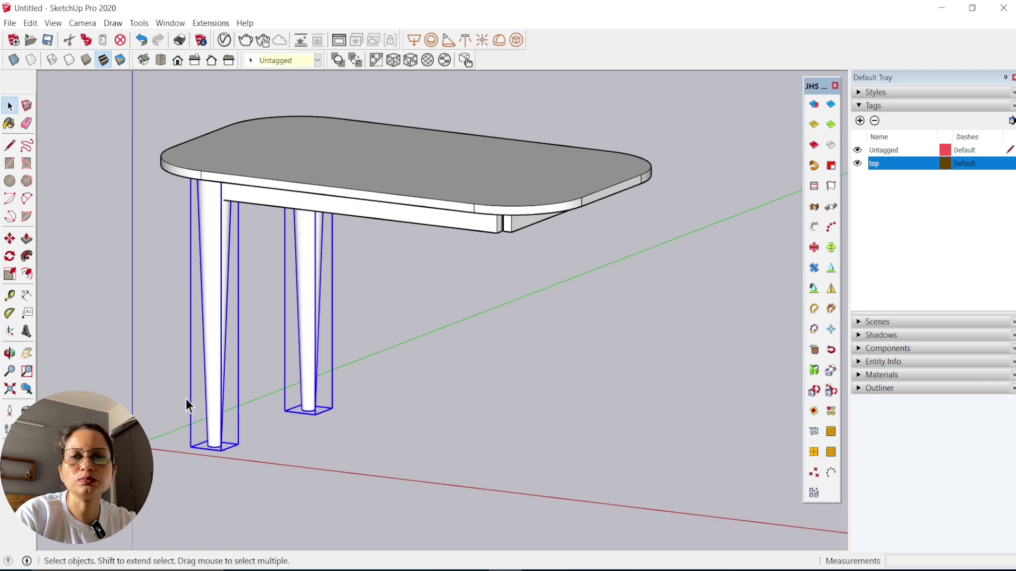
left_click(831, 288)
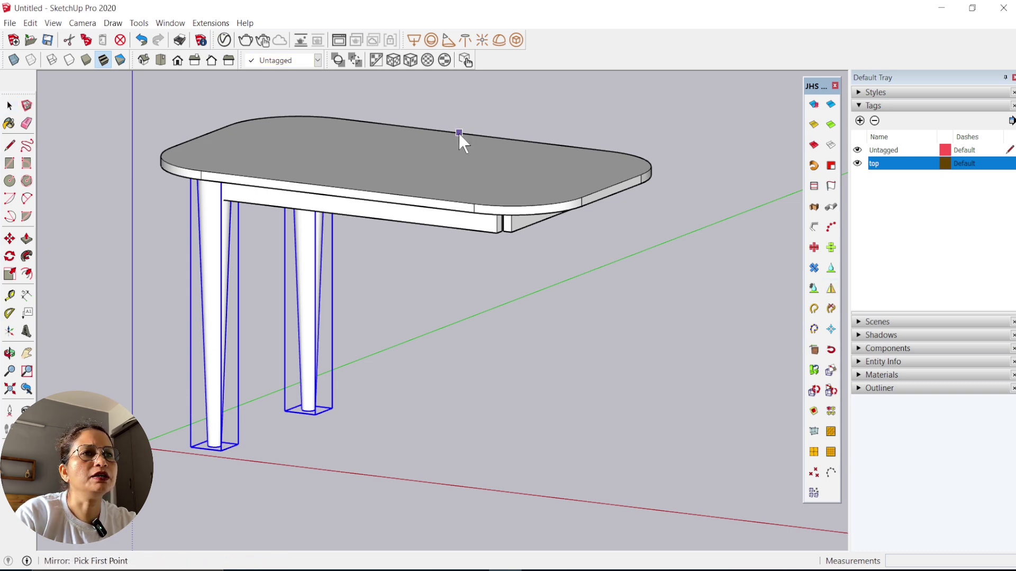
left_click(407, 160)
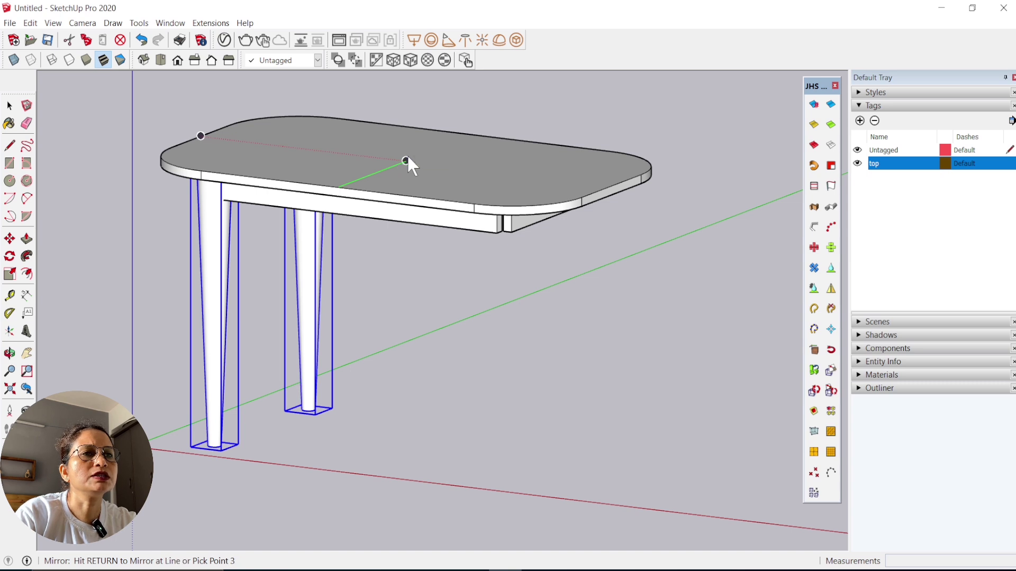
left_click(405, 94)
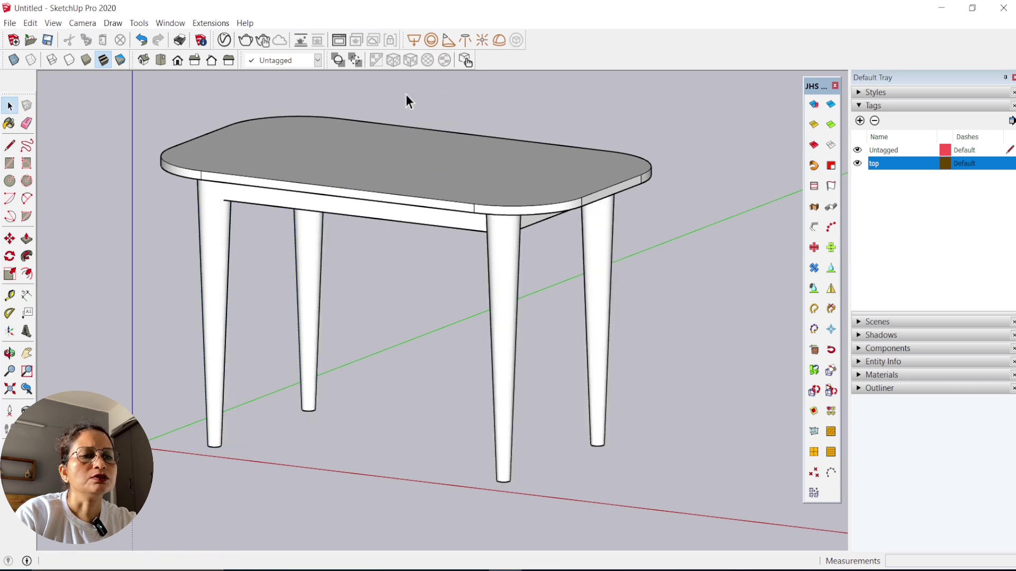
Orbit to inspect the table from below, collapse the Tags panel, and check the Window tray options
key("o")
mouse_move(349, 399)
left_mouse_down()
mouse_move(604, 295)
mouse_move(544, 469)
mouse_move(261, 476)
mouse_move(278, 469)
left_mouse_up()
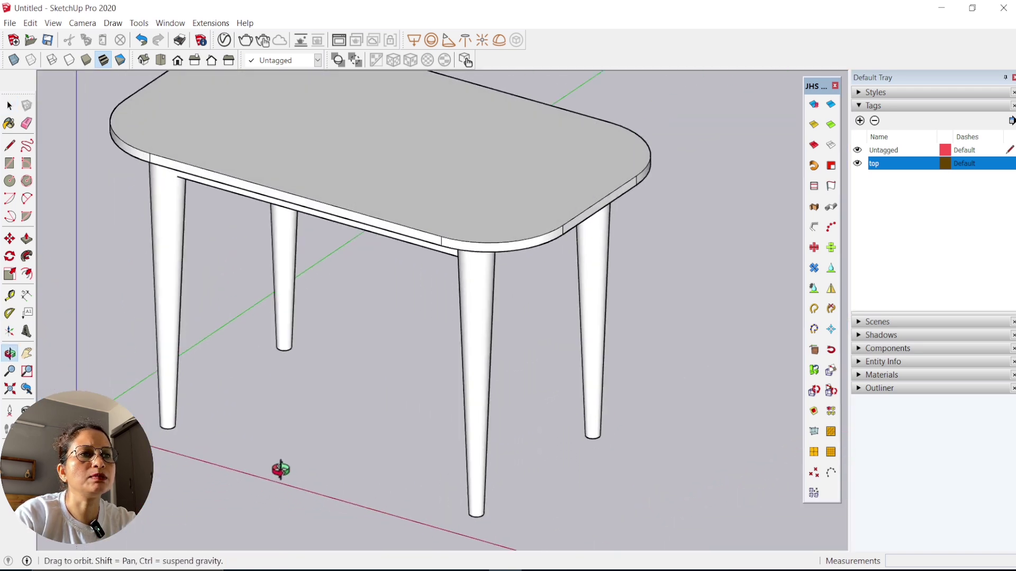
key("space")
mouse_move(414, 443)
middle_mouse_down()
mouse_move(347, 351)
mouse_move(363, 356)
mouse_move(361, 346)
middle_mouse_up()
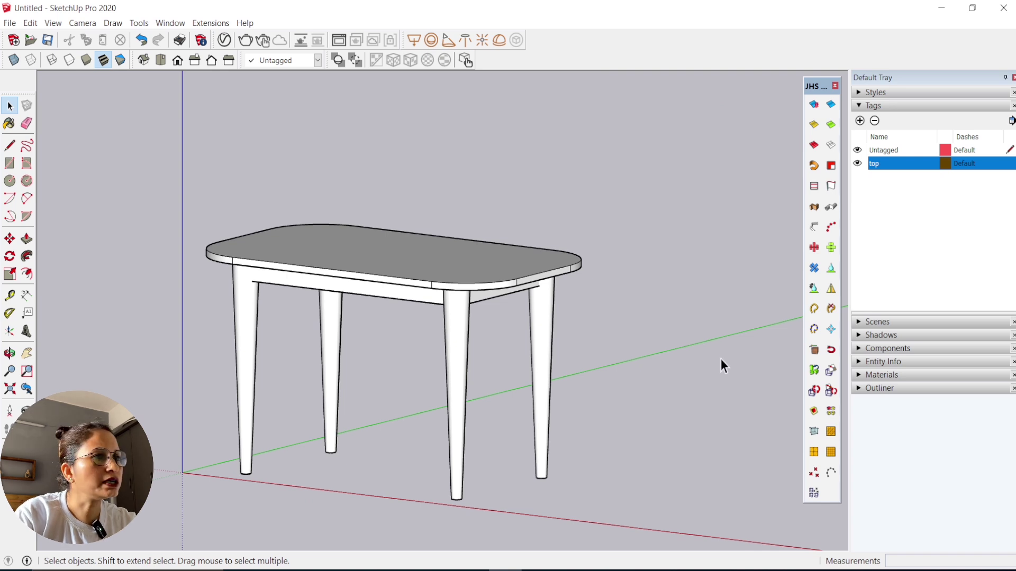
left_click(860, 107)
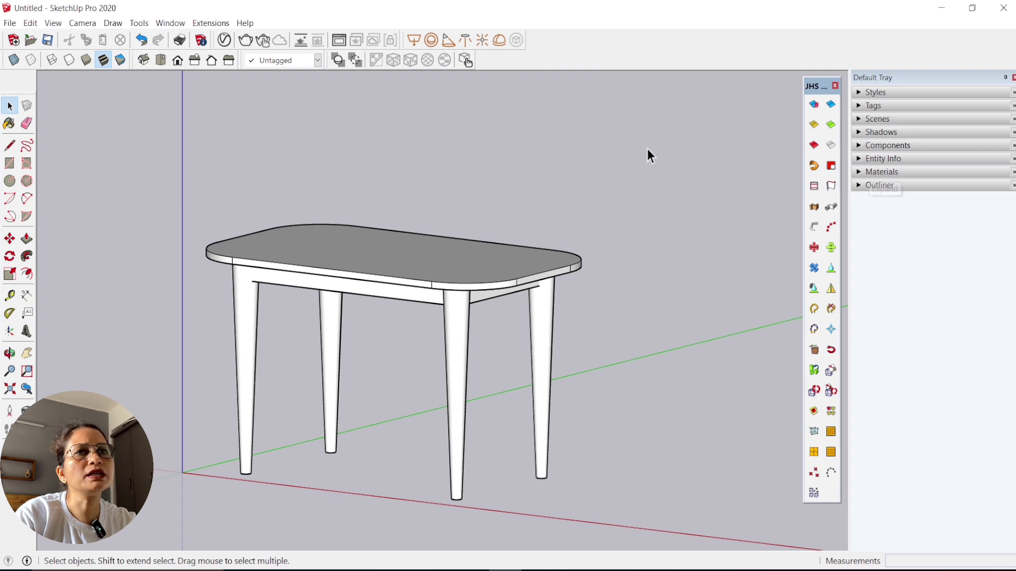
left_click(168, 23)
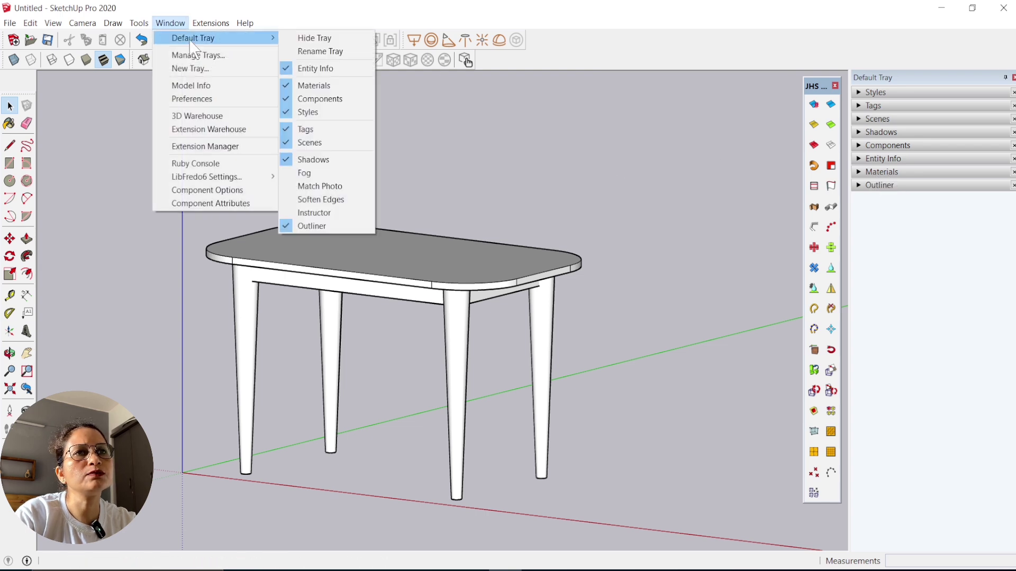
mouse_move(193, 38)
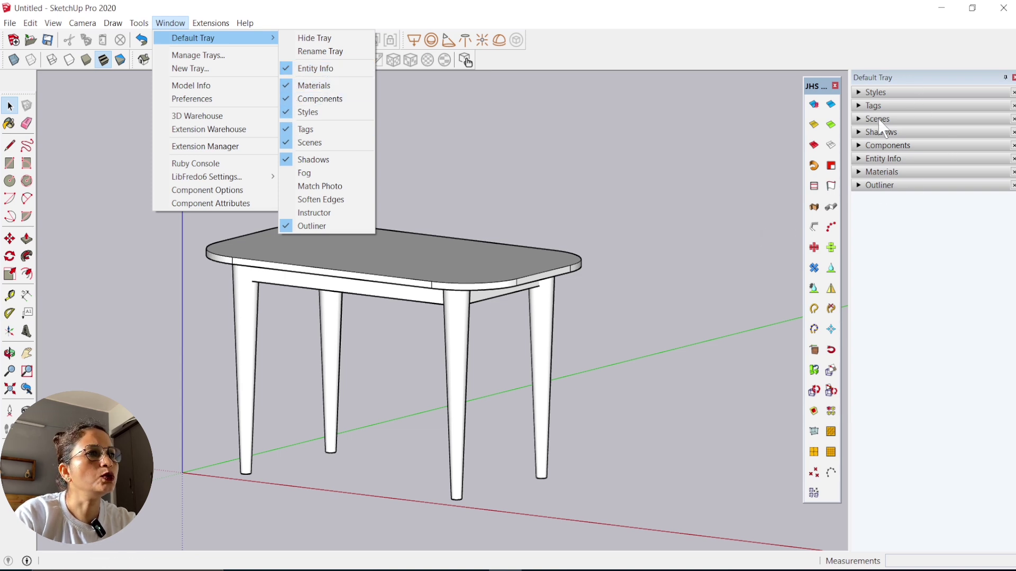
left_click(145, 255)
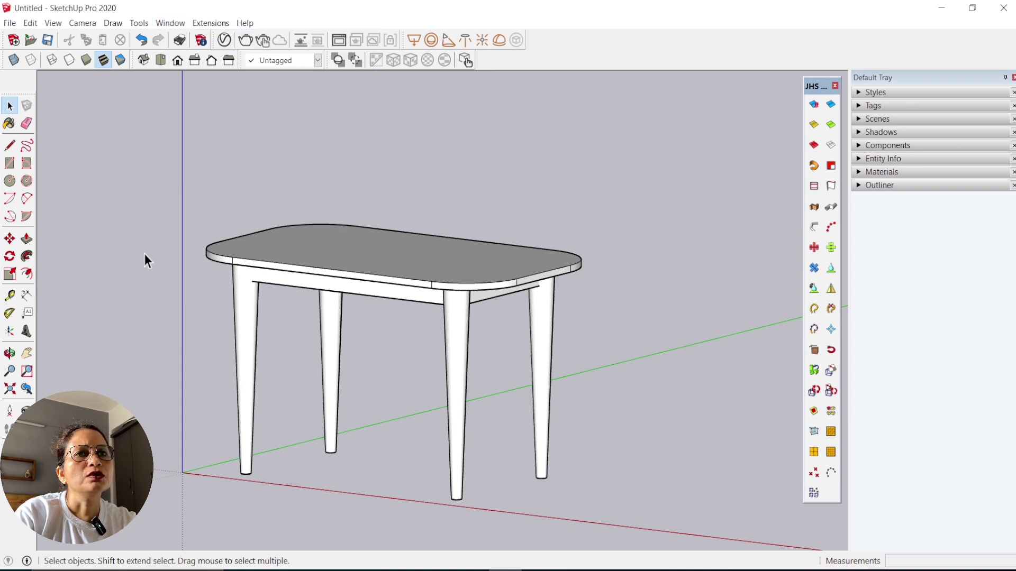
Paint the tabletop with Carrera Marble from the Stone materials collection
left_click(859, 173)
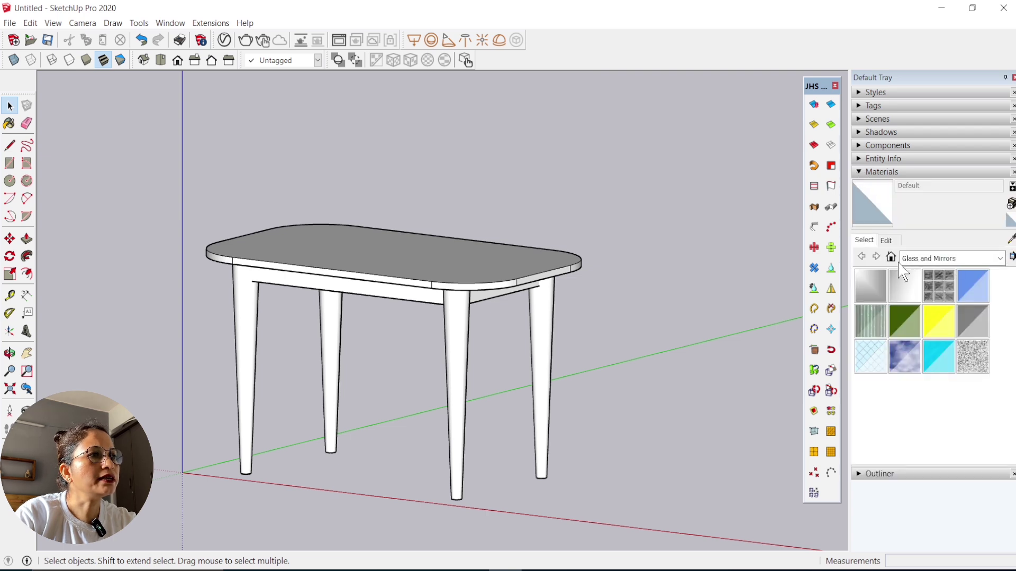
left_click(981, 258)
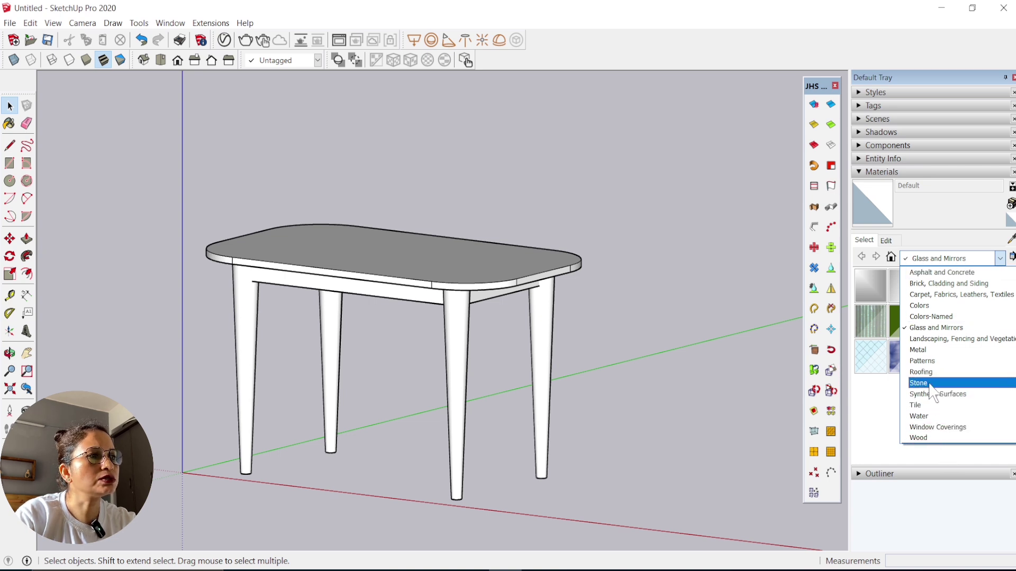
left_click(923, 389)
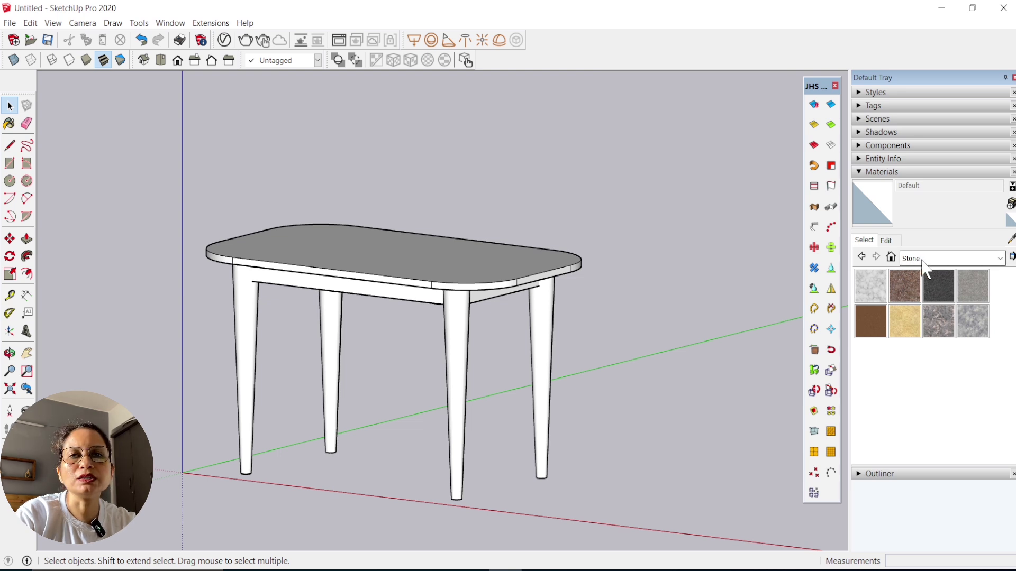
left_click(873, 290)
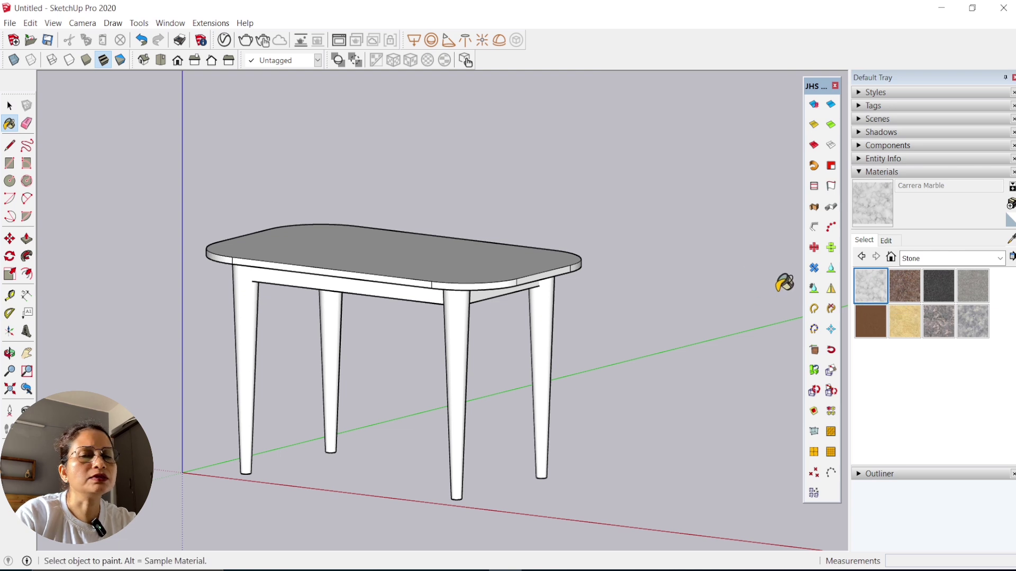
left_click(473, 259)
mouse_move(473, 259)
middle_mouse_down()
mouse_move(424, 436)
mouse_move(429, 455)
mouse_move(420, 267)
middle_mouse_up()
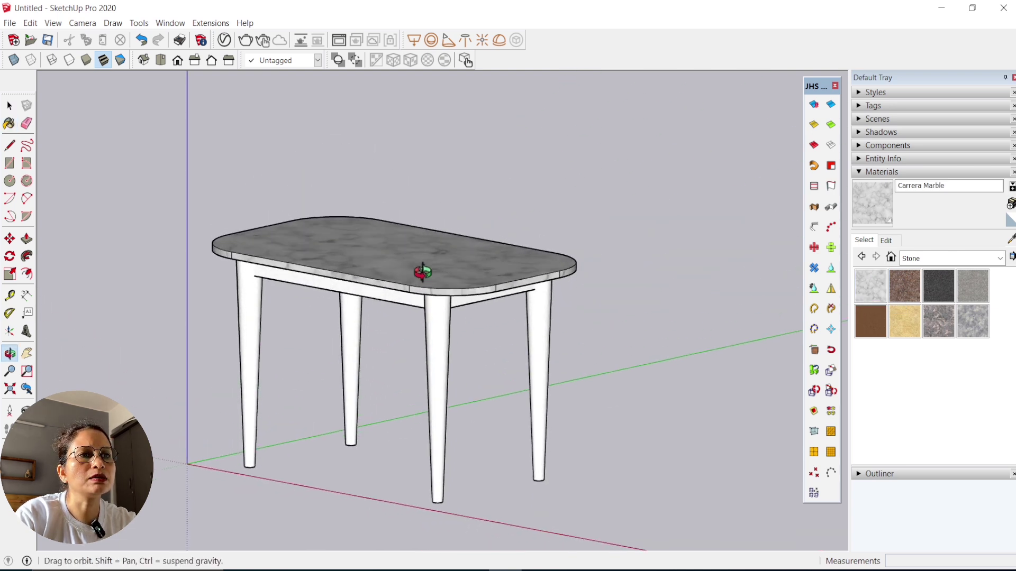
left_click(1000, 259)
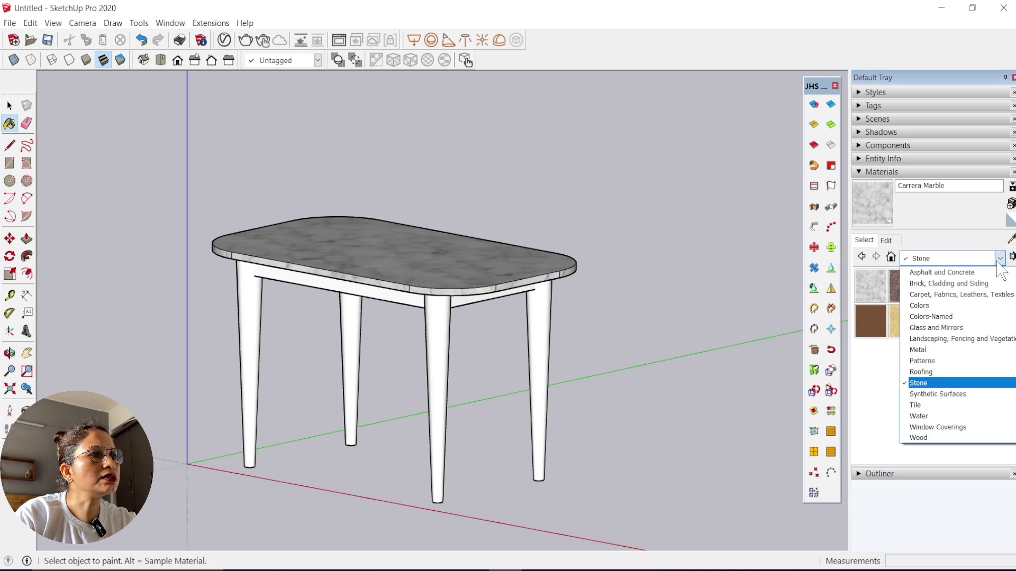
Pick Wood Cherry Original from the Wood collection and paint the visible front legs and aprons
left_click(919, 439)
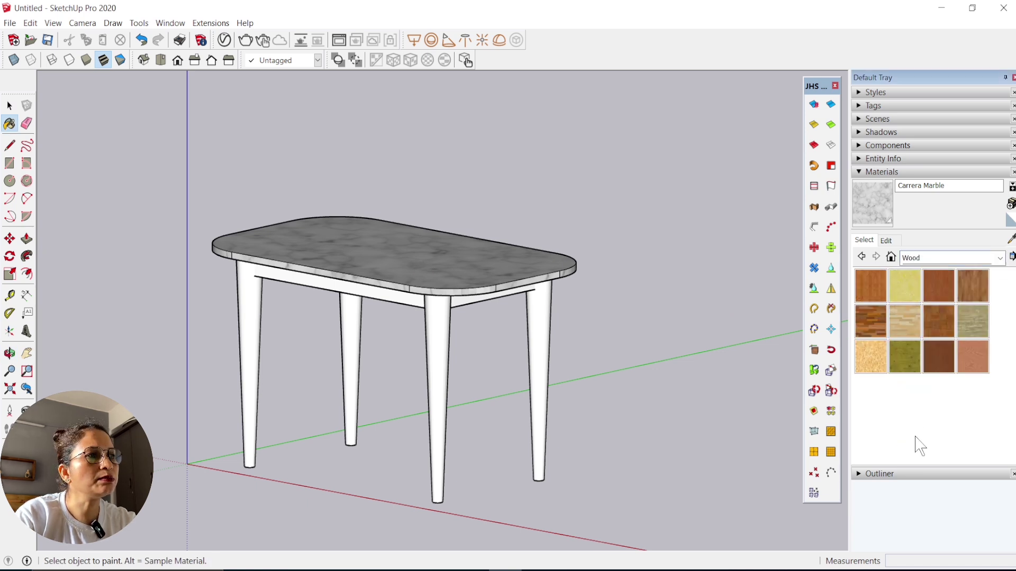
left_click(942, 293)
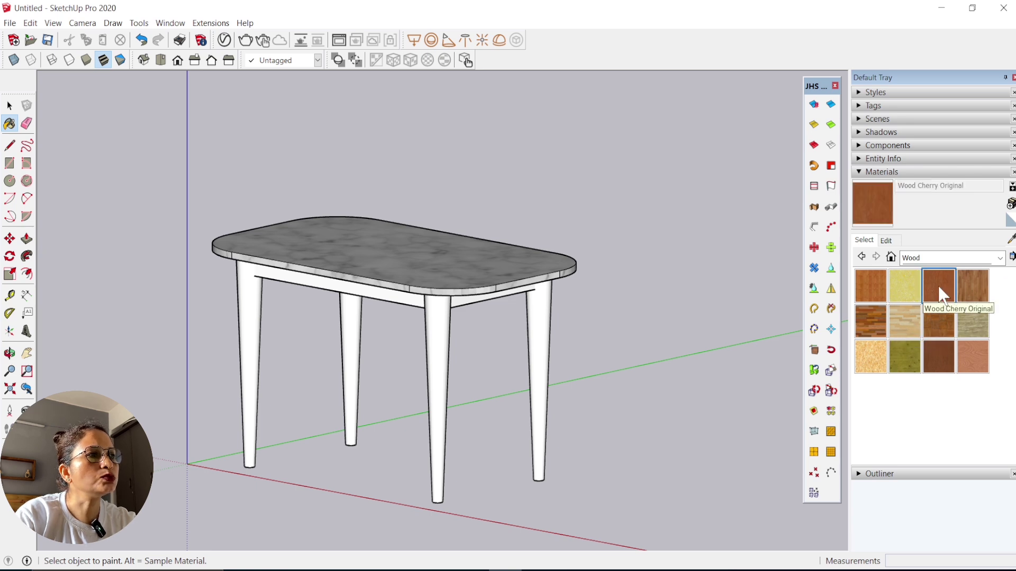
mouse_move(542, 370)
middle_mouse_down()
mouse_move(526, 408)
mouse_move(561, 369)
middle_mouse_up()
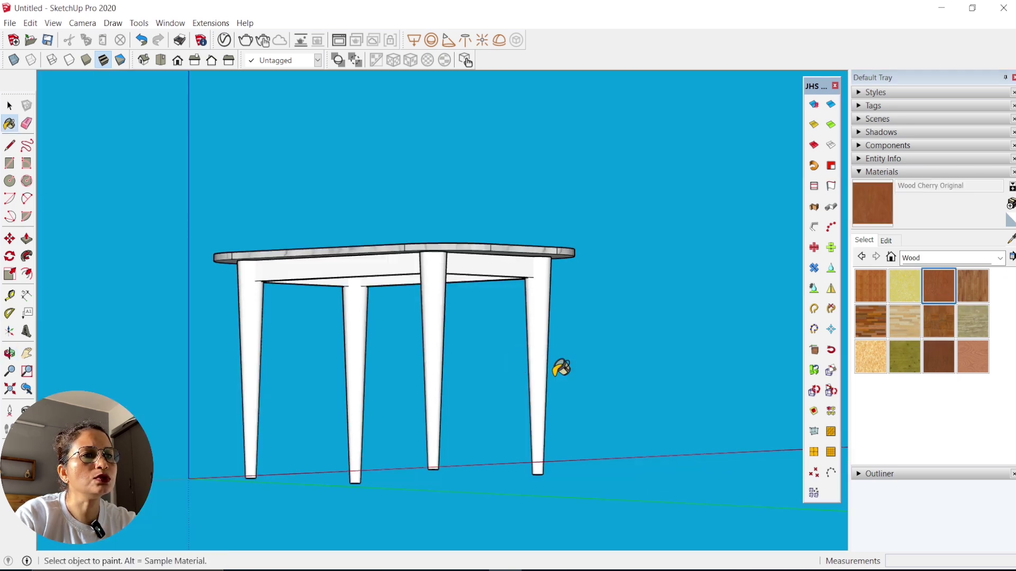
left_click(545, 296)
left_click(502, 262)
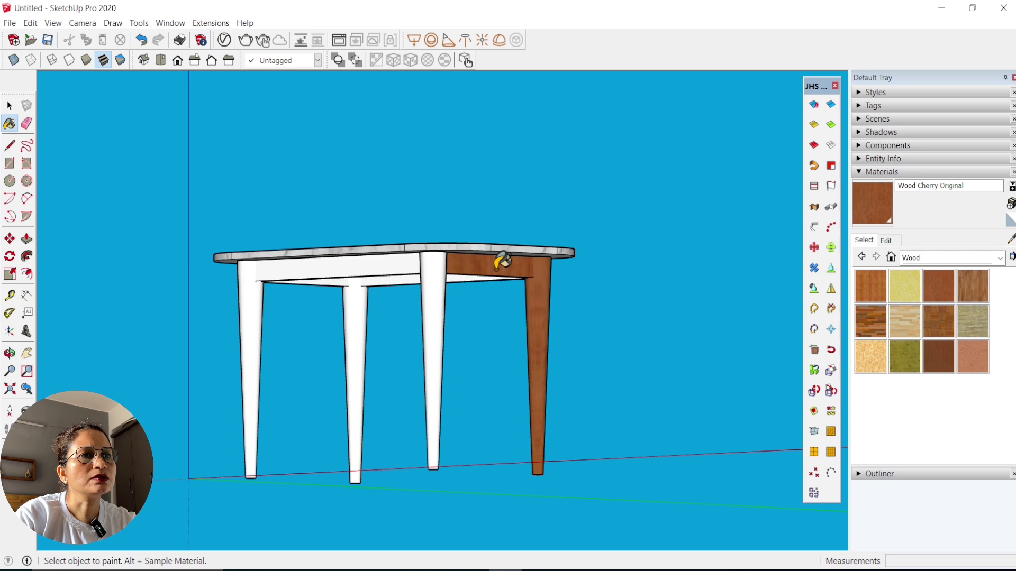
left_click(413, 264)
left_click(440, 285)
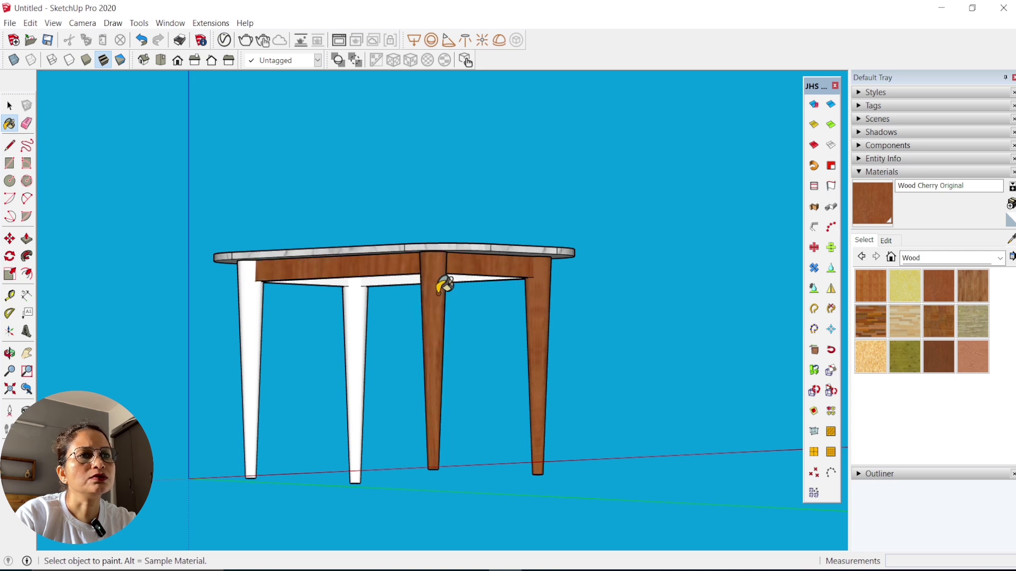
left_click(361, 317)
Paint the hidden white aprons and last leg in Wood Cherry Original, then orbit back above
middle_click_drag(351, 367, 356, 284)
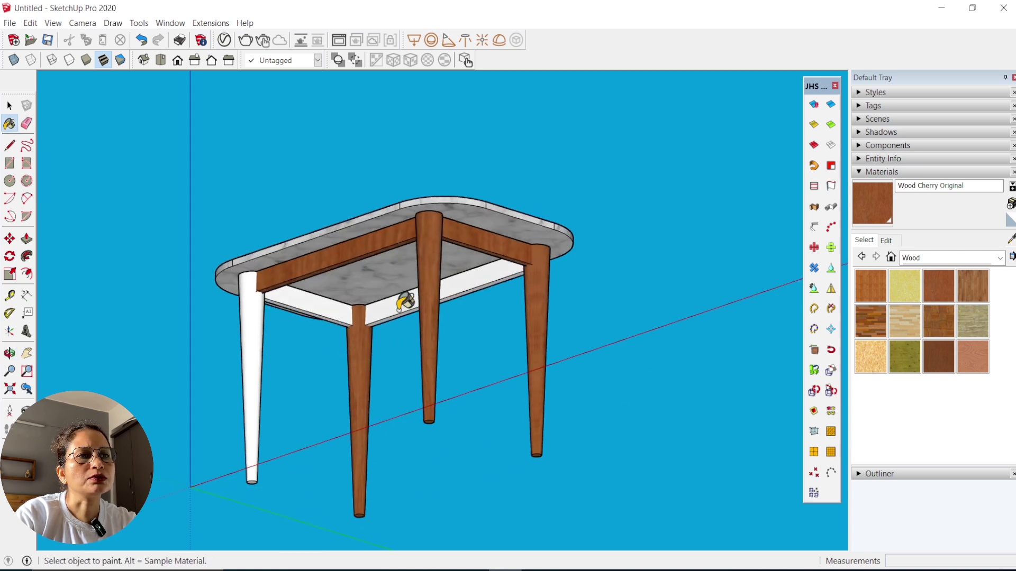
left_click(404, 303)
left_click(331, 306)
left_click(260, 329)
mouse_move(259, 329)
middle_mouse_down()
mouse_move(336, 424)
mouse_move(351, 519)
middle_mouse_up()
left_click(9, 105)
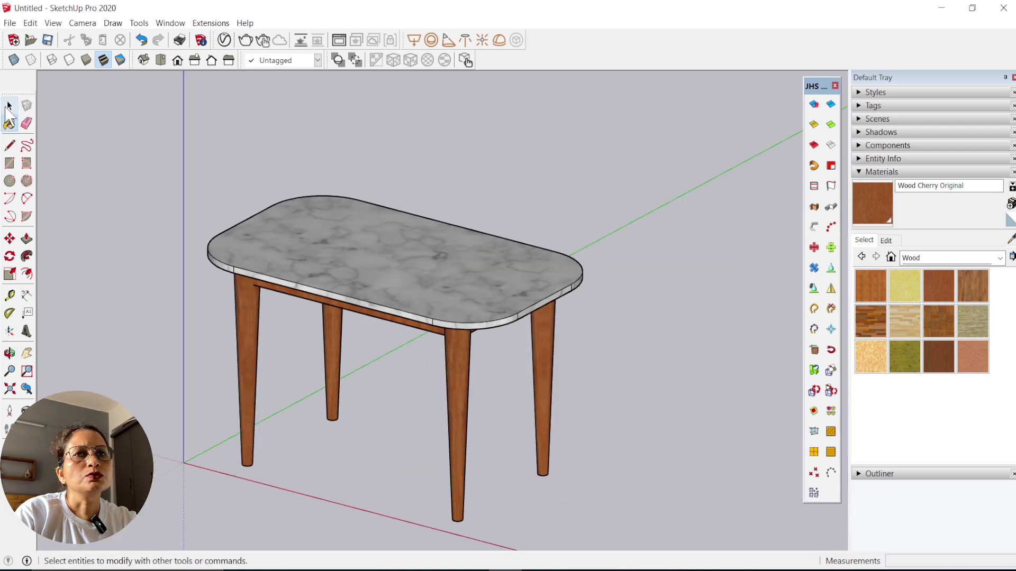
left_click(82, 23)
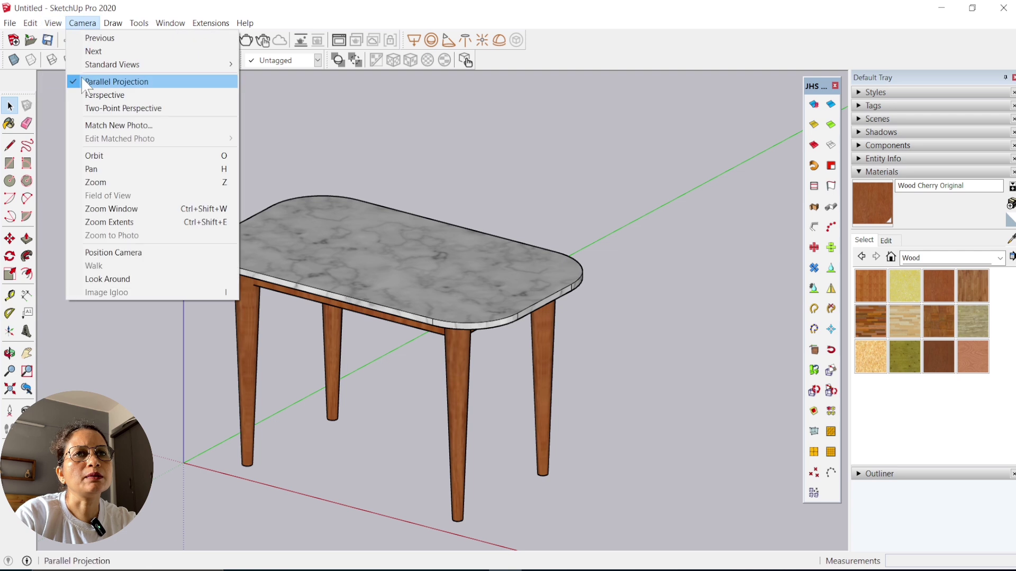
Switch the camera to Perspective and orbit to a low, front-angled view of the table
left_click(104, 99)
mouse_move(296, 317)
middle_mouse_down()
mouse_move(322, 344)
mouse_move(254, 268)
mouse_move(105, 275)
mouse_move(352, 290)
mouse_move(420, 354)
mouse_move(235, 235)
mouse_move(159, 220)
mouse_move(523, 368)
mouse_move(222, 322)
mouse_move(145, 378)
mouse_move(487, 407)
mouse_move(659, 403)
middle_mouse_up()
scroll(419, 354, "down", 2)
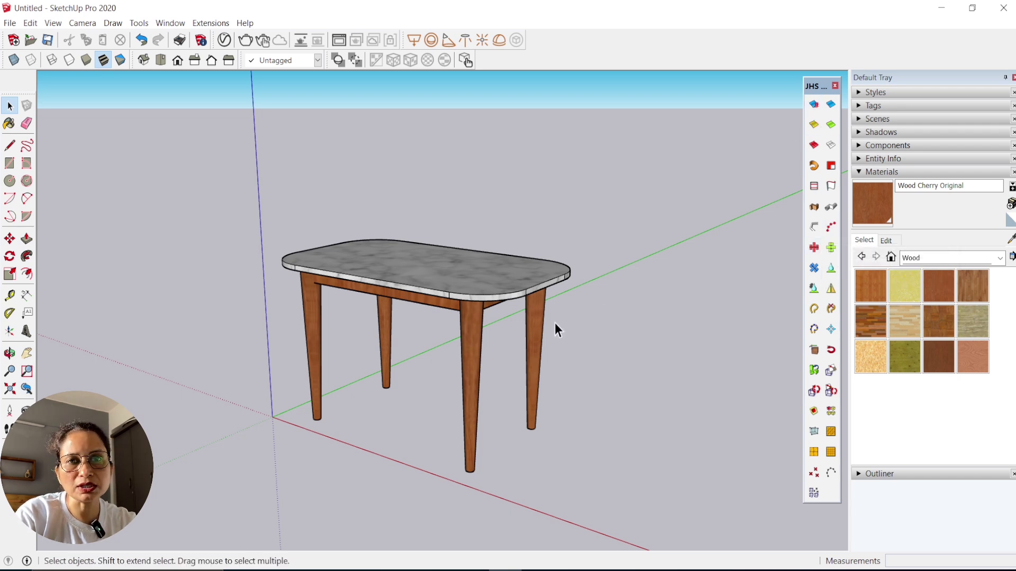
mouse_move(381, 374)
middle_mouse_down()
mouse_move(470, 367)
mouse_move(405, 422)
middle_mouse_up()
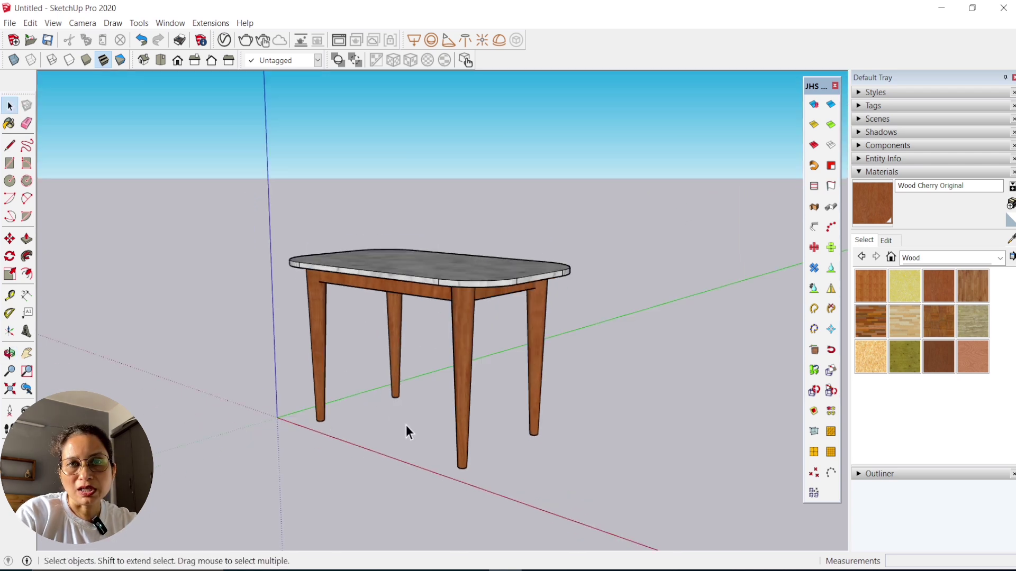